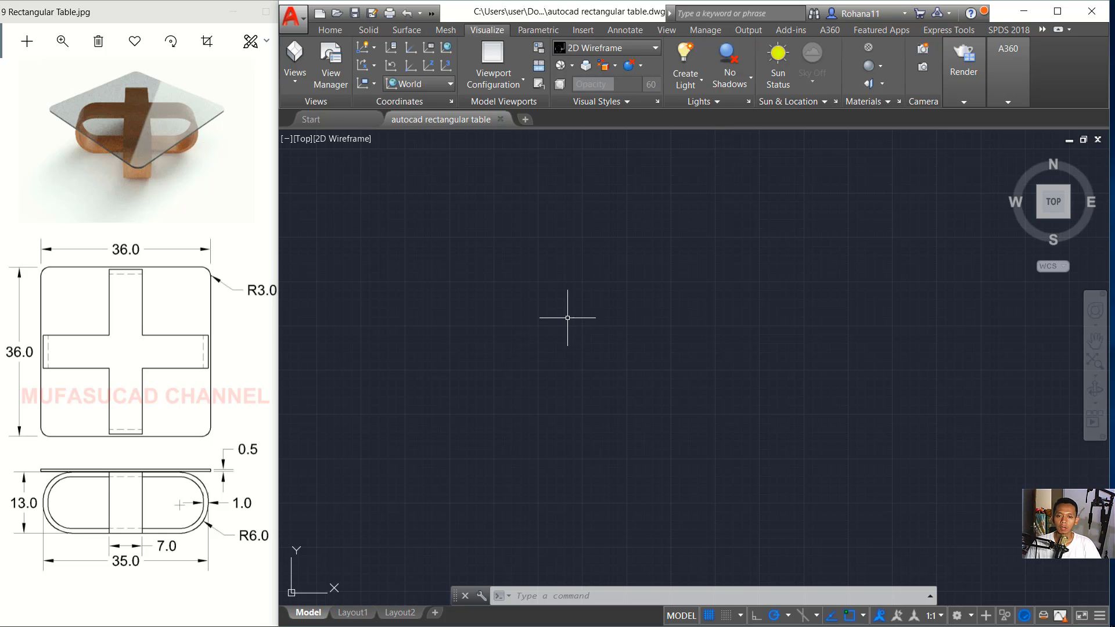
In the Front view, draw a 35 by 13 rectangle and zoom in on it
click(301, 141)
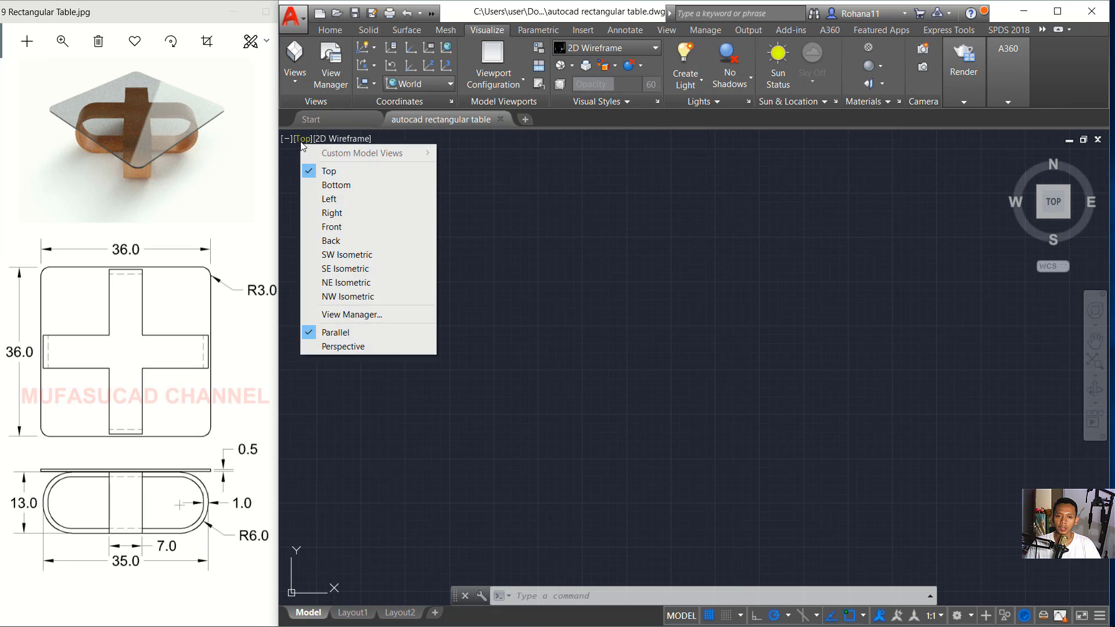
click(354, 227)
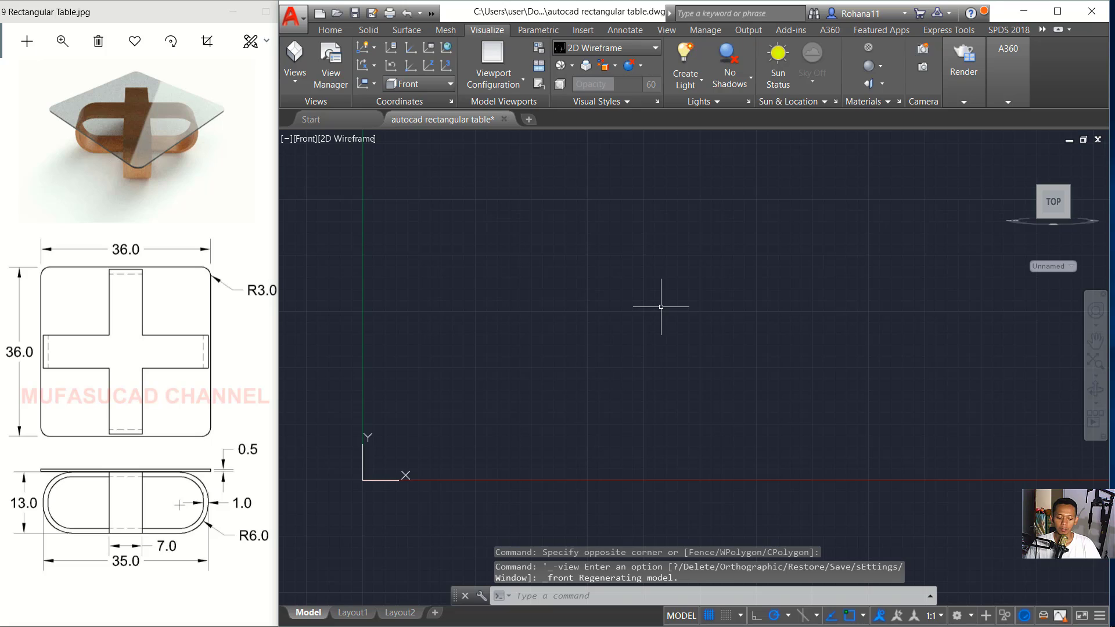
text(re)
key(Return)
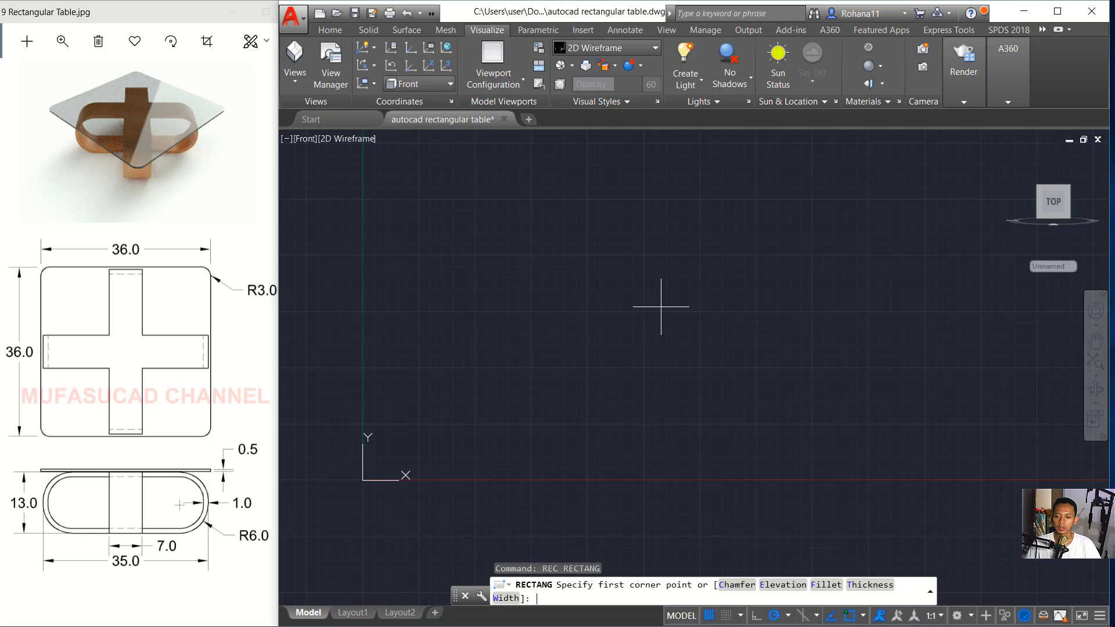
click(503, 244)
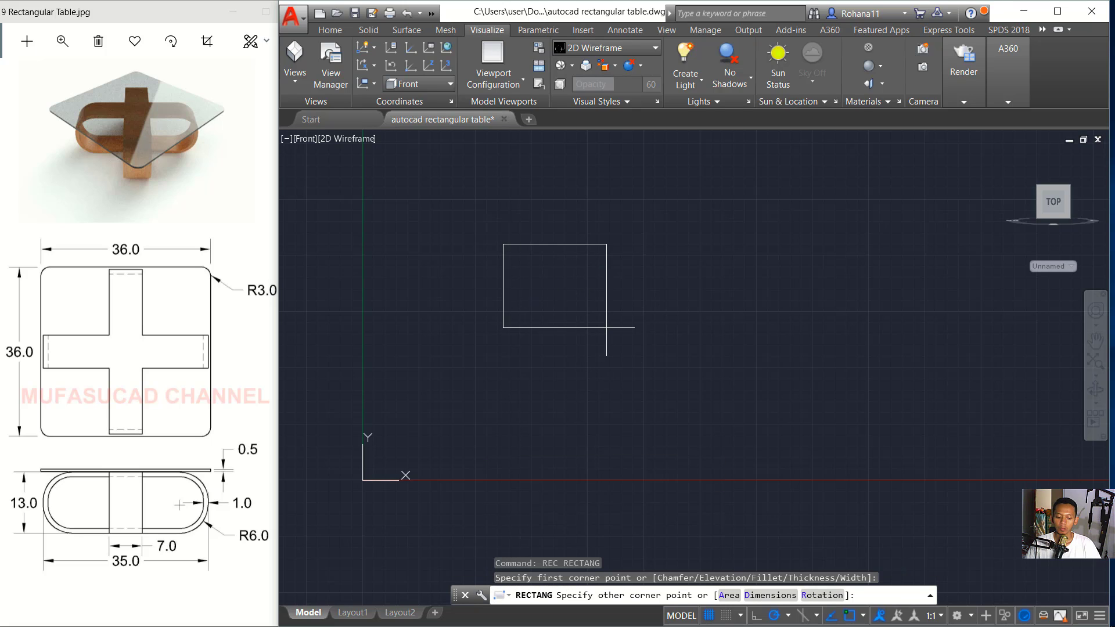
text(d)
key(Return)
text(35)
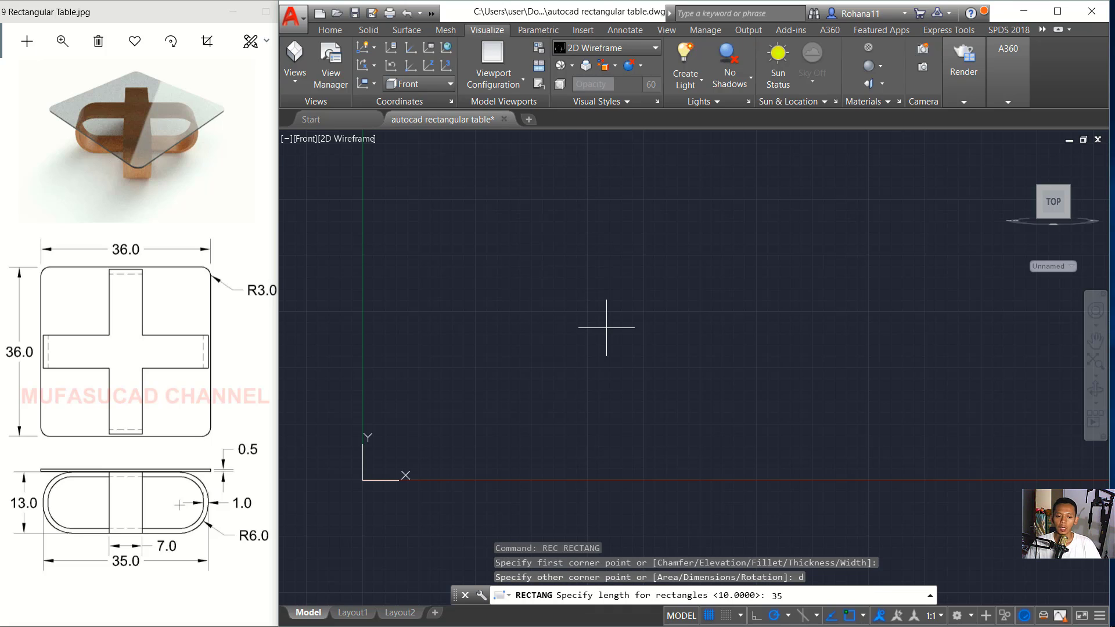
key(Return)
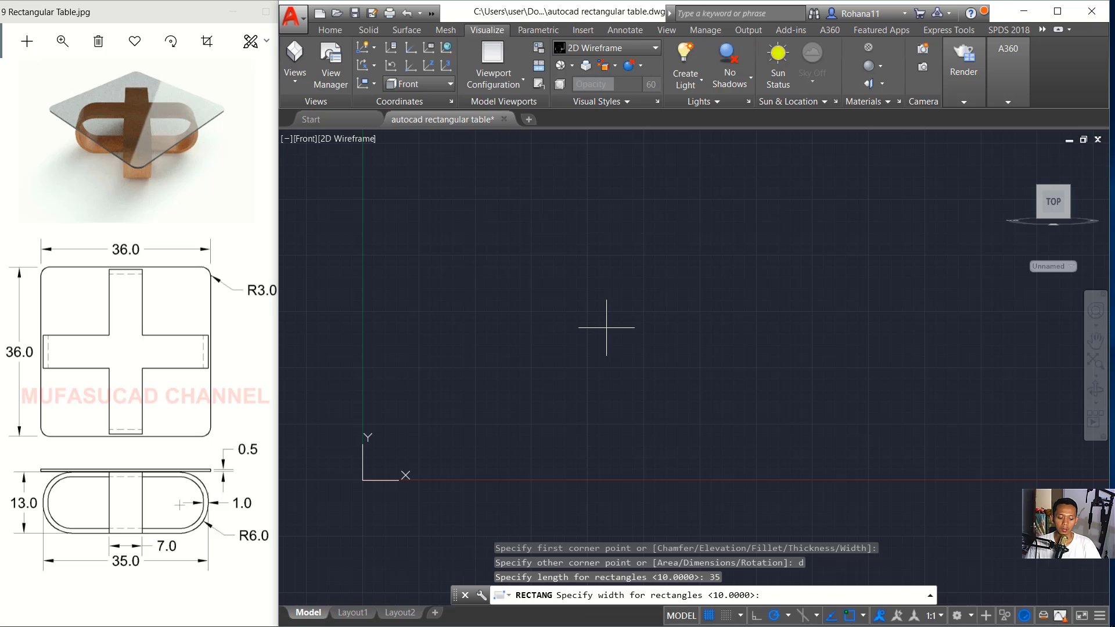
text(13)
key(Return)
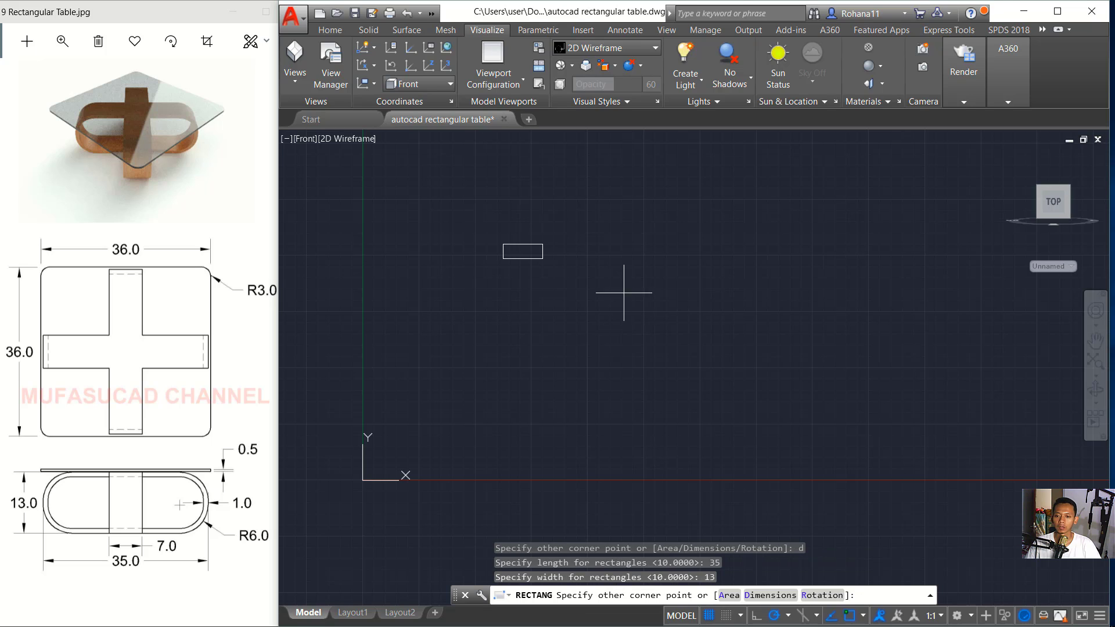
click(573, 272)
scroll(553, 279, up, 4)
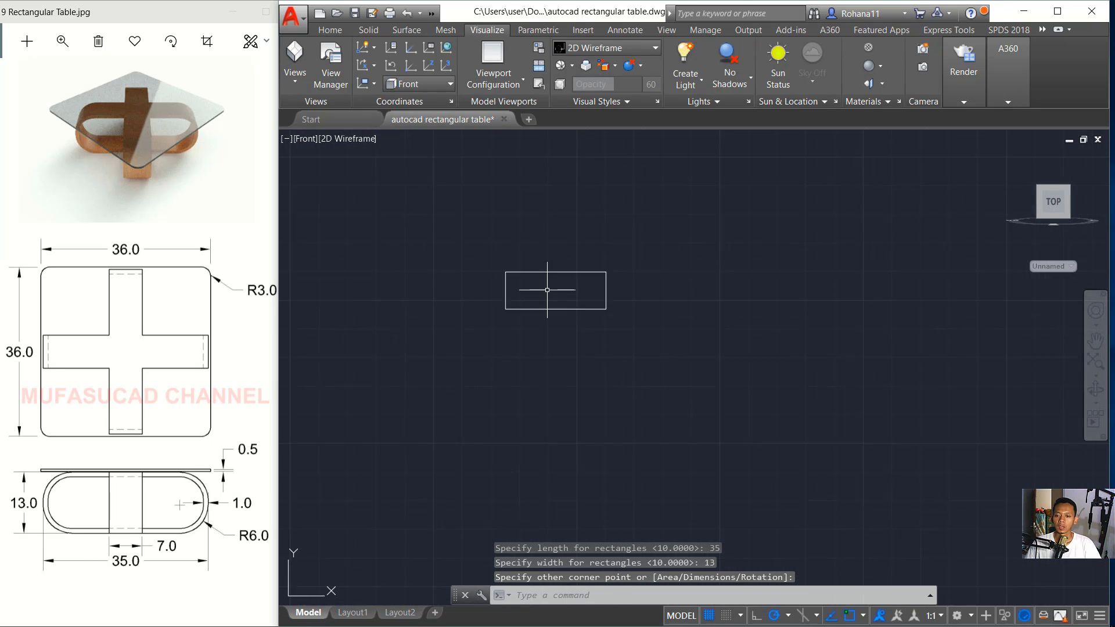
scroll(552, 289, up, 4)
middle_drag(548, 290, 578, 330)
Fillet the rectangle's top-left and bottom-left corners at radius 6
text(FI)
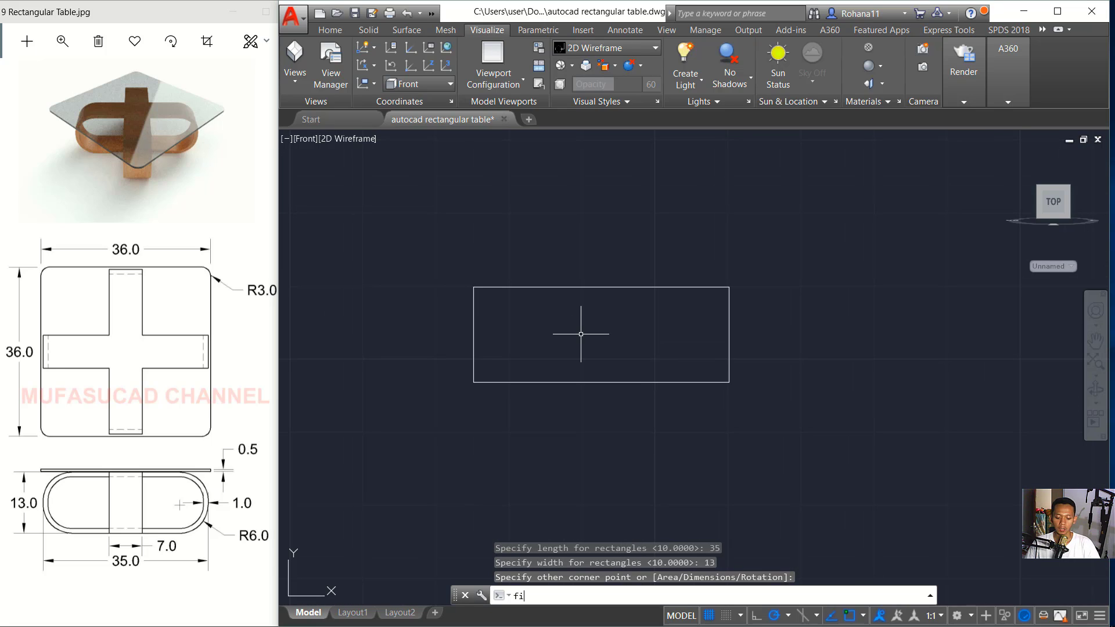
text(LLet)
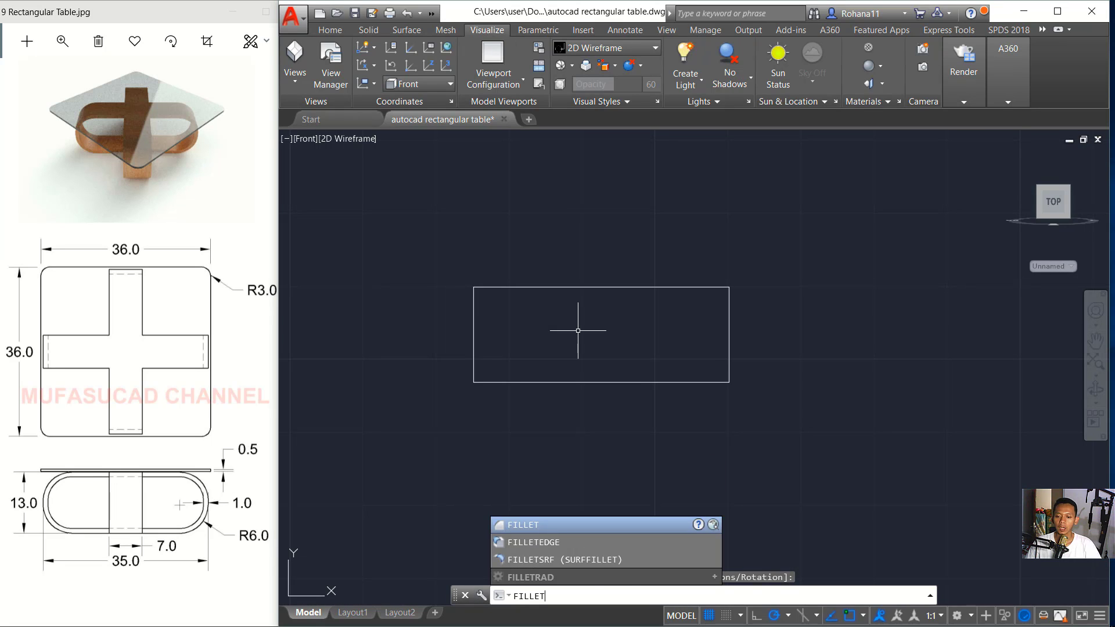
key(Return)
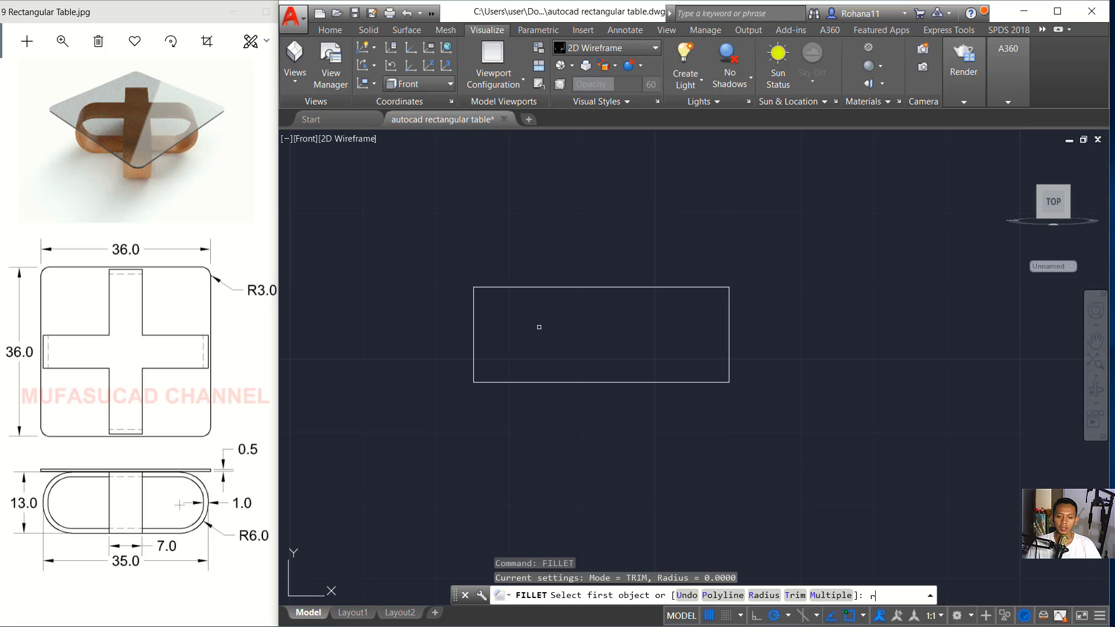
key(Return)
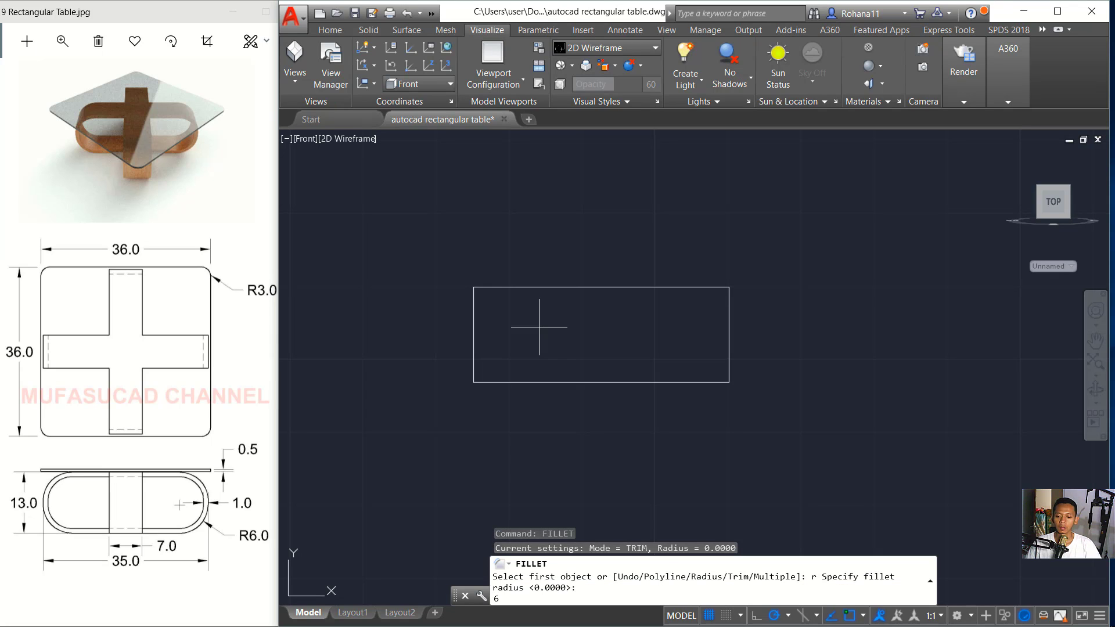
key(Return)
click(475, 310)
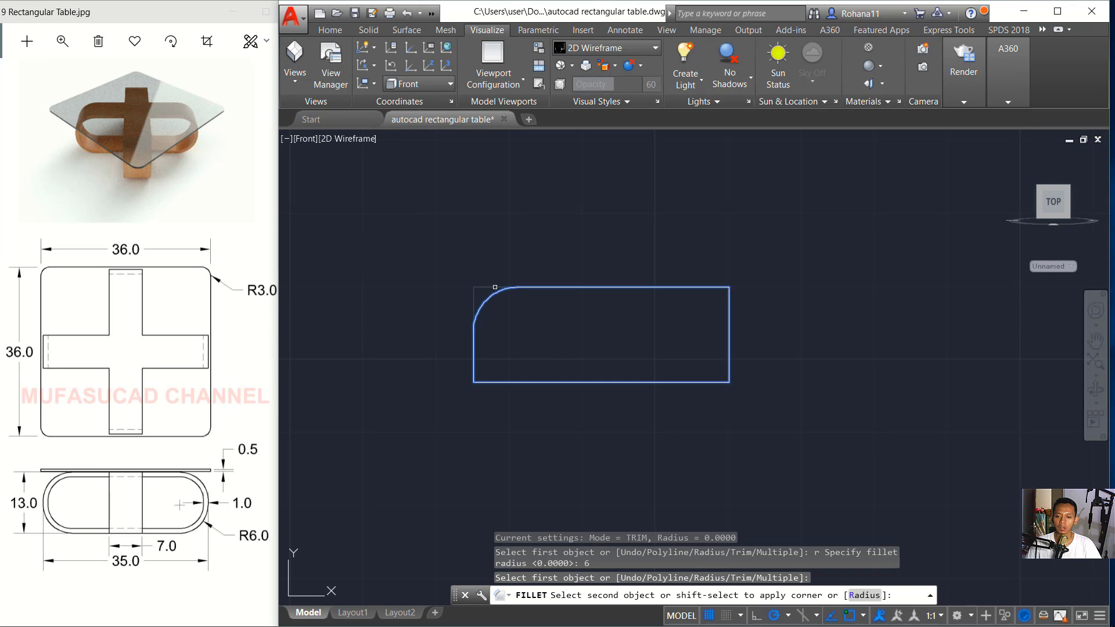
click(493, 287)
key(Return)
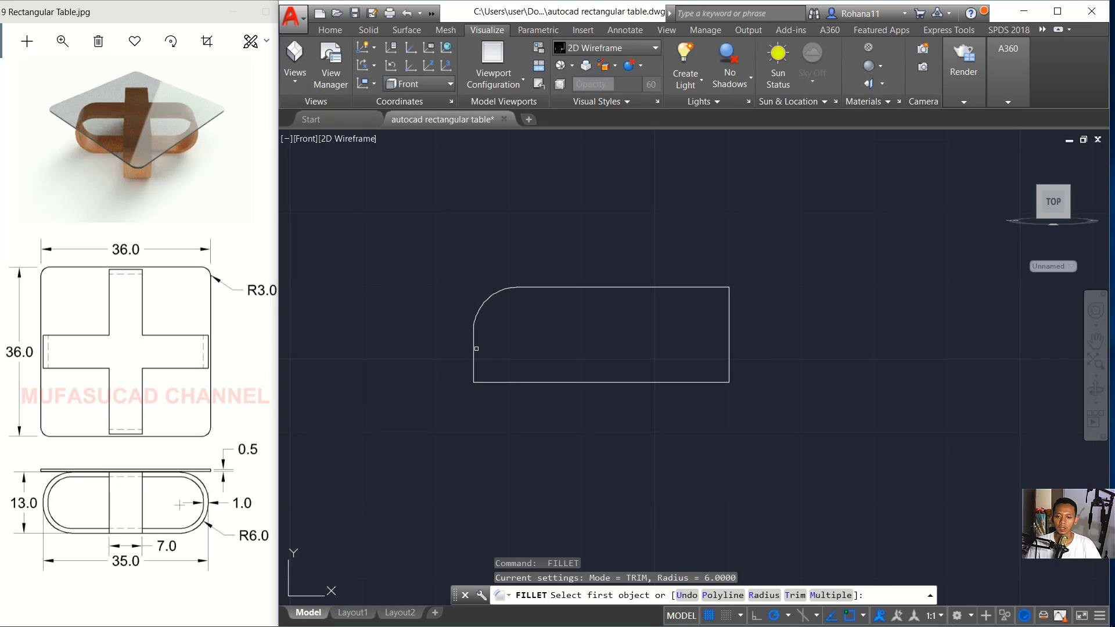
click(475, 348)
click(497, 383)
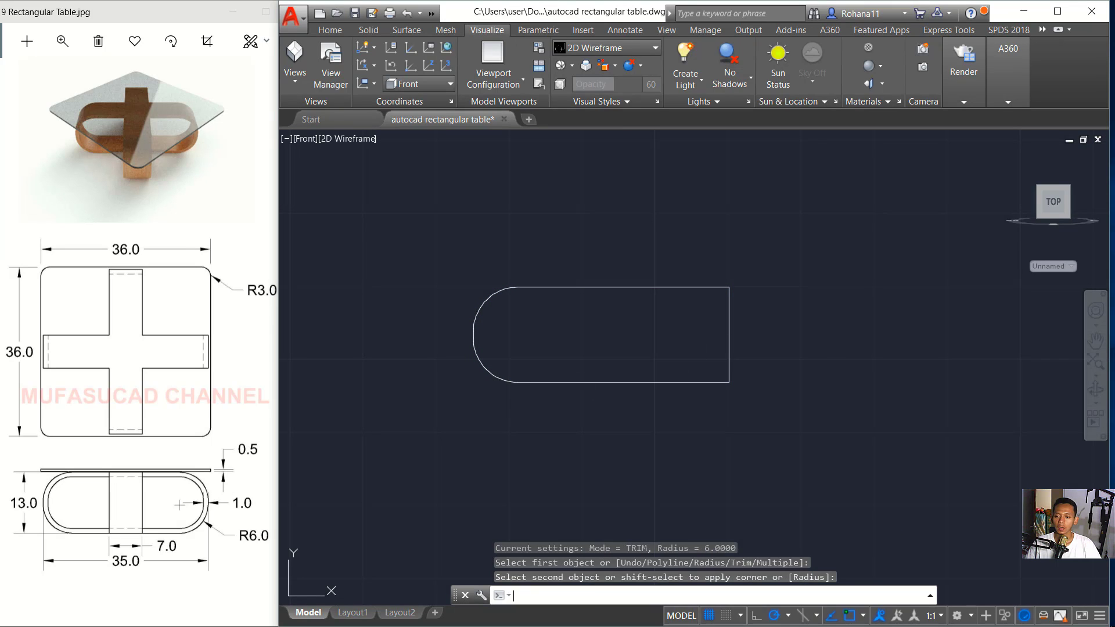
Fillet the top-right and bottom-right corners at radius 6 and recentre the slot
key(Return)
click(718, 287)
click(729, 314)
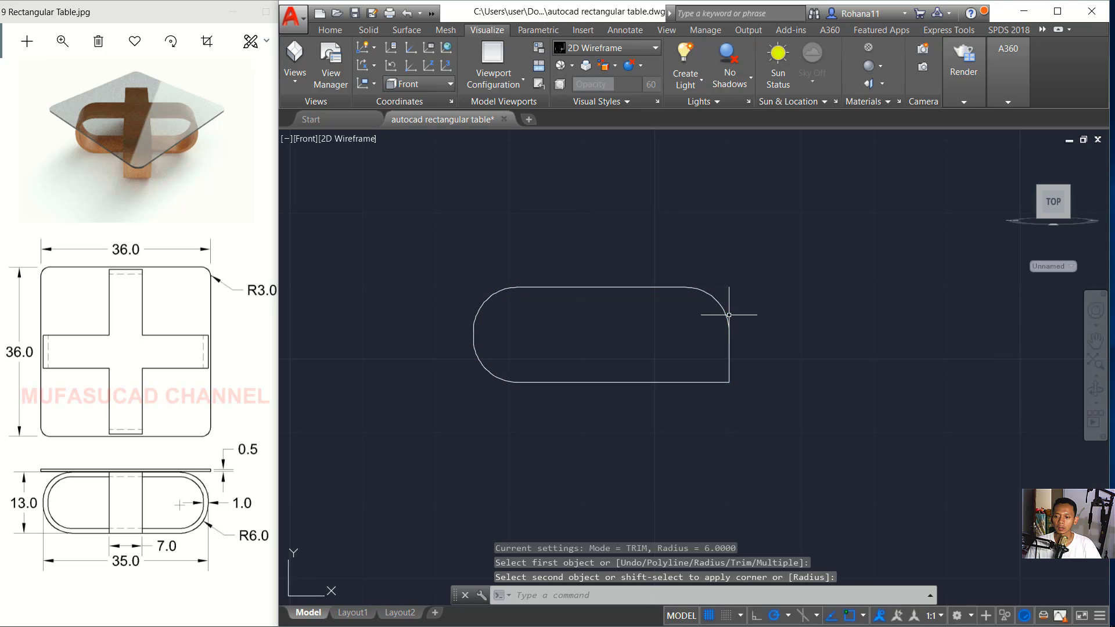
key(Return)
click(729, 361)
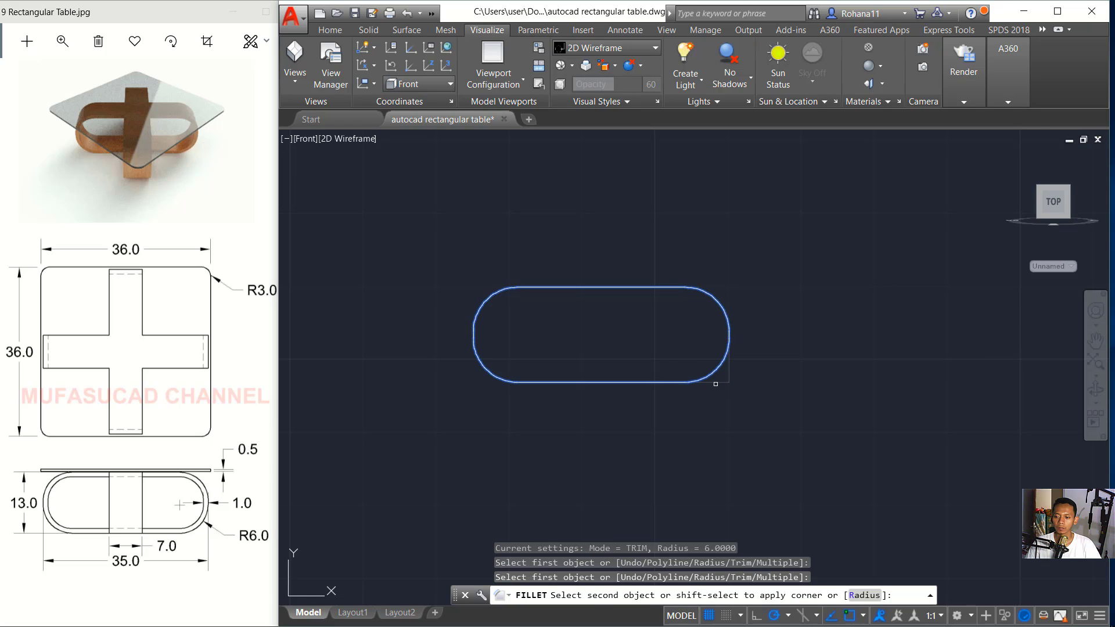
click(716, 382)
scroll(592, 328, up, 2)
middle_drag(592, 328, 611, 339)
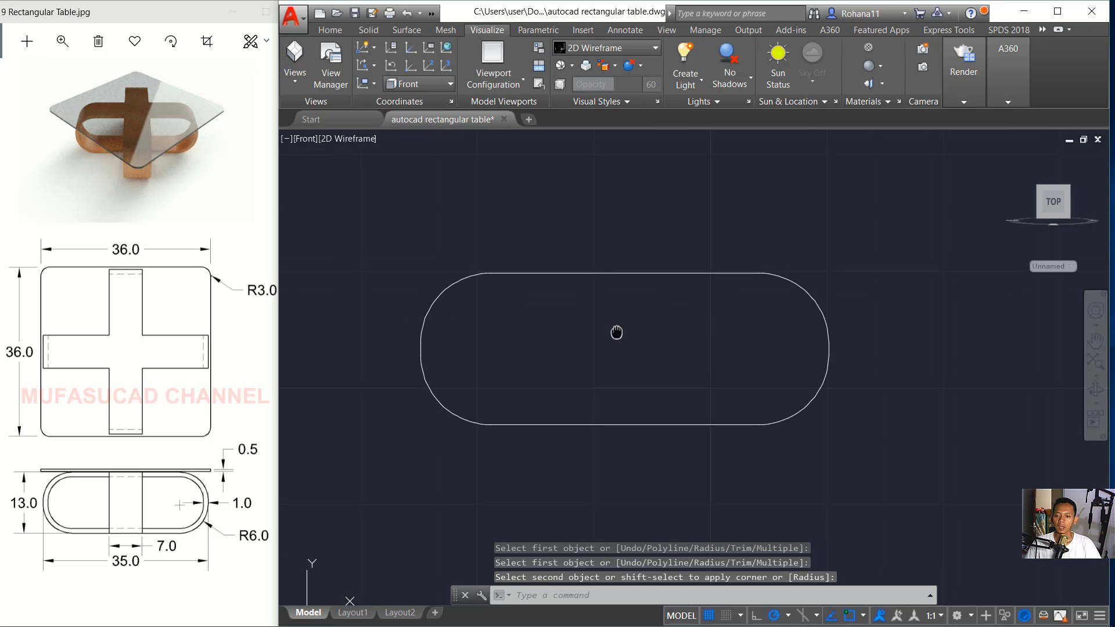
Offset the slot outline inward by 1 unit to create an inner copy
text(of)
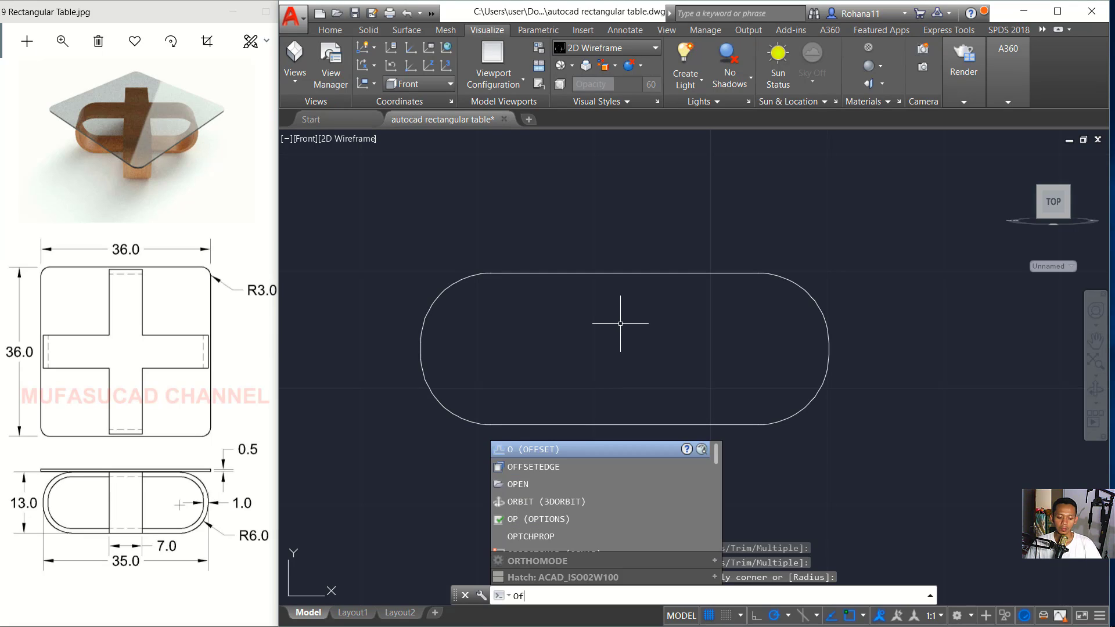
text(t)
key(Return)
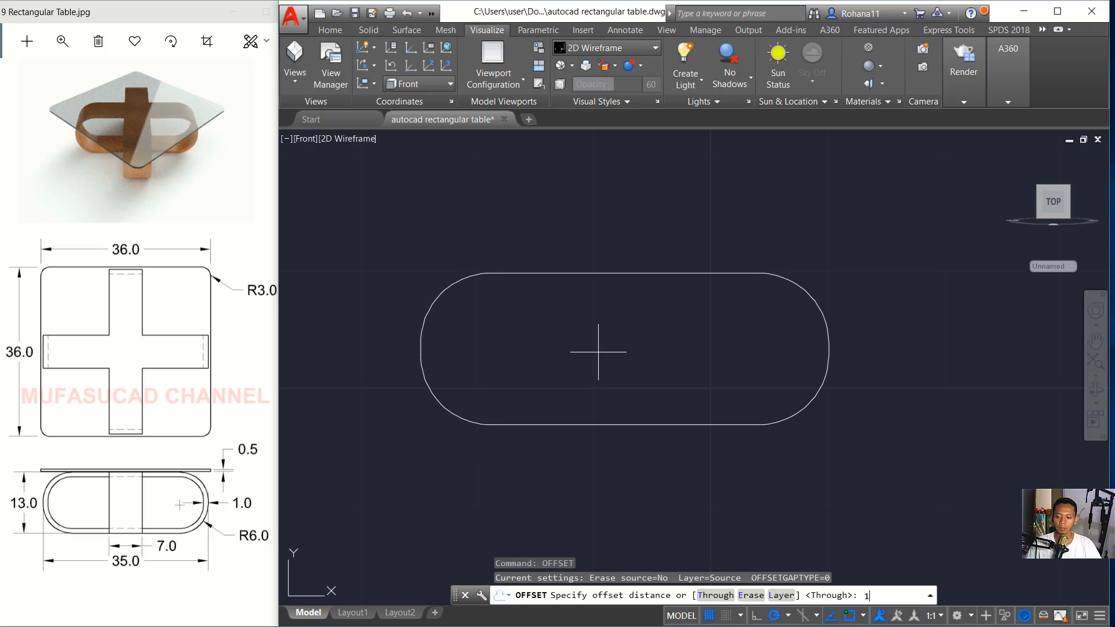
key(Return)
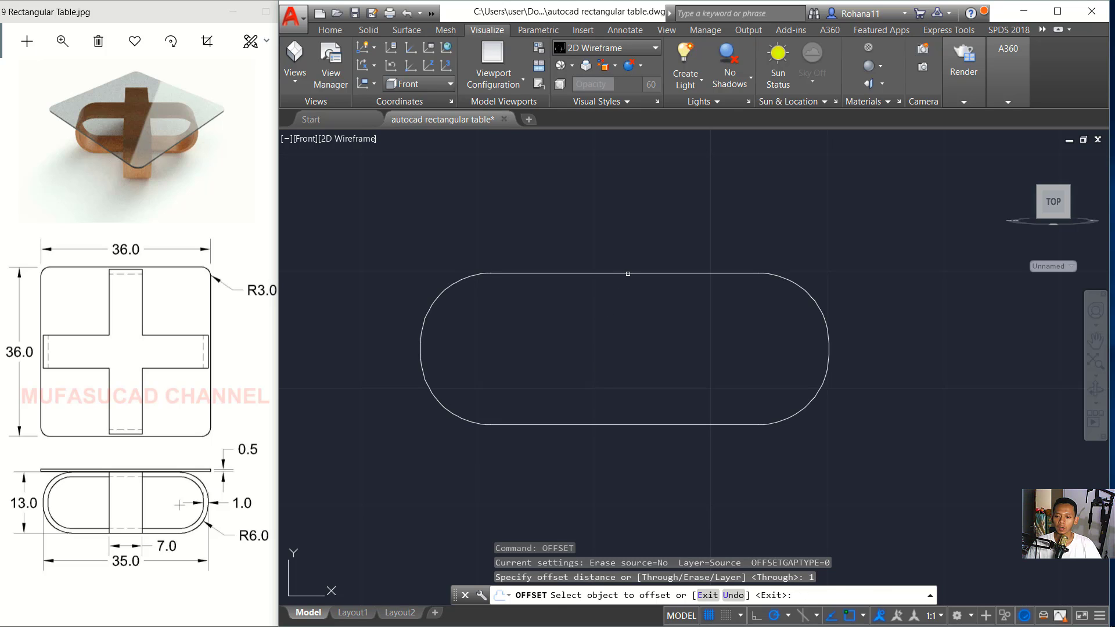
click(628, 274)
click(628, 316)
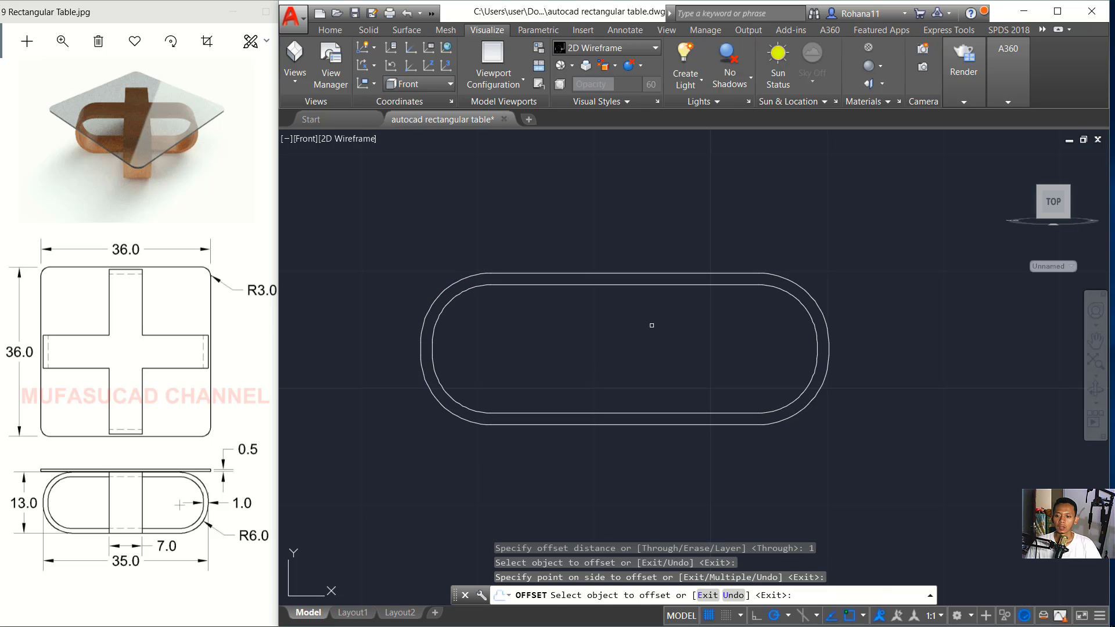
key(Return)
Orbit into 3D and press-pull the ring between the two outlines up by 7
mouse_move(574, 314)
shift+middle_down()
mouse_move(647, 378)
mouse_move(672, 365)
mouse_move(677, 385)
shift+middle_up()
scroll(647, 343, down, 2)
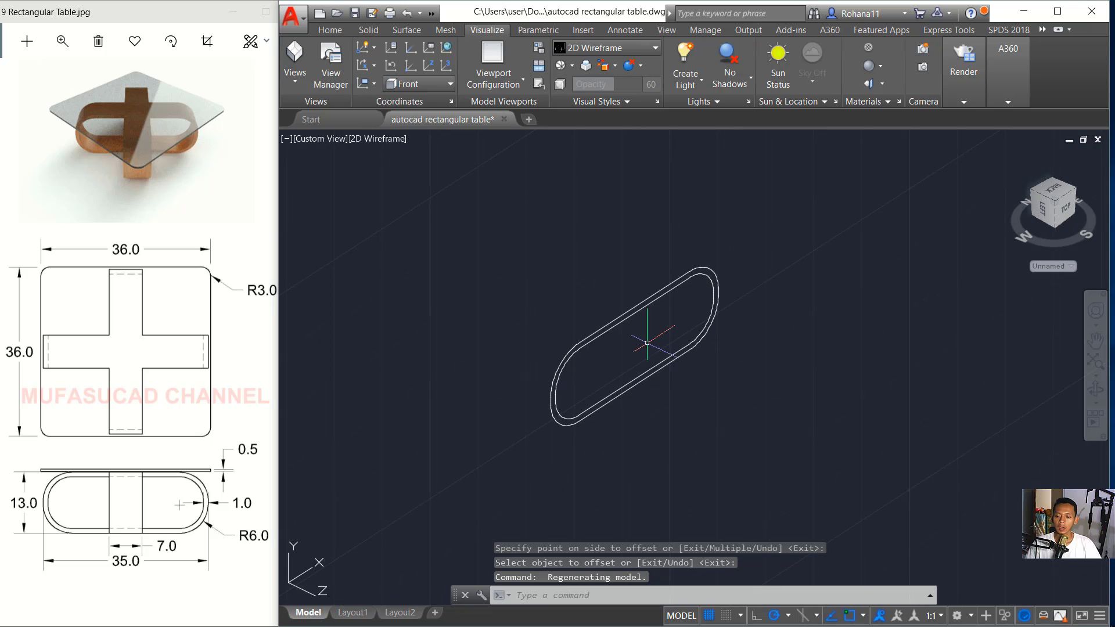
scroll(647, 343, up, 2)
text(P)
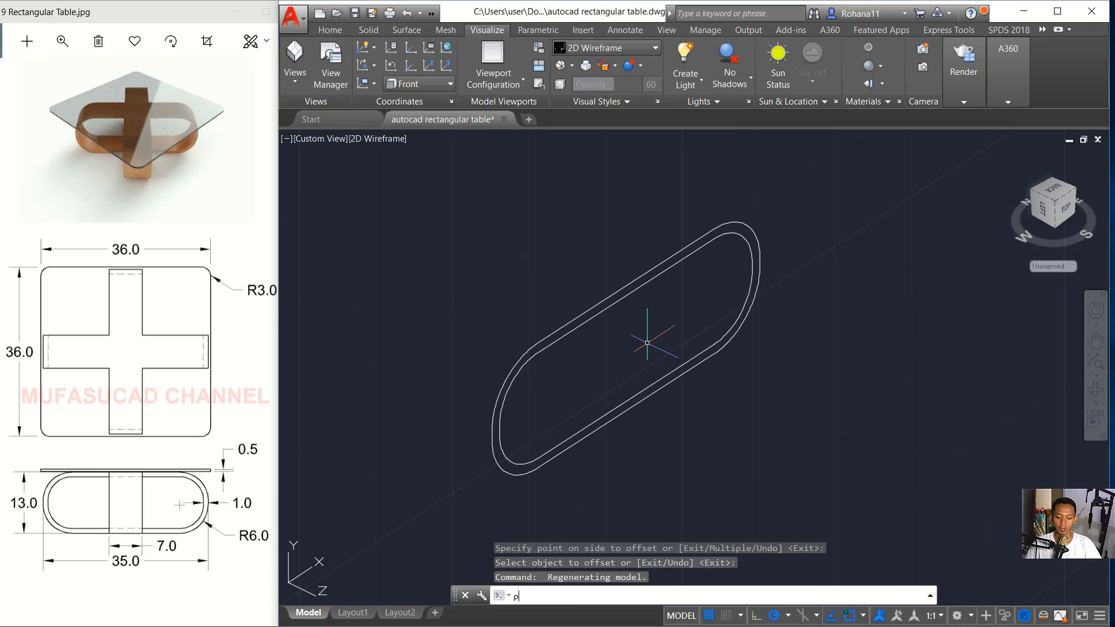
text(RE)
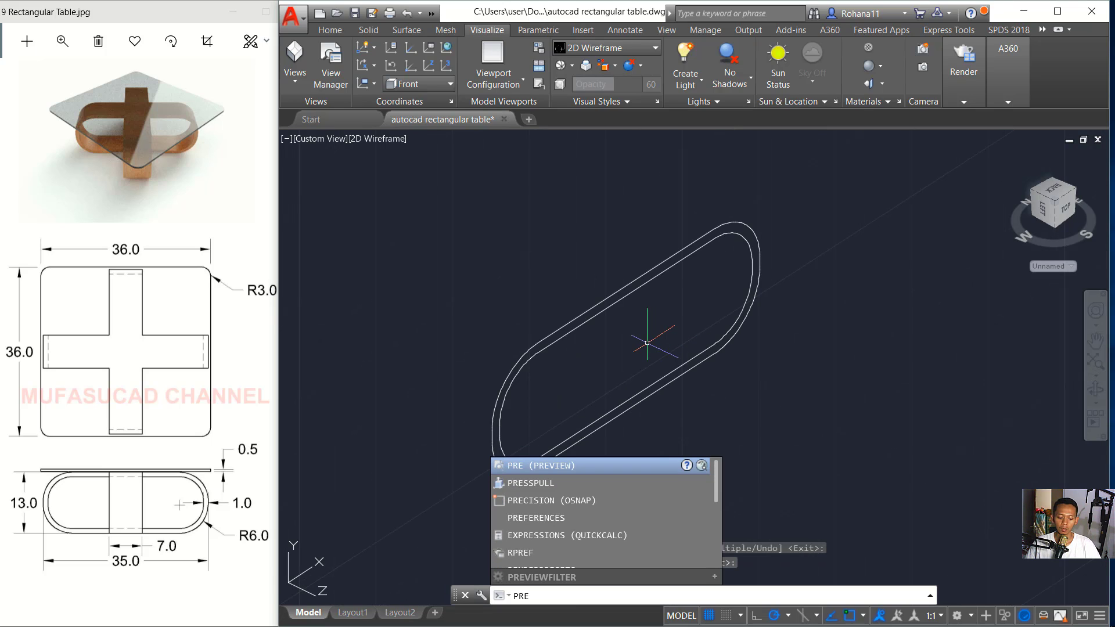
text(SSPULL)
key(Return)
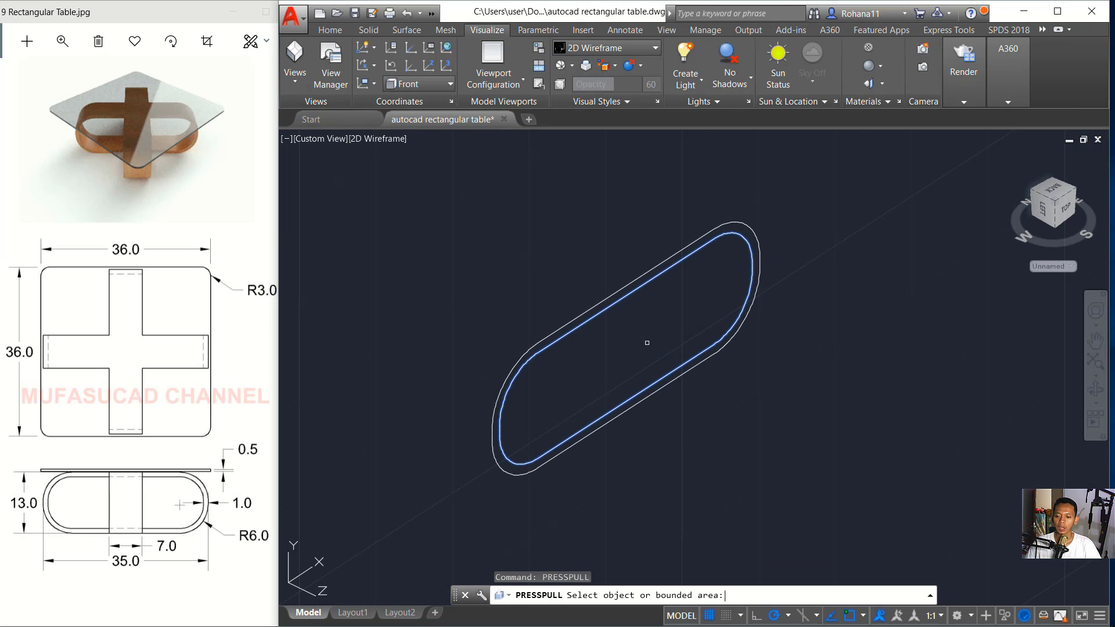
click(658, 386)
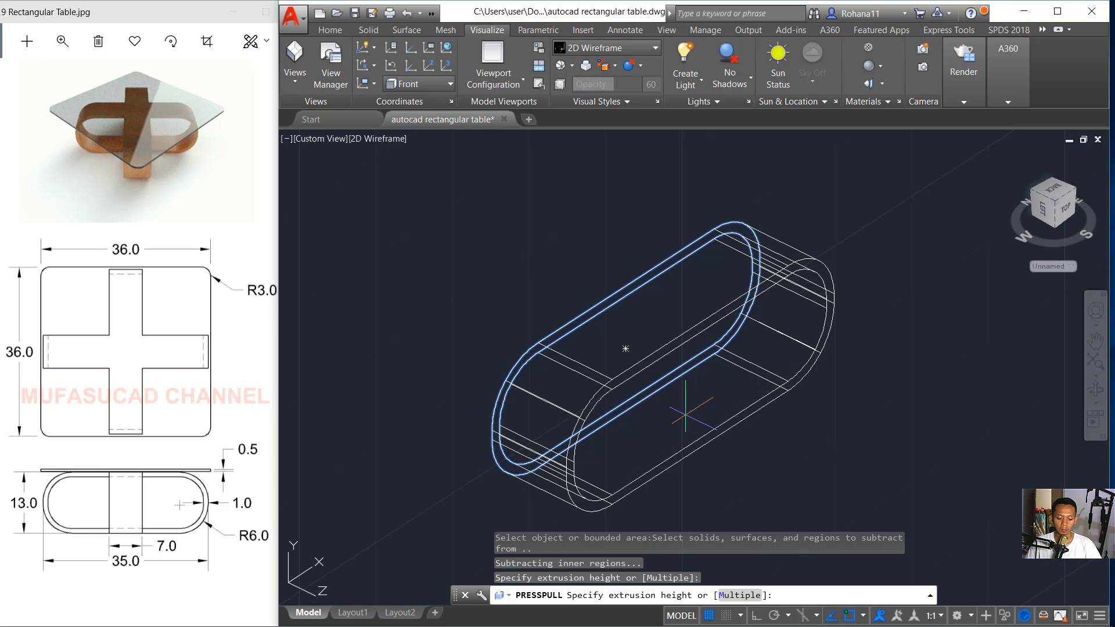
text(7)
key(Return)
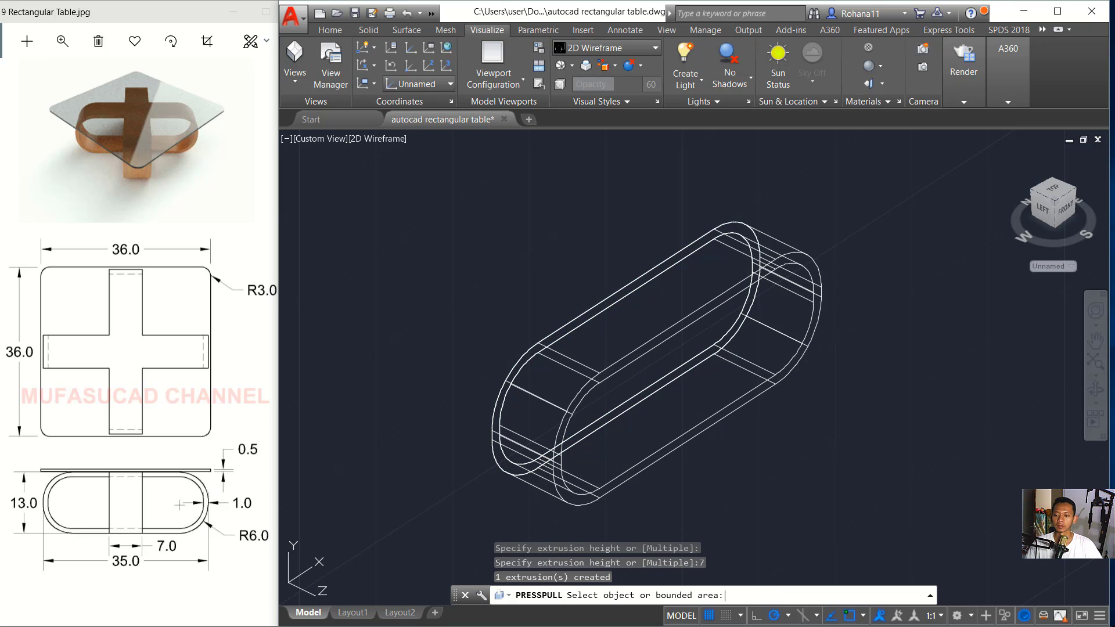
key(Return)
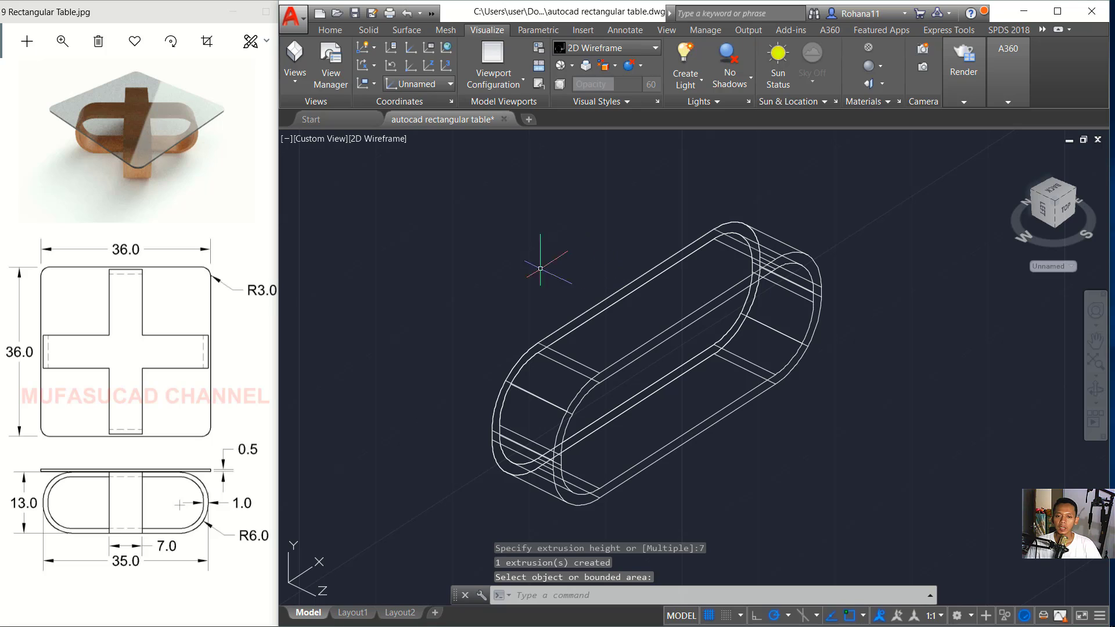
Switch to the Top view and recentre the slot piece in the plan
click(330, 140)
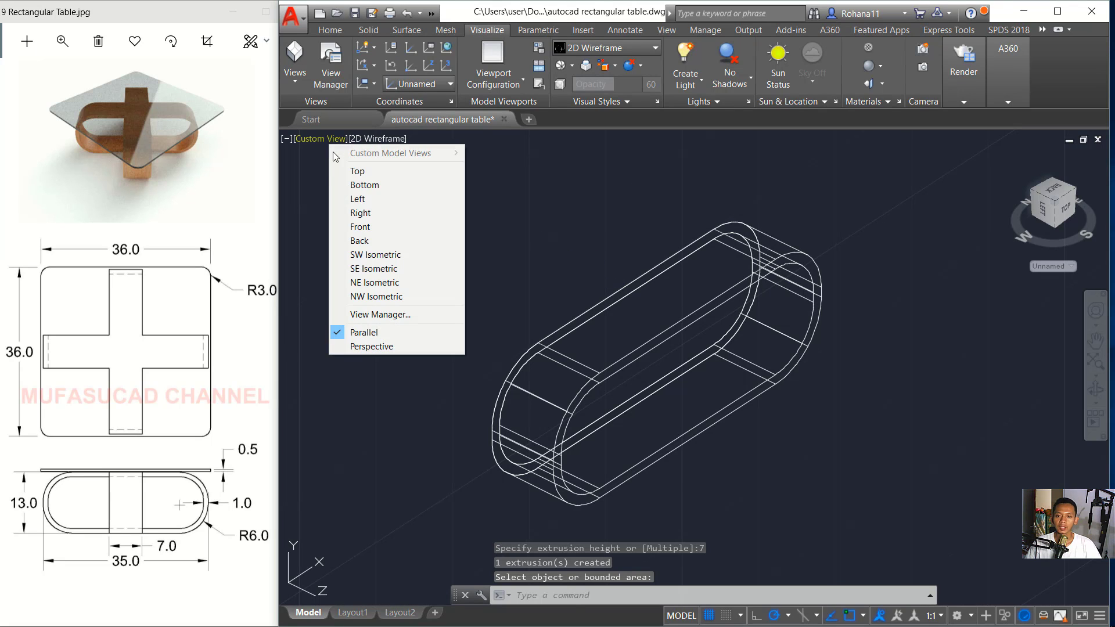
click(357, 171)
scroll(694, 279, down, 1)
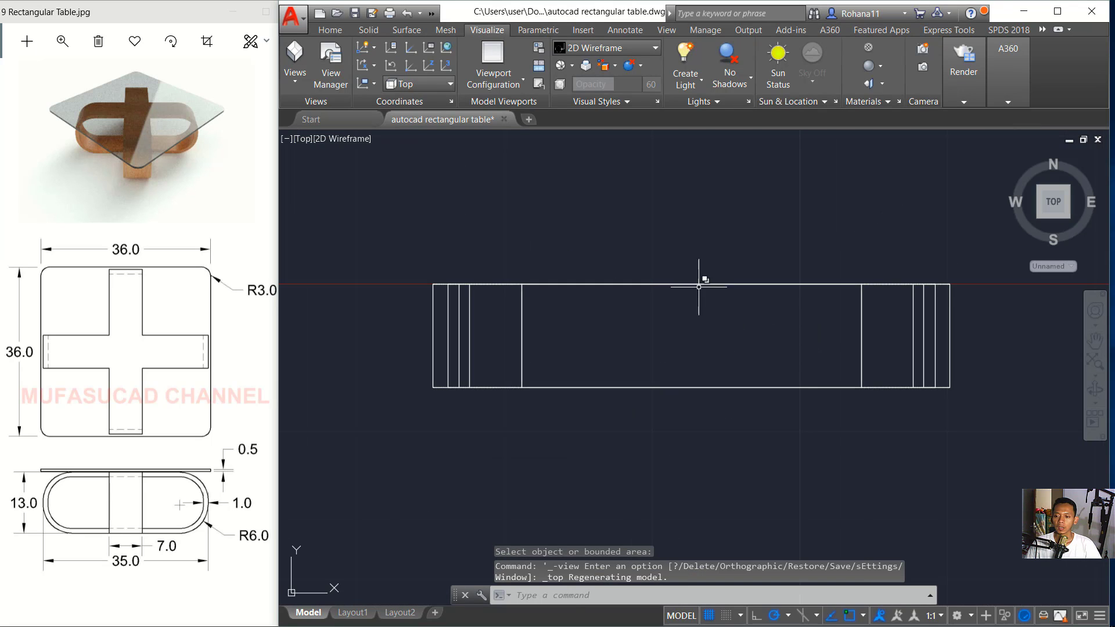
scroll(720, 294, down, 2)
middle_drag(719, 294, 686, 326)
Rotate a copy of the slot piece 90° about its edge midpoints to form a cross
text(RO)
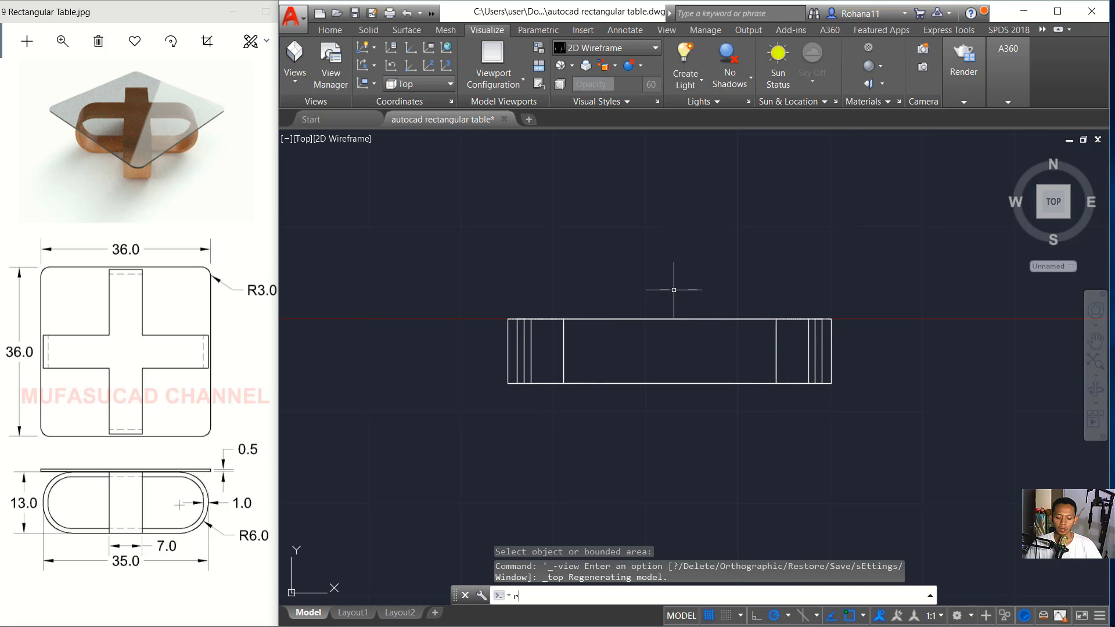
key(Return)
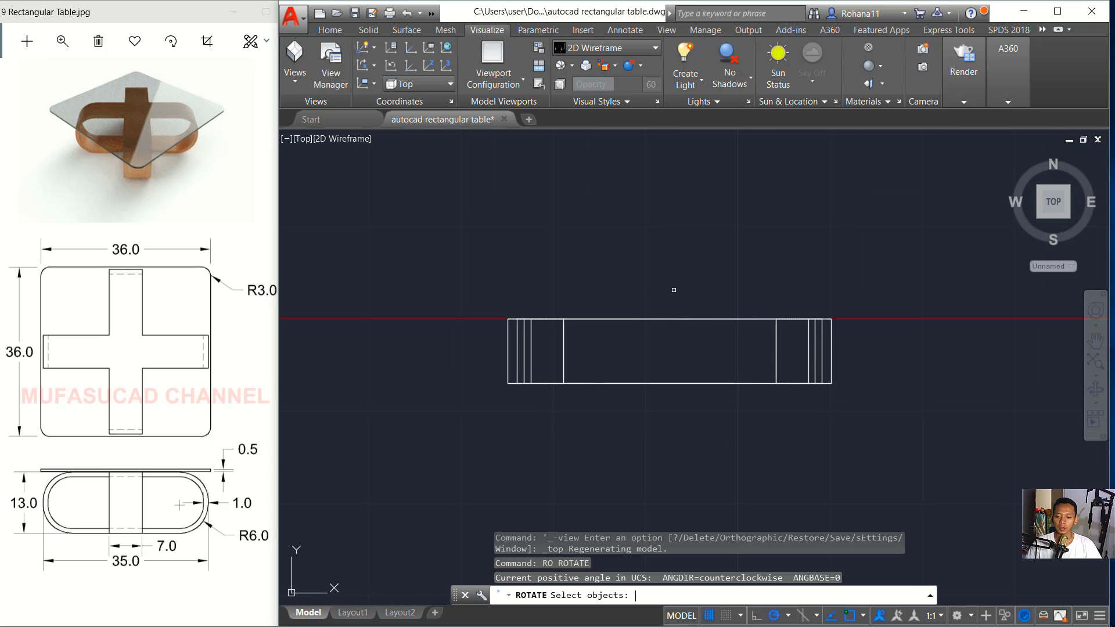
click(746, 282)
click(668, 405)
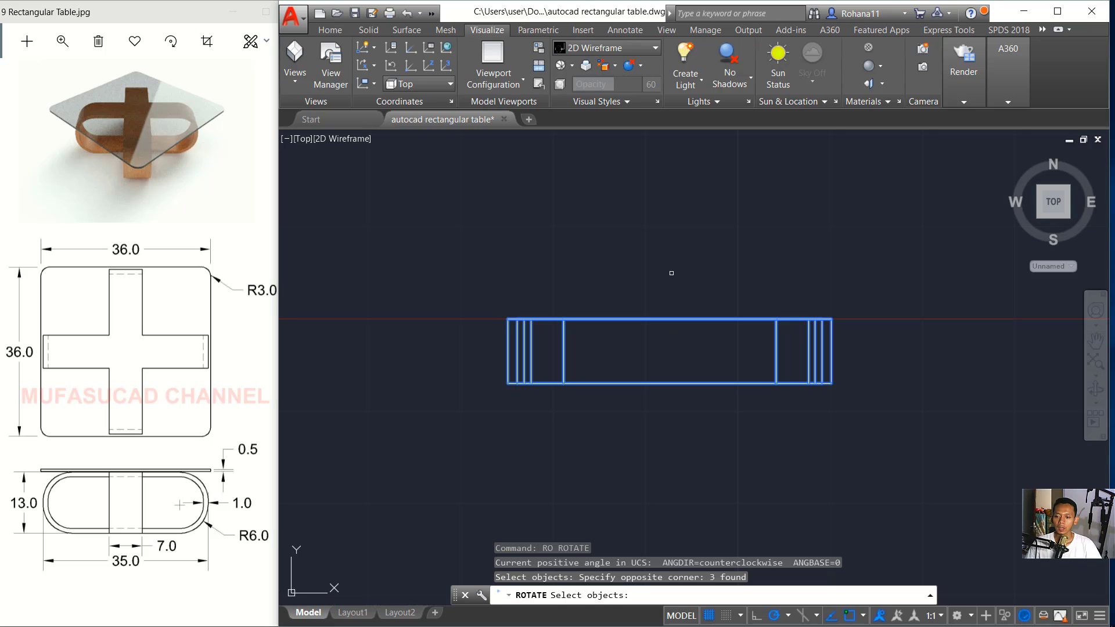
key(Return)
text(m2)
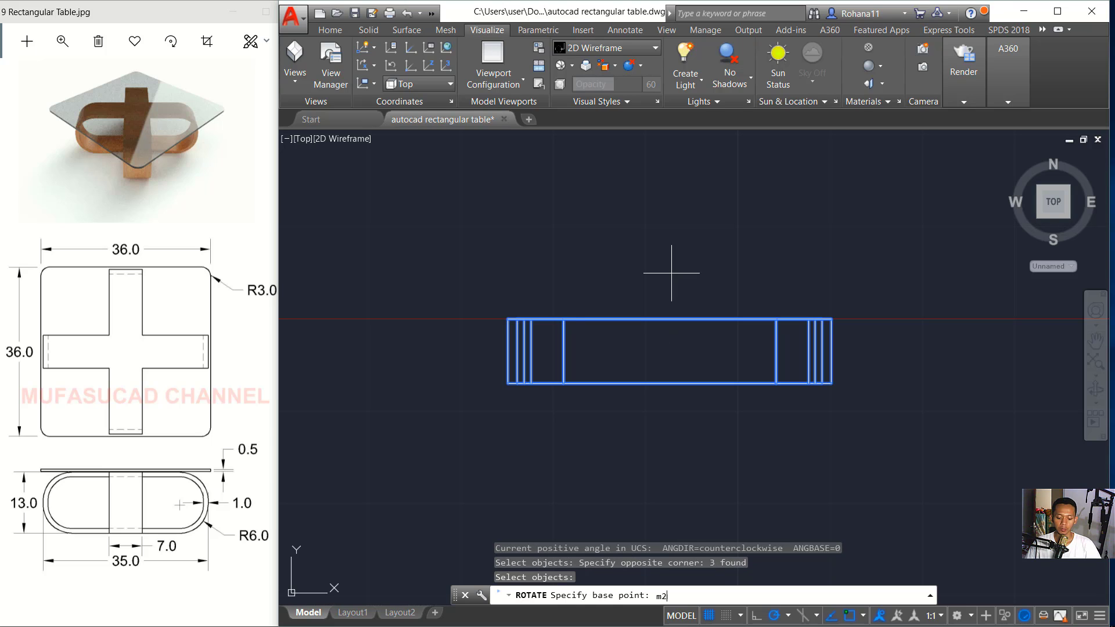
text(p)
key(Return)
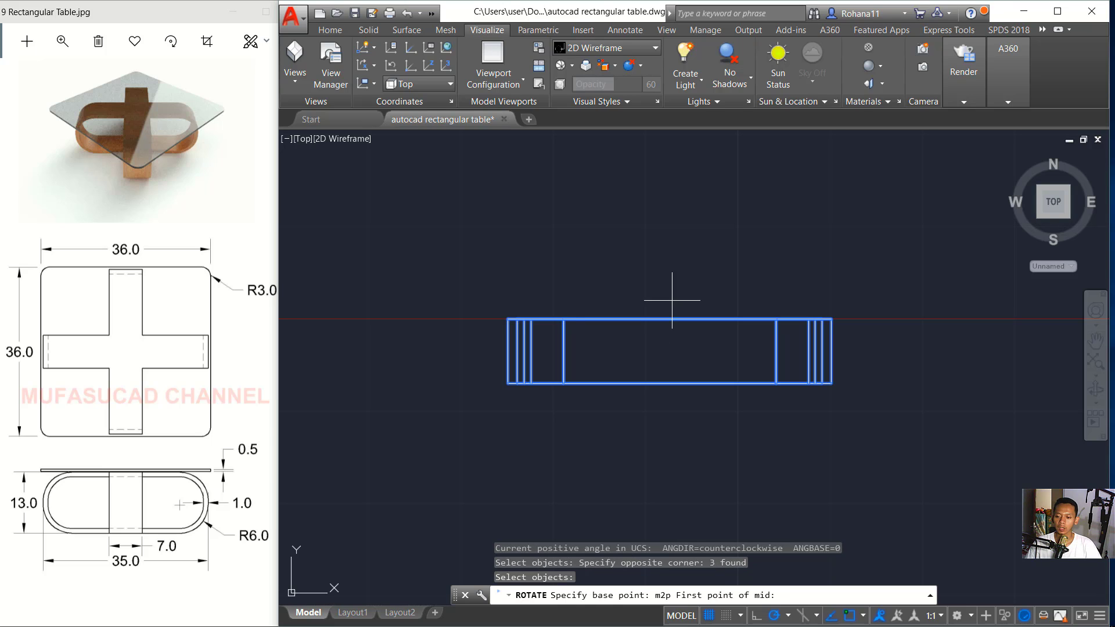
click(669, 384)
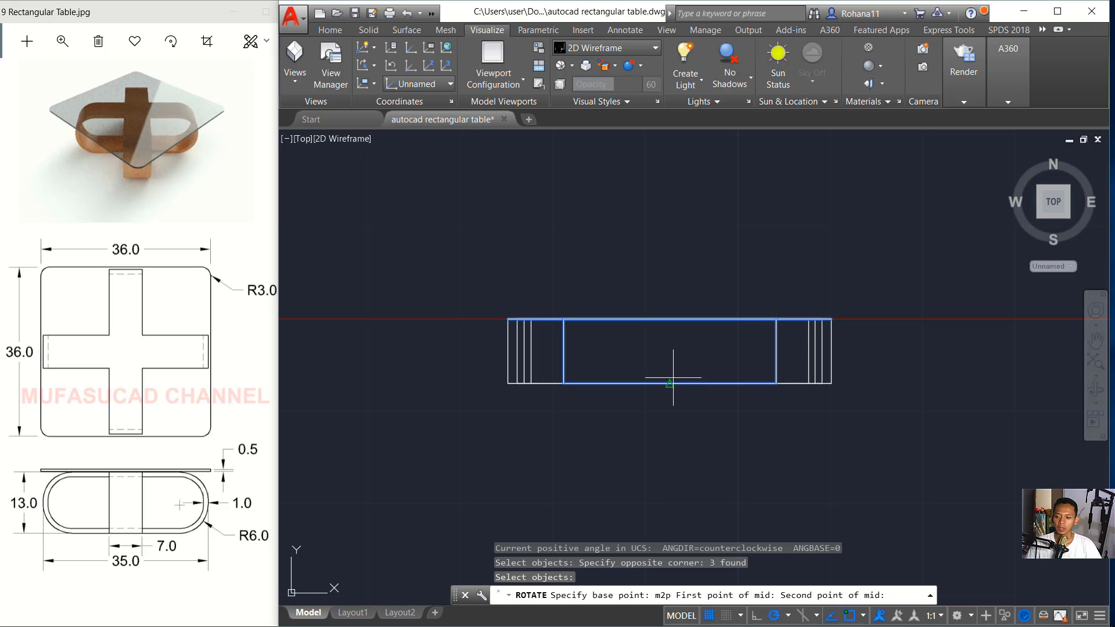
click(669, 319)
text(c)
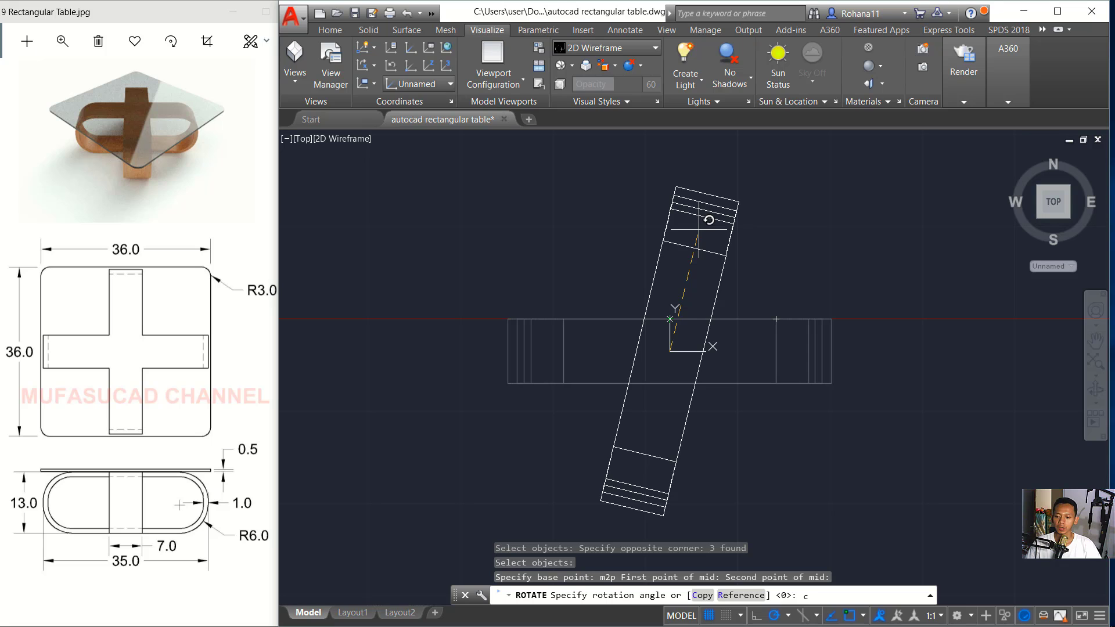
key(Return)
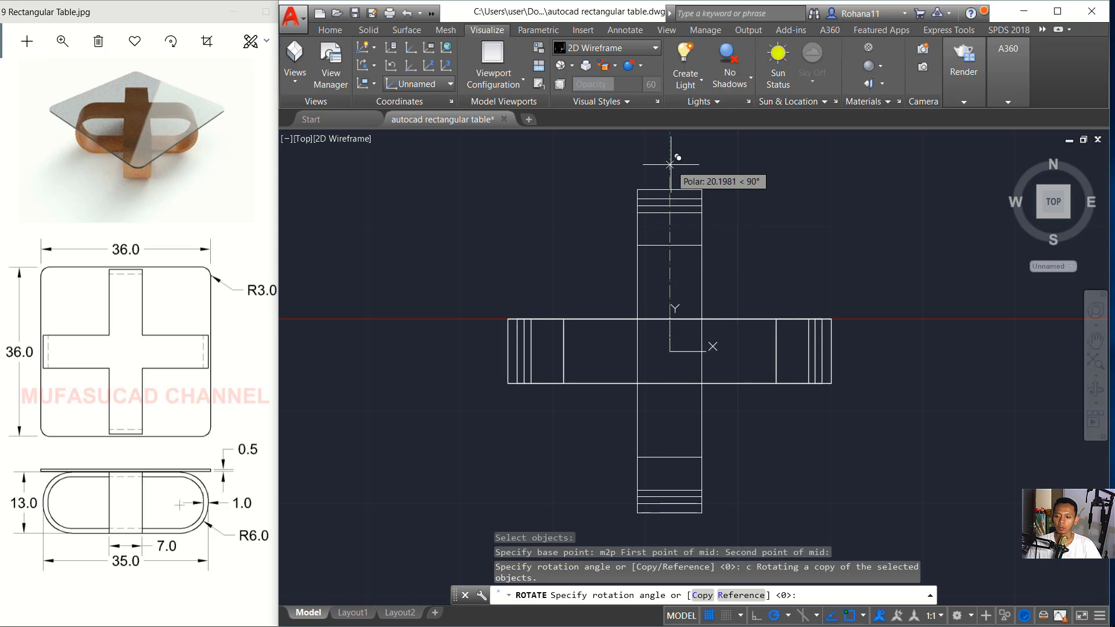
mouse_move(668, 378)
shift+middle_down()
mouse_move(708, 352)
mouse_move(706, 279)
shift+middle_up()
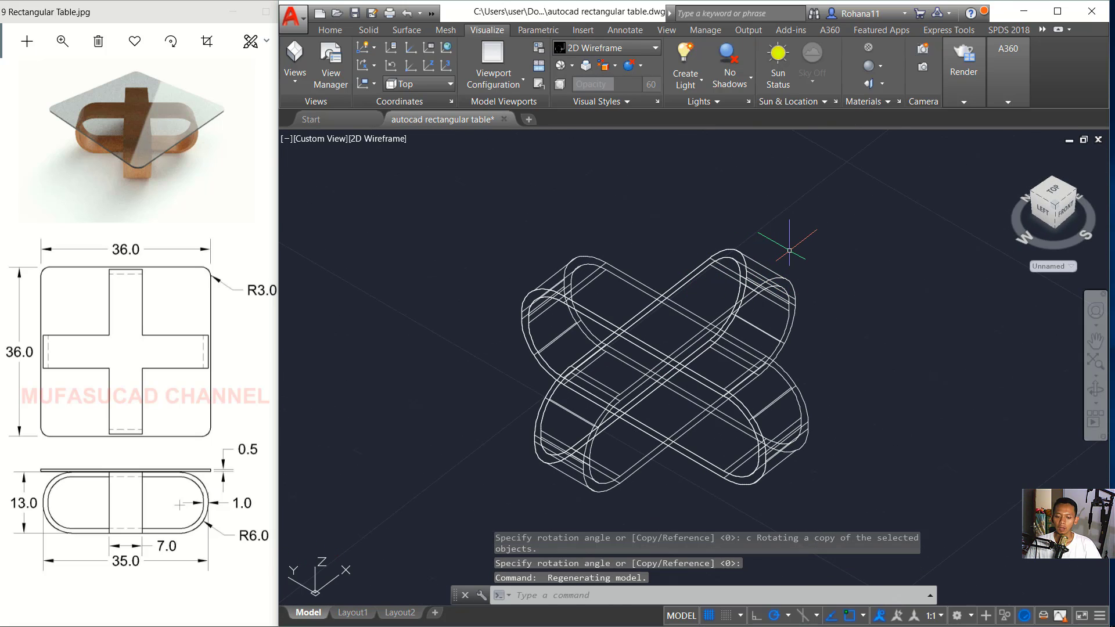
Union all six base solids into one solid
text(uni)
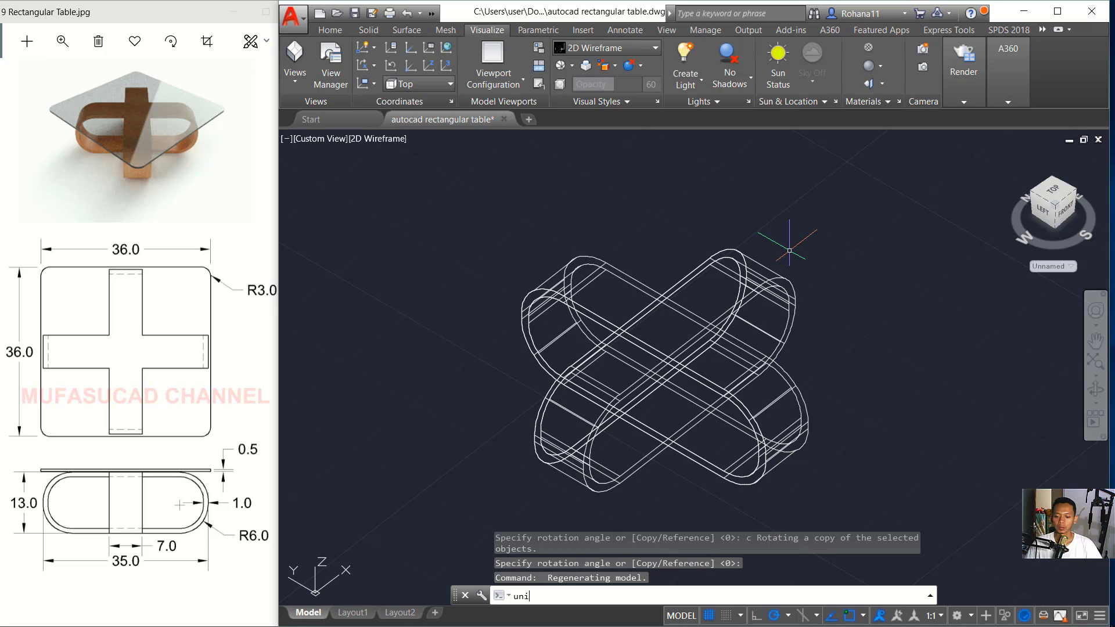
key(Return)
click(832, 220)
click(601, 393)
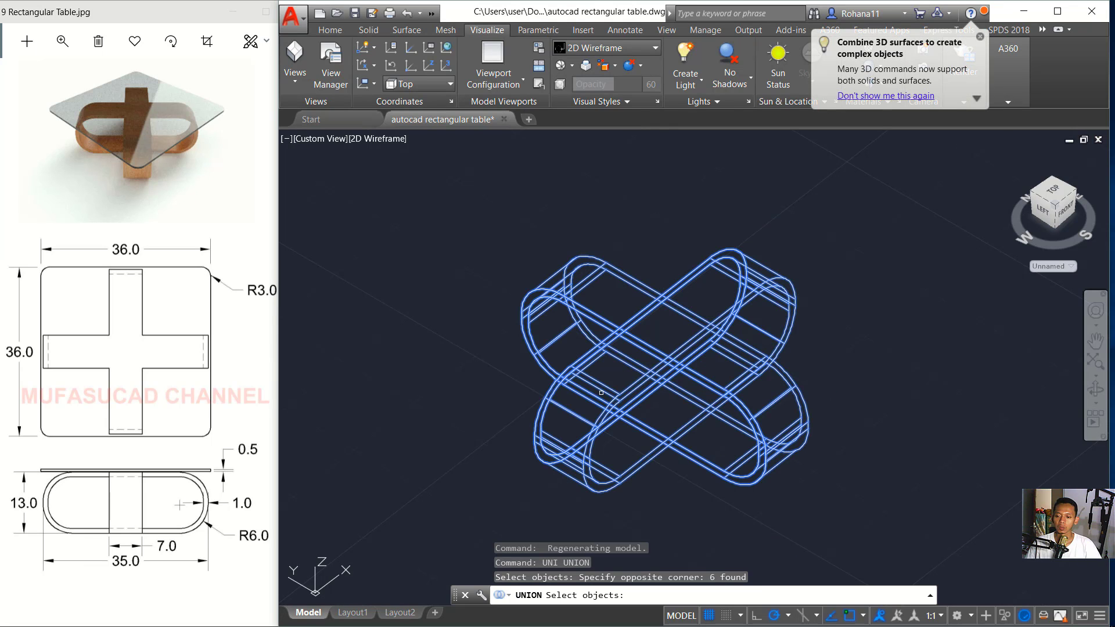
key(Return)
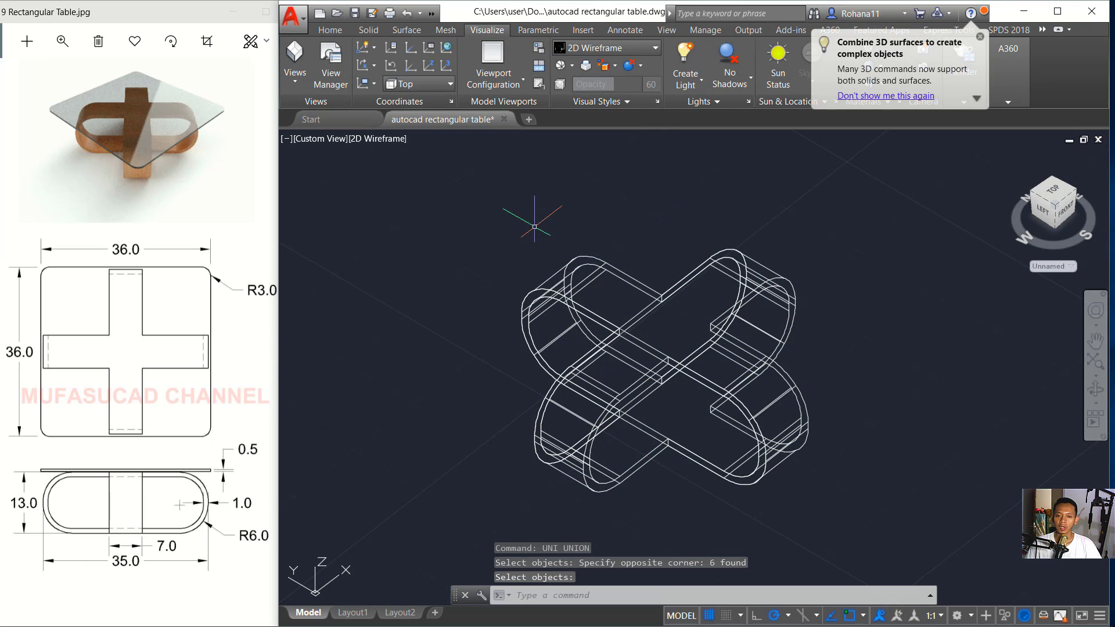
Return to the Top view and place a new rectangle's first corner right of the base
click(326, 139)
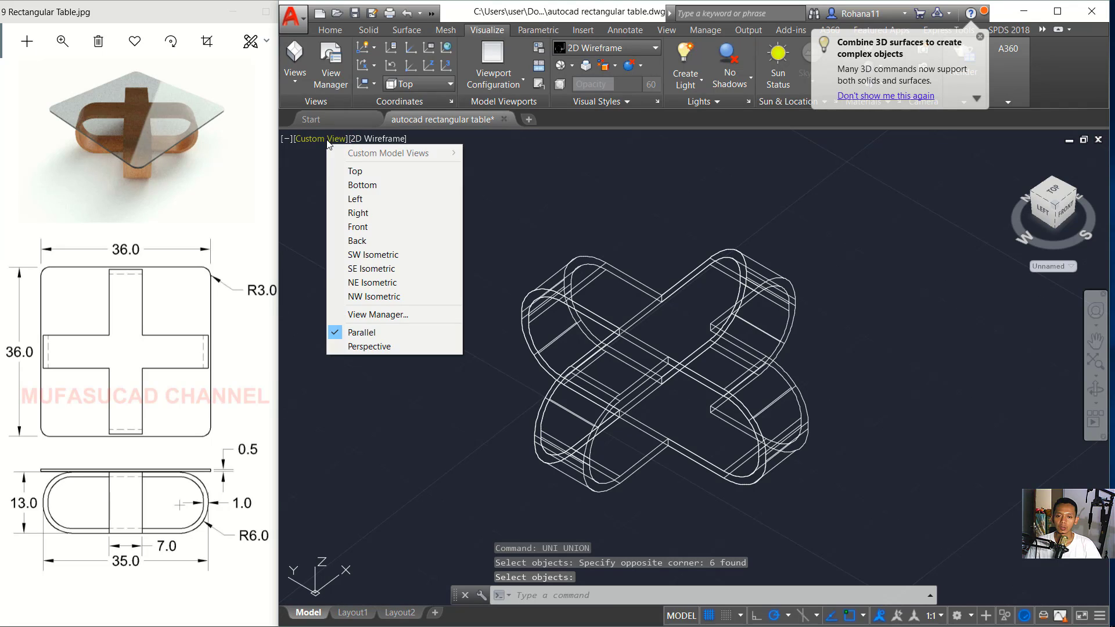
click(355, 171)
middle_drag(814, 317, 608, 329)
text(re)
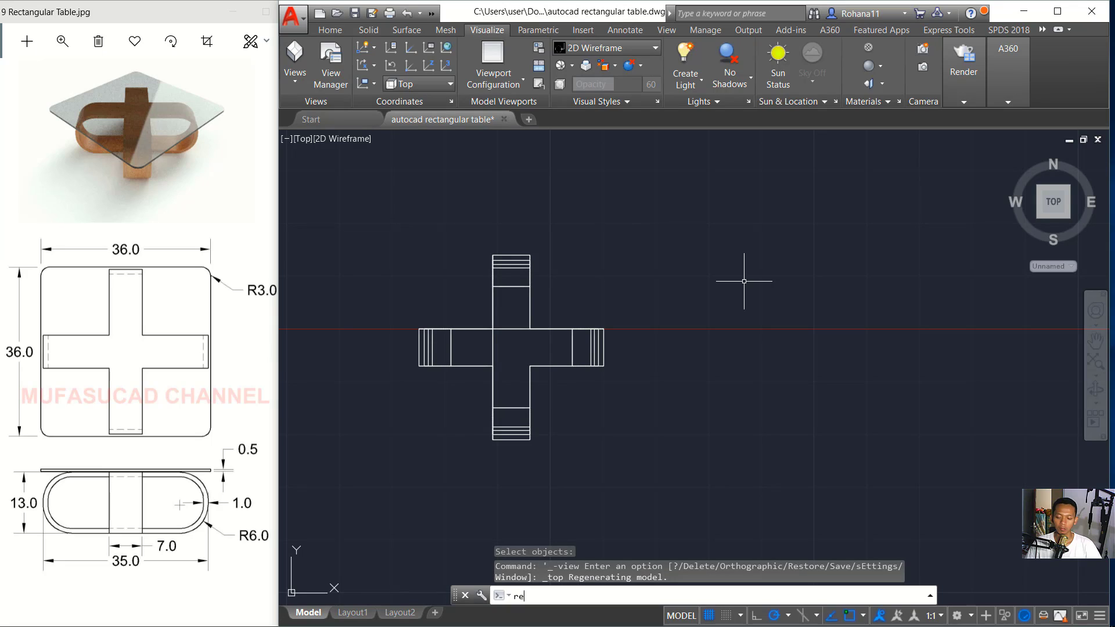
key(Return)
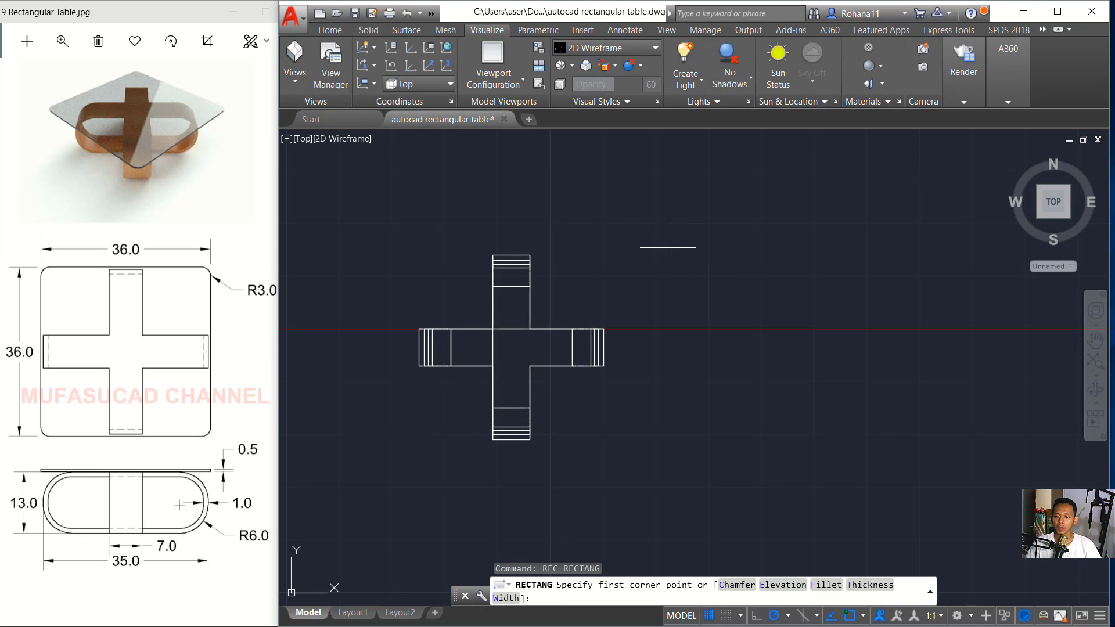
click(668, 248)
text(d)
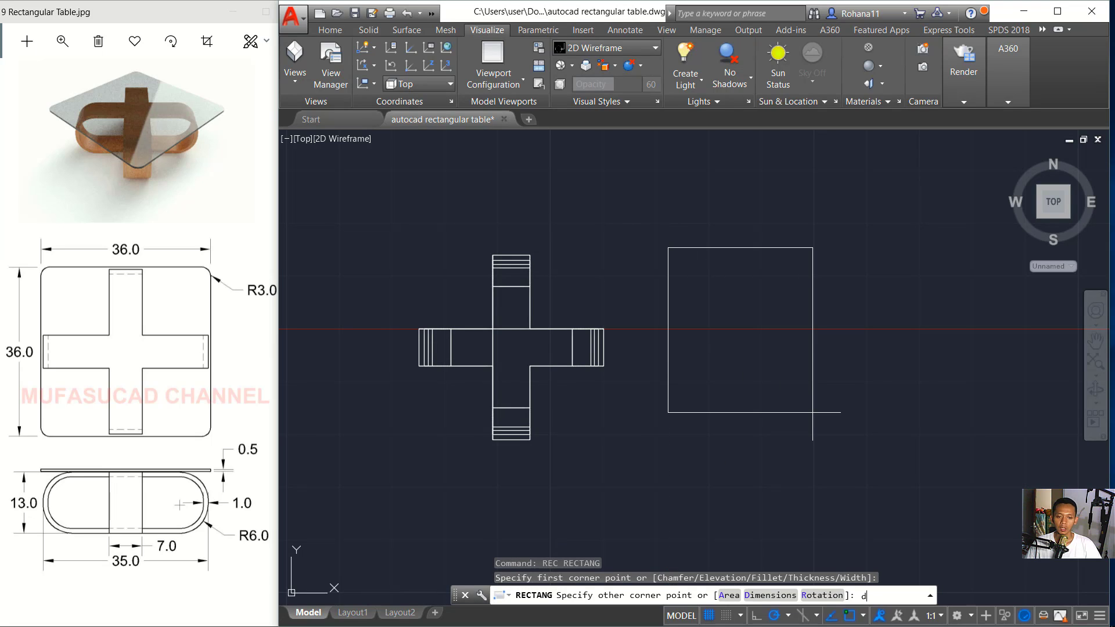
Draw a 36 by 36 square beside the base
key(Return)
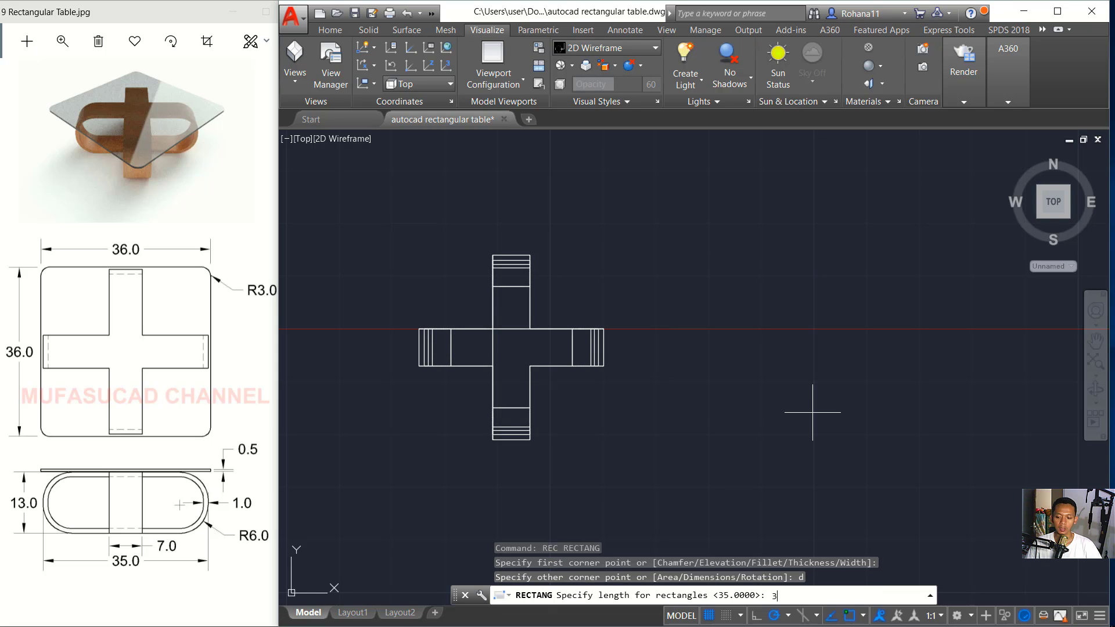
key(Return)
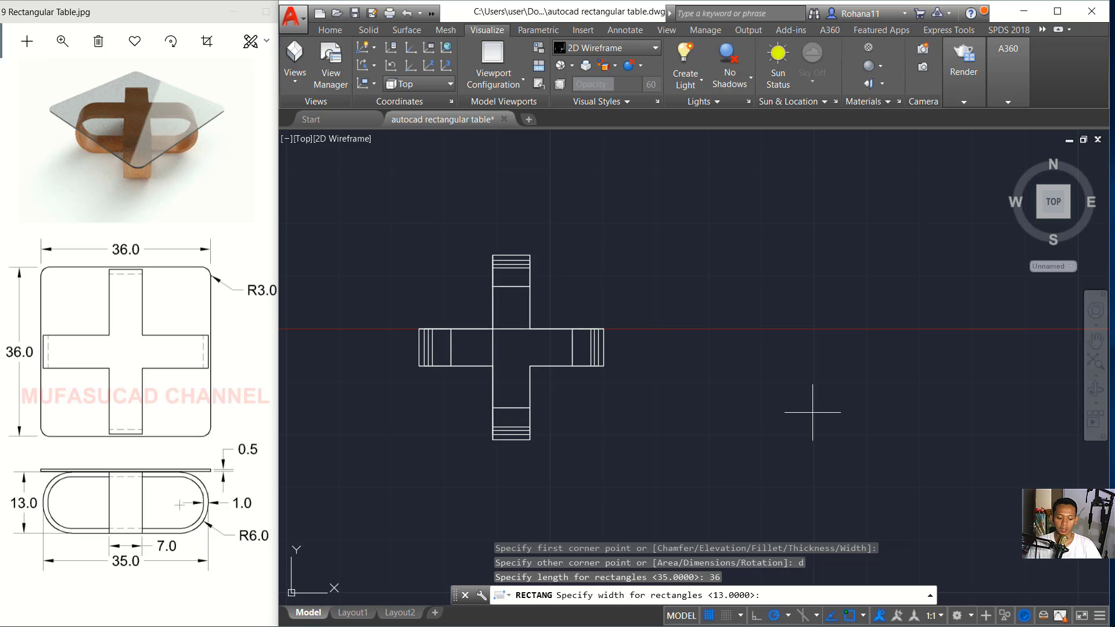
key(Return)
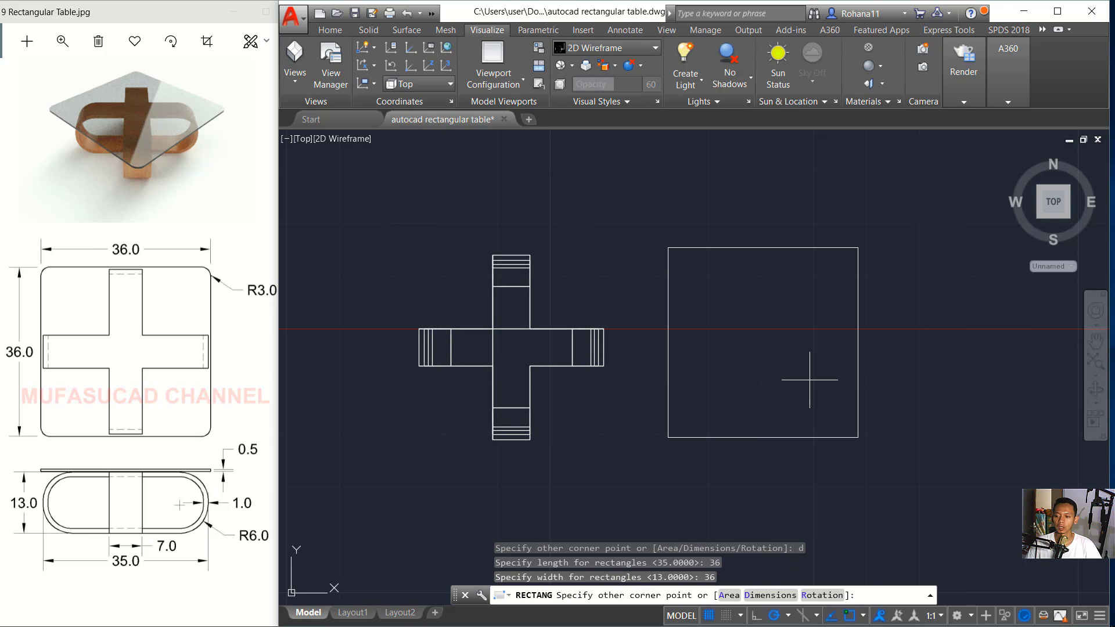
click(807, 356)
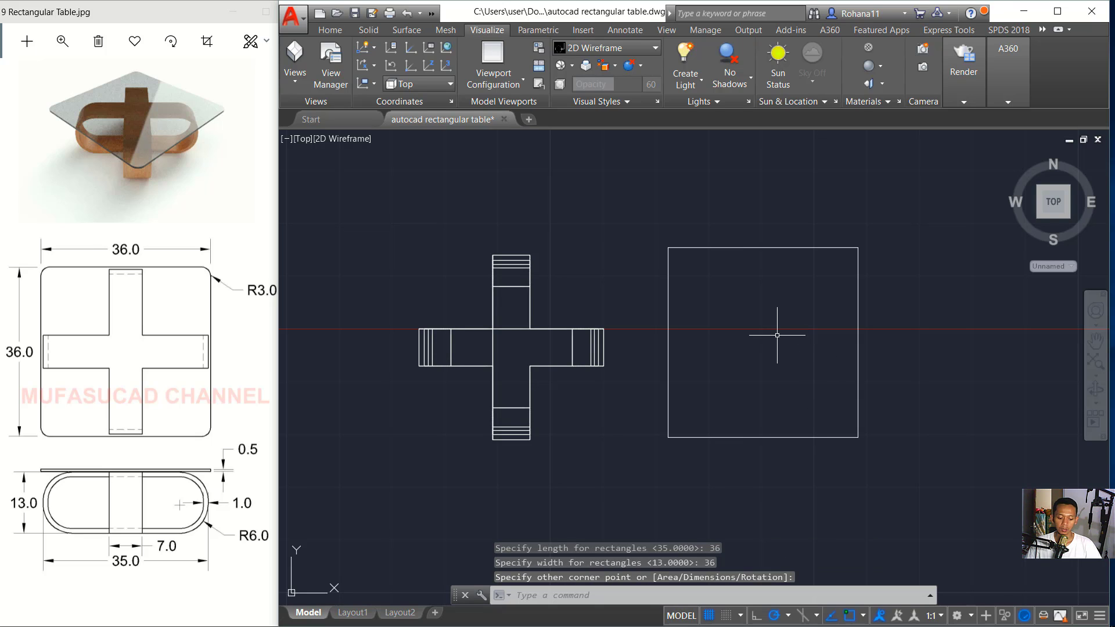
Fillet the square's bottom-left and bottom-right corners at radius 3
text(fet)
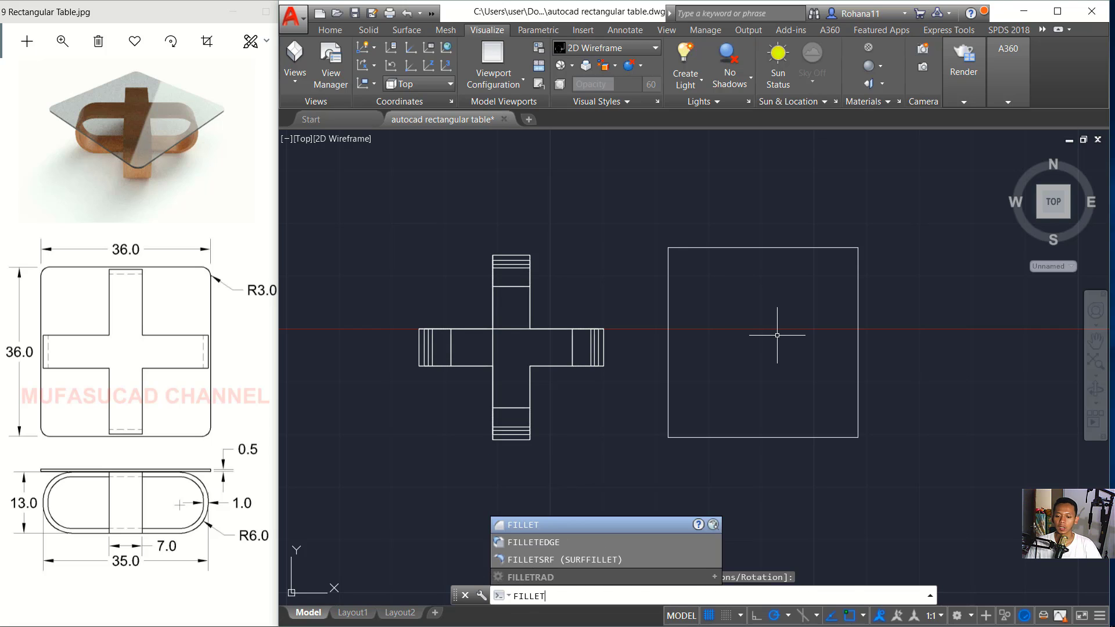
key(Return)
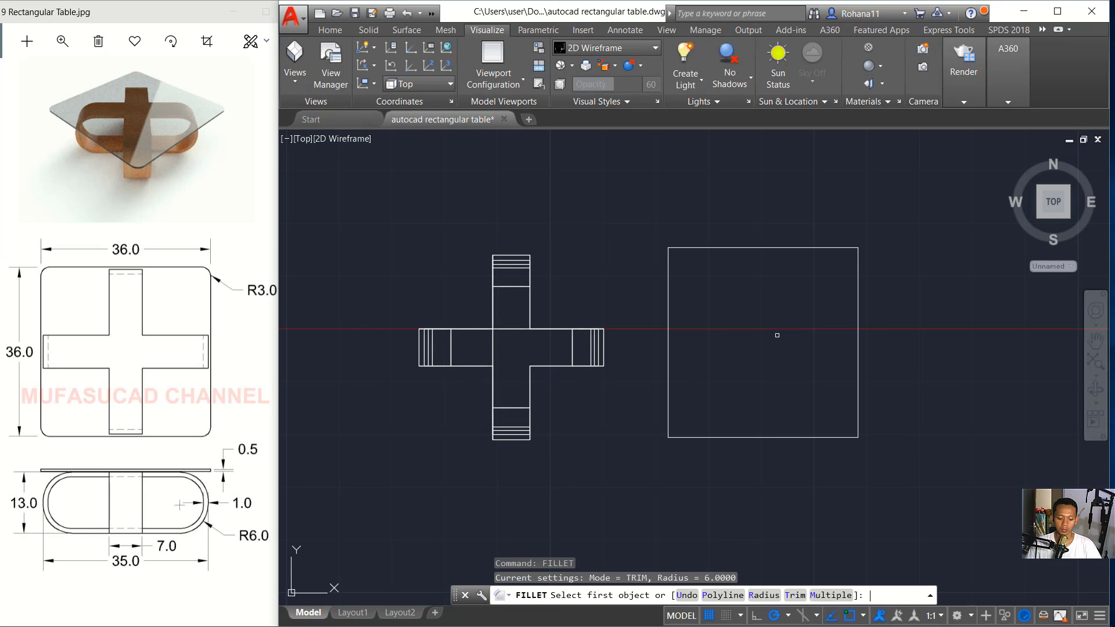
text(r)
key(Return)
text(3)
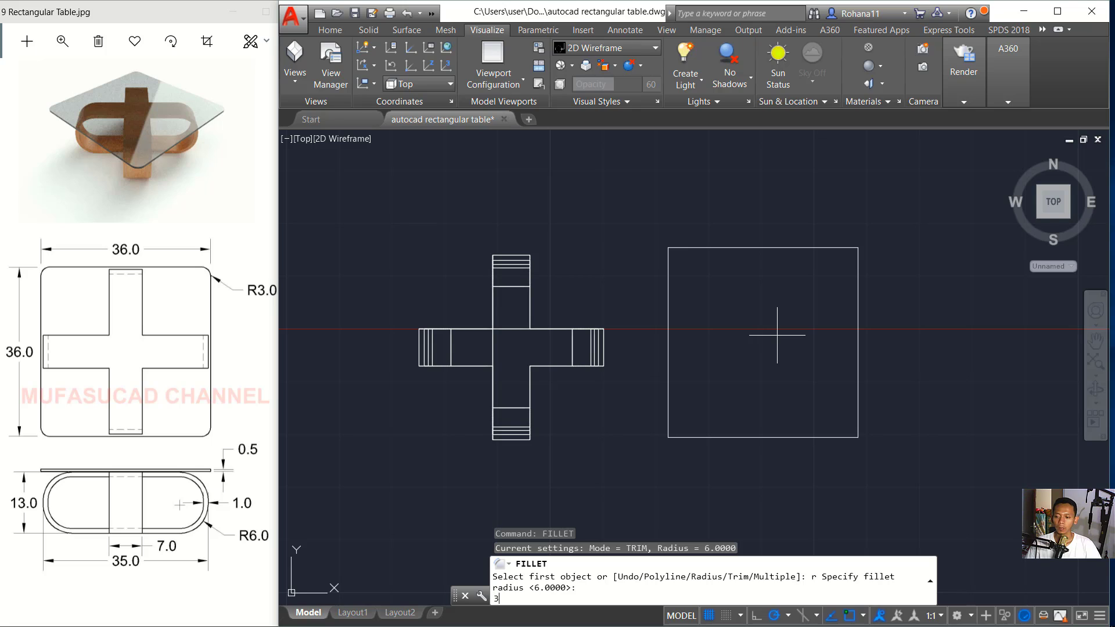
key(Return)
click(668, 425)
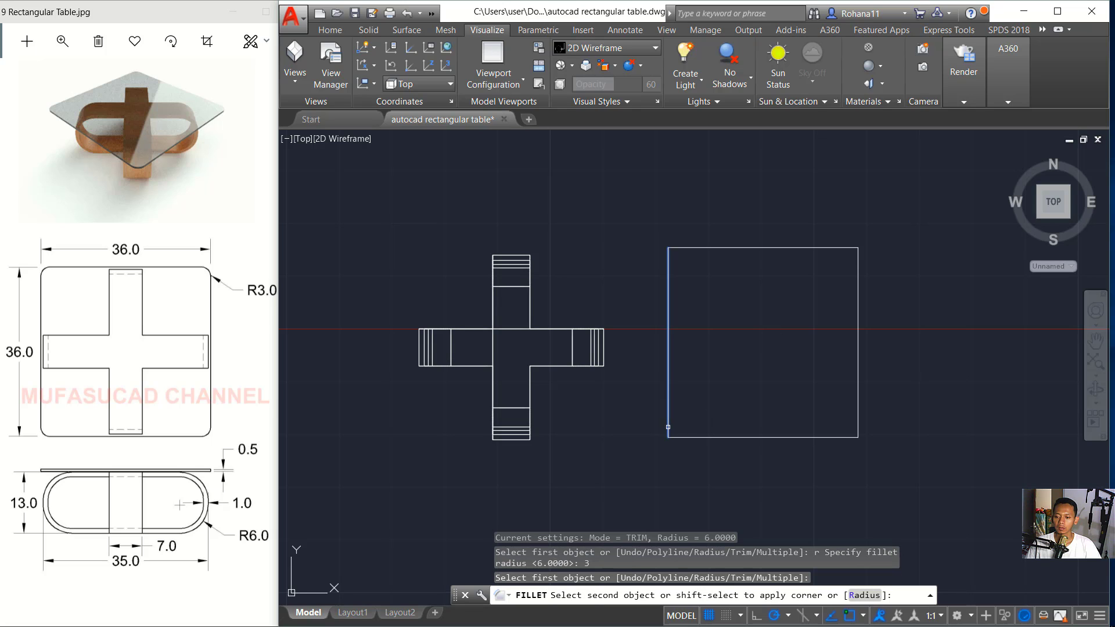
click(678, 437)
key(Return)
click(846, 438)
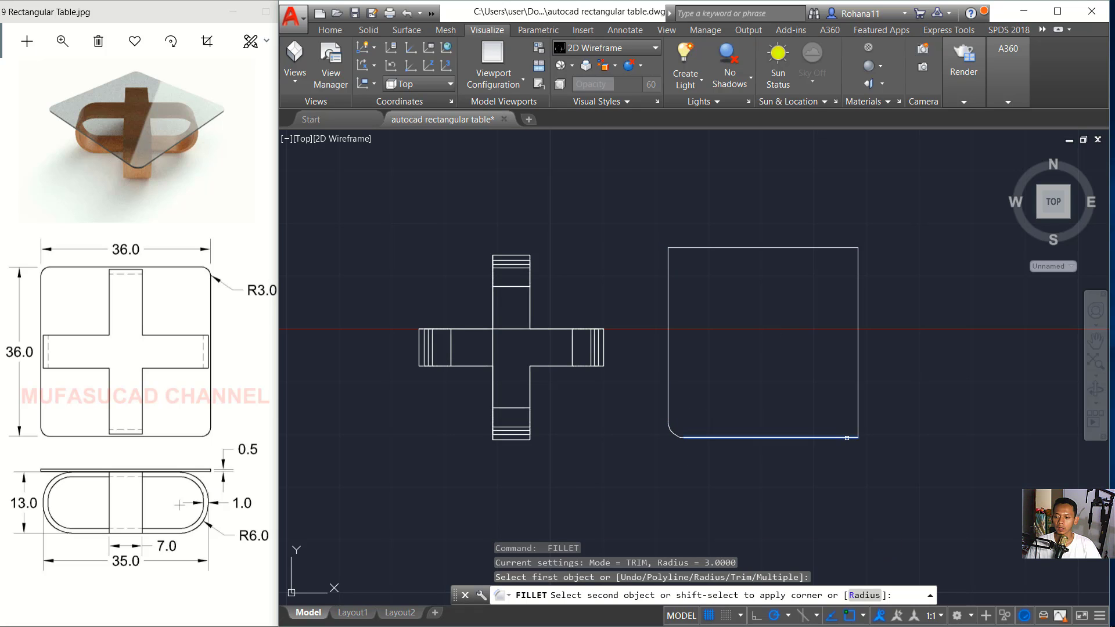
click(858, 348)
Fillet the square's top-right and top-left corners at radius 3
key(Return)
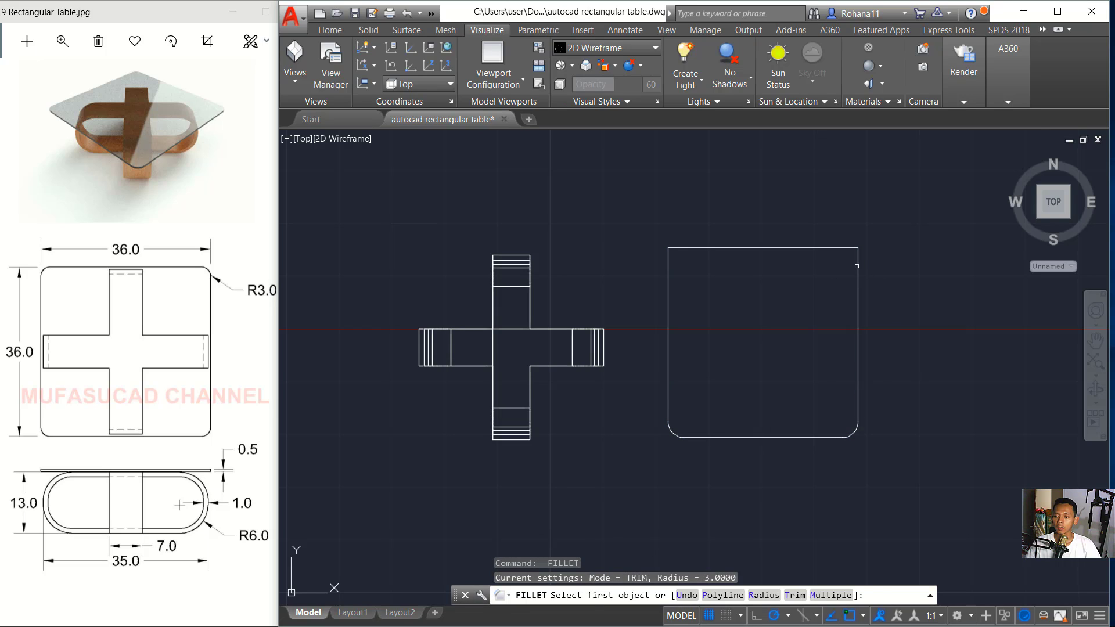
click(857, 266)
click(845, 247)
key(Return)
click(687, 249)
click(668, 267)
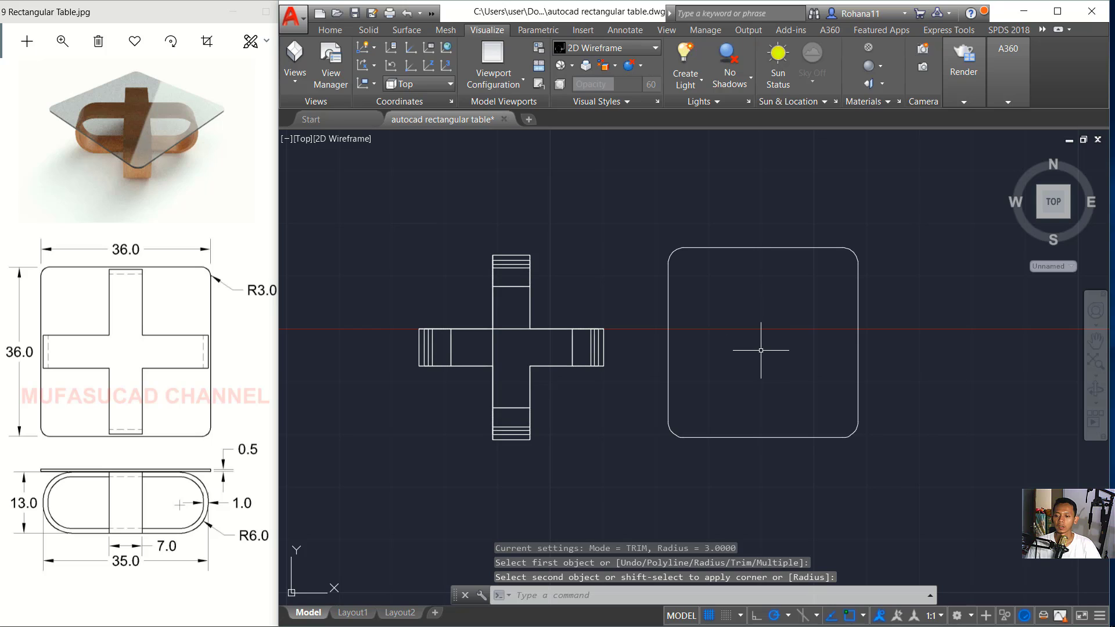
Move the rounded square from its centre to the midpoint of the cross's inner corners, then orbit
text(m)
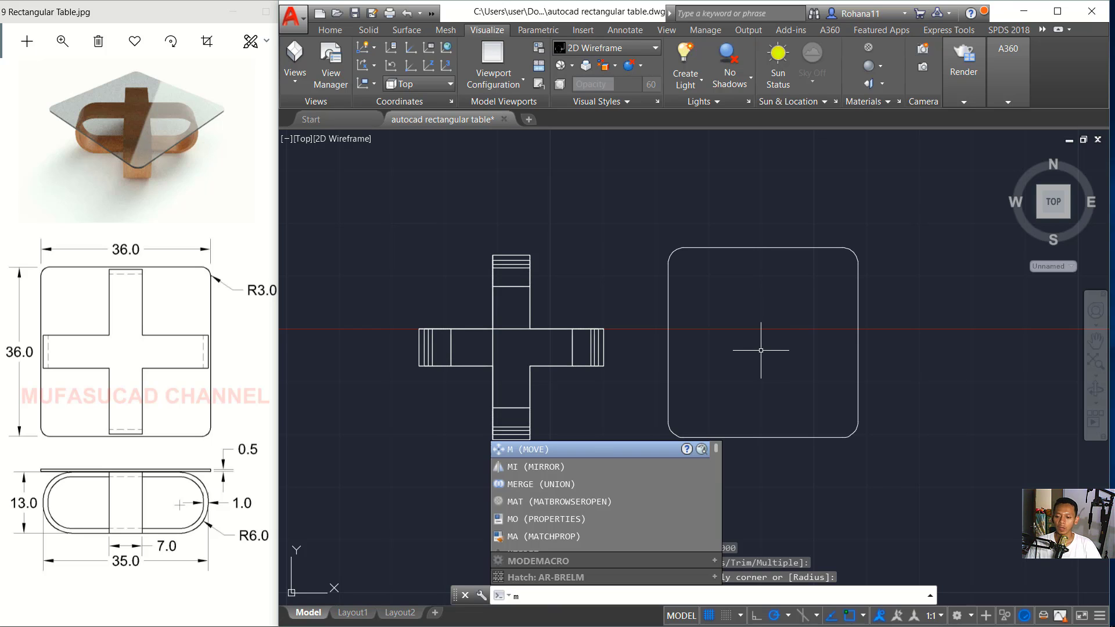
key(Return)
click(895, 310)
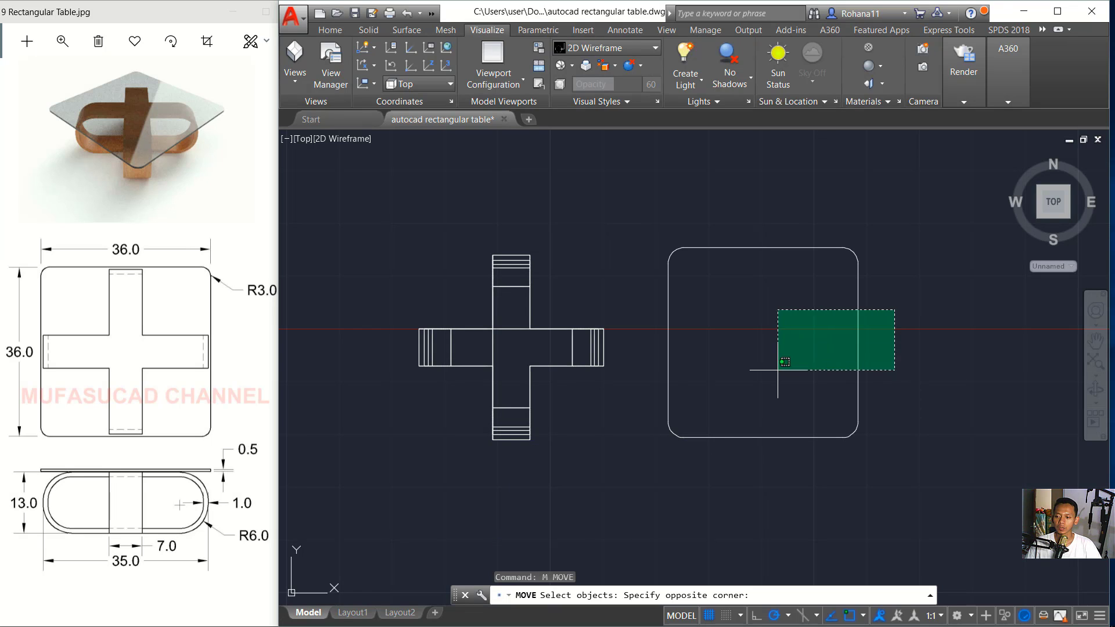
click(779, 368)
key(Return)
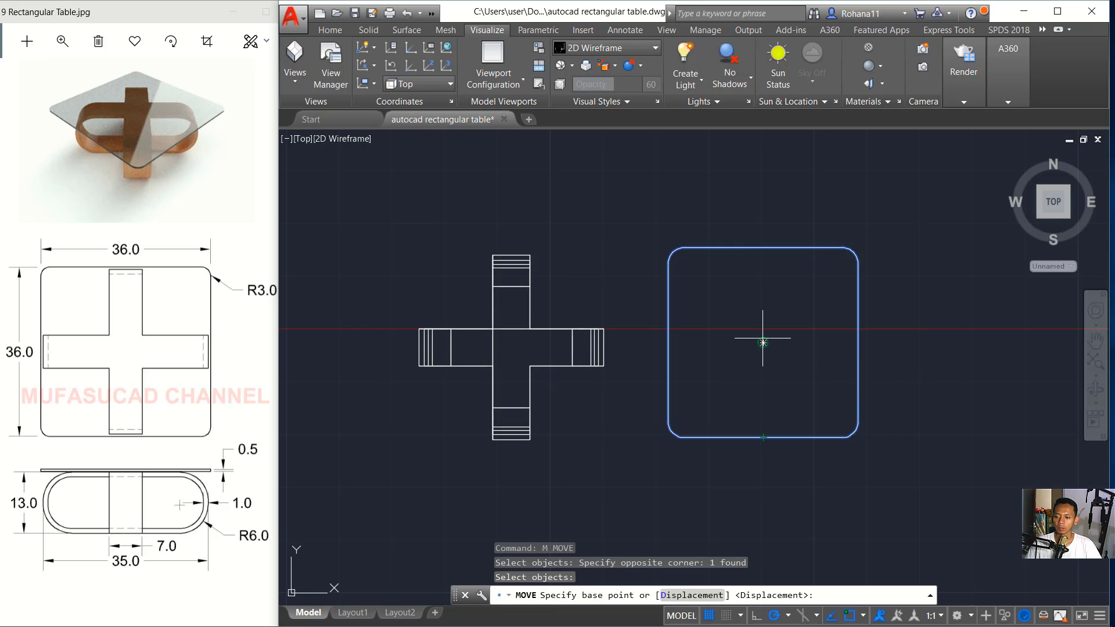
click(763, 343)
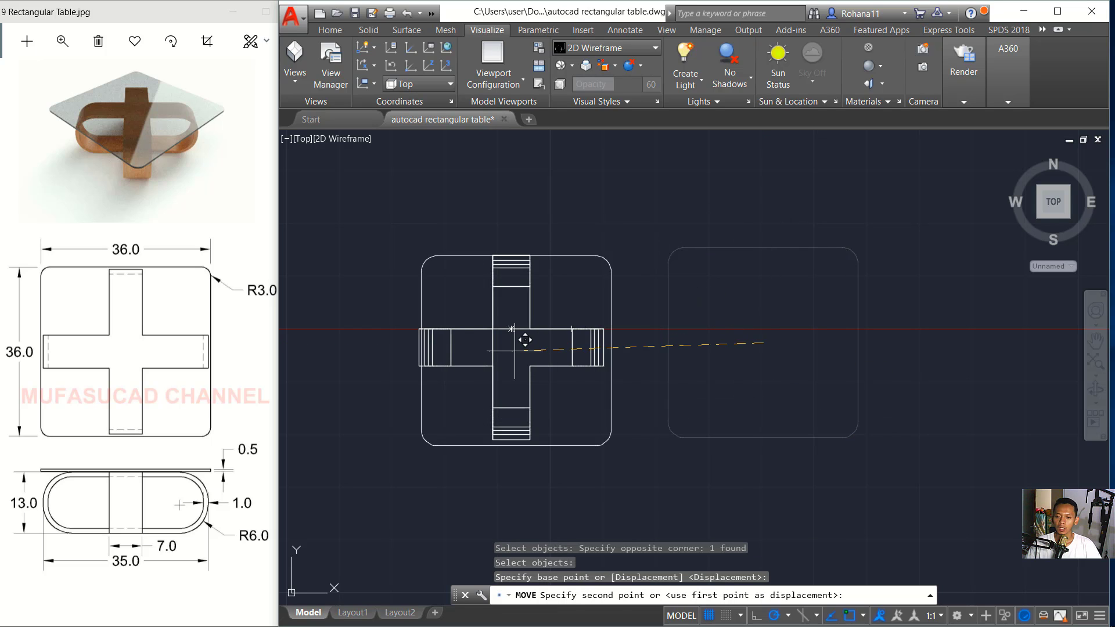
scroll(521, 343, up, 2)
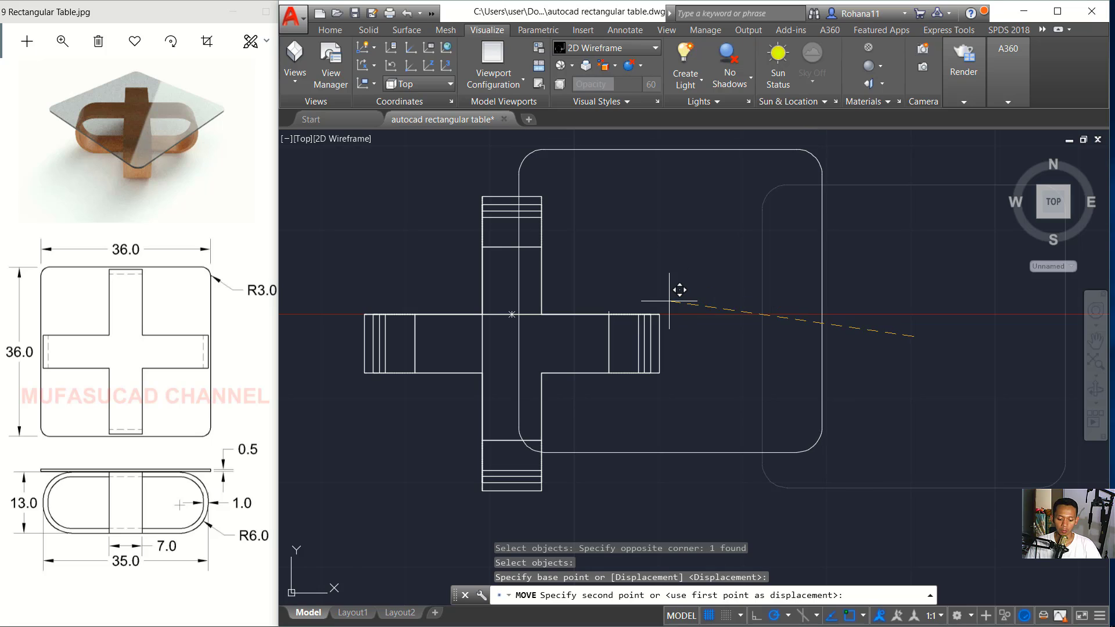
text(m2p)
key(Return)
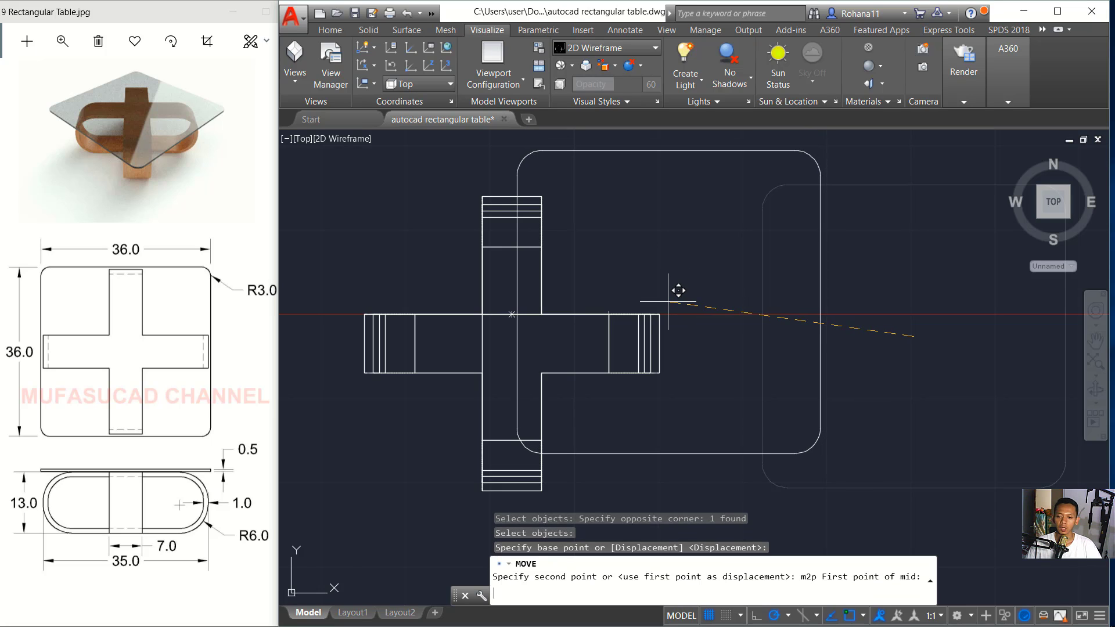
click(541, 373)
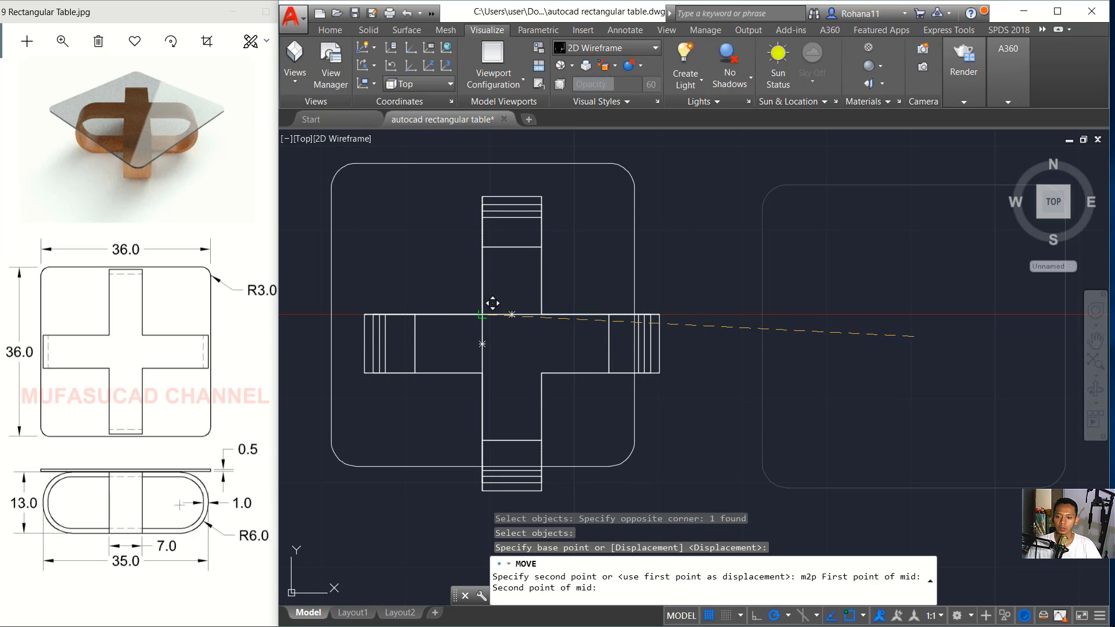
scroll(492, 303, up, 2)
scroll(686, 321, down, 3)
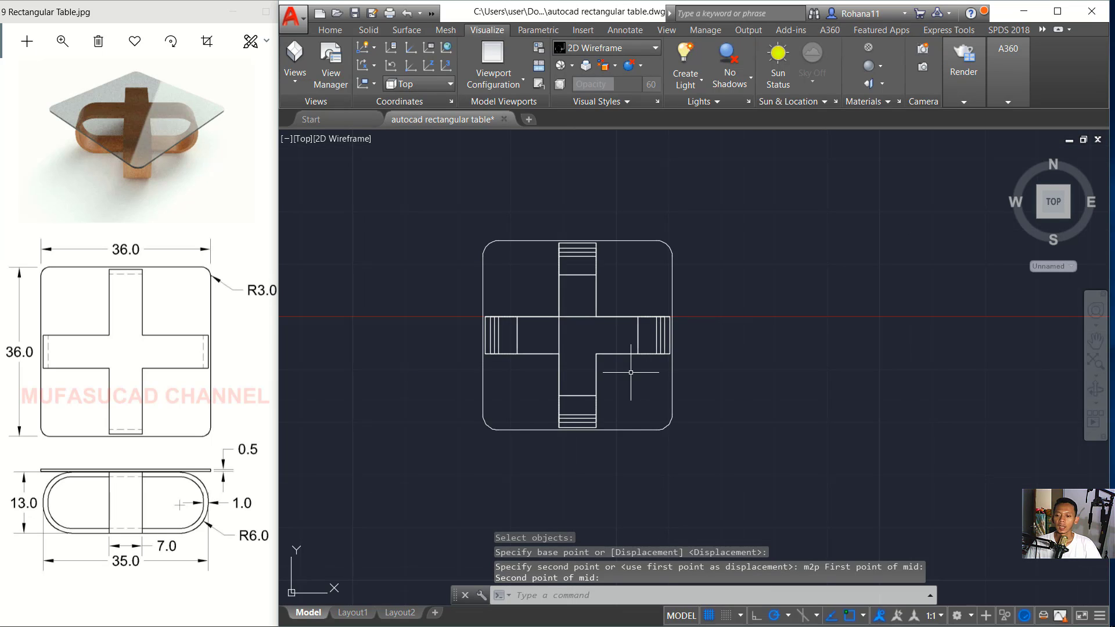
mouse_move(631, 372)
shift+middle_down()
mouse_move(658, 325)
mouse_move(719, 336)
mouse_move(764, 304)
shift+middle_up()
scroll(719, 336, down, 3)
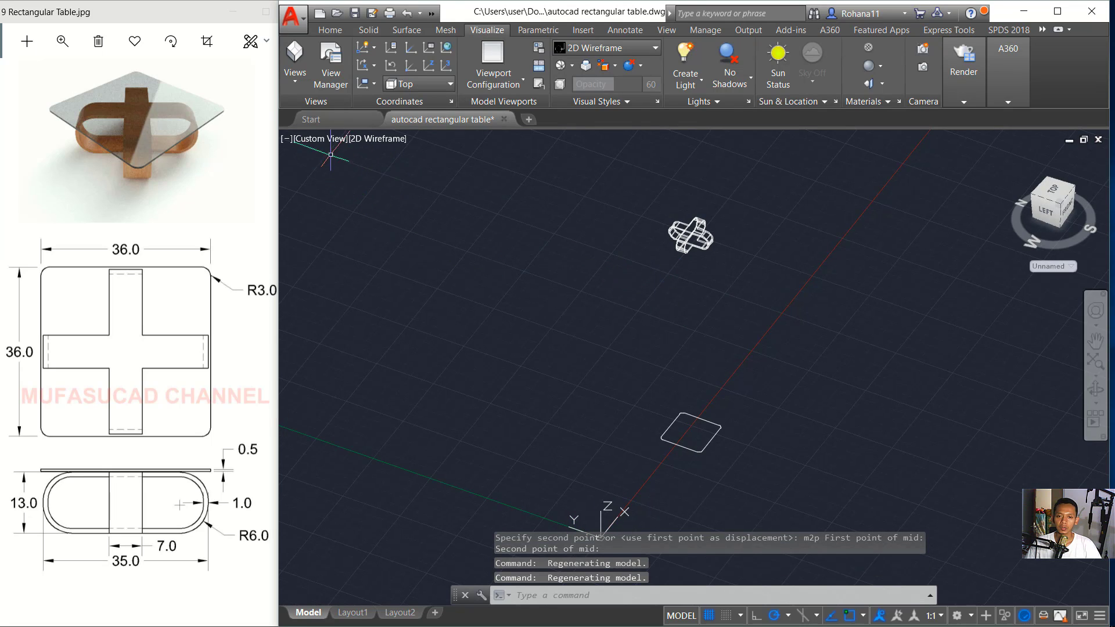
In the Left view, move the tabletop outline up above the base profile
click(327, 140)
click(342, 201)
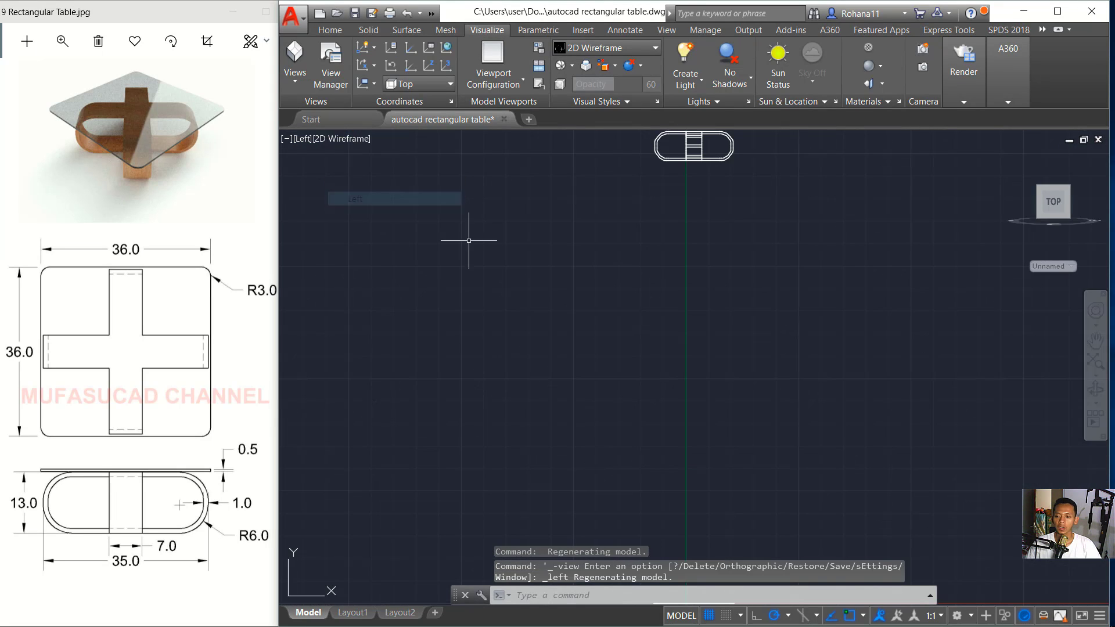
text(m)
key(Return)
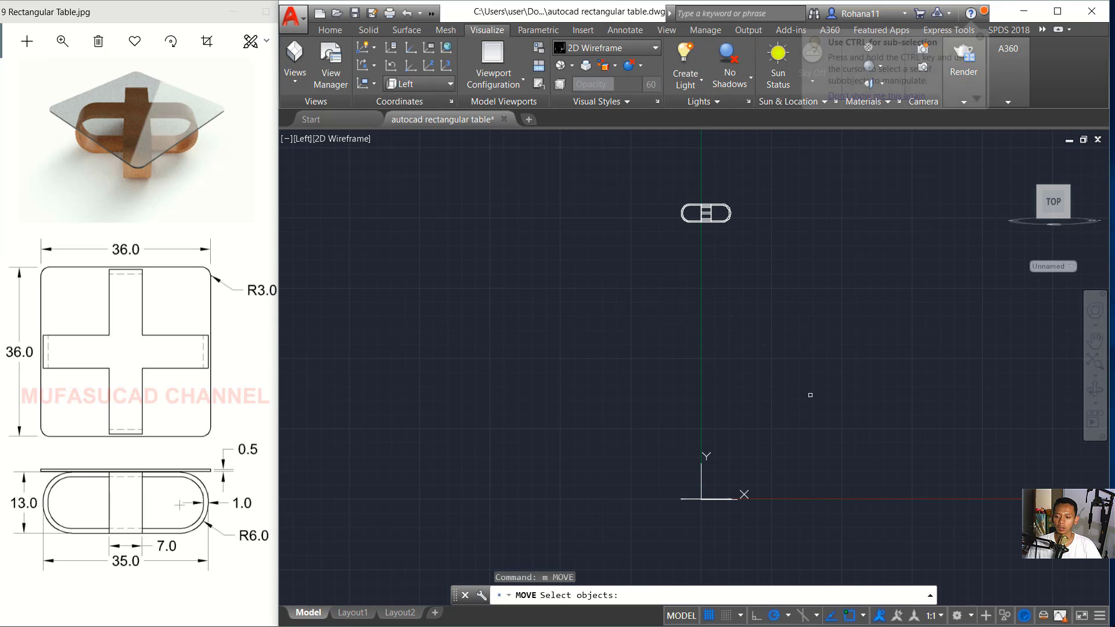
click(810, 396)
click(692, 526)
key(Return)
click(830, 474)
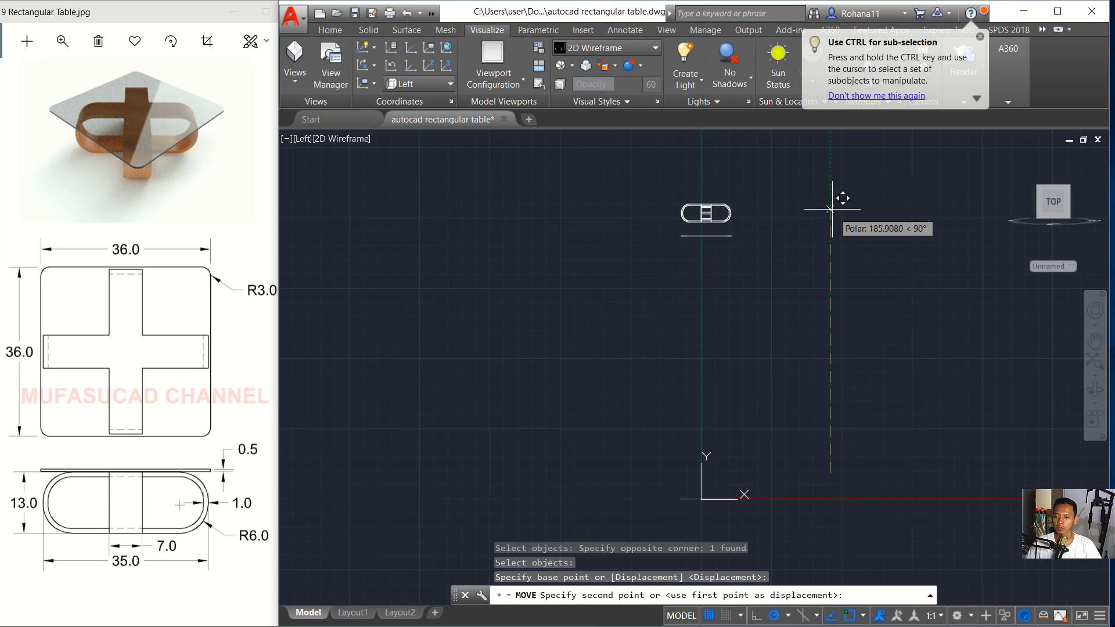
click(830, 176)
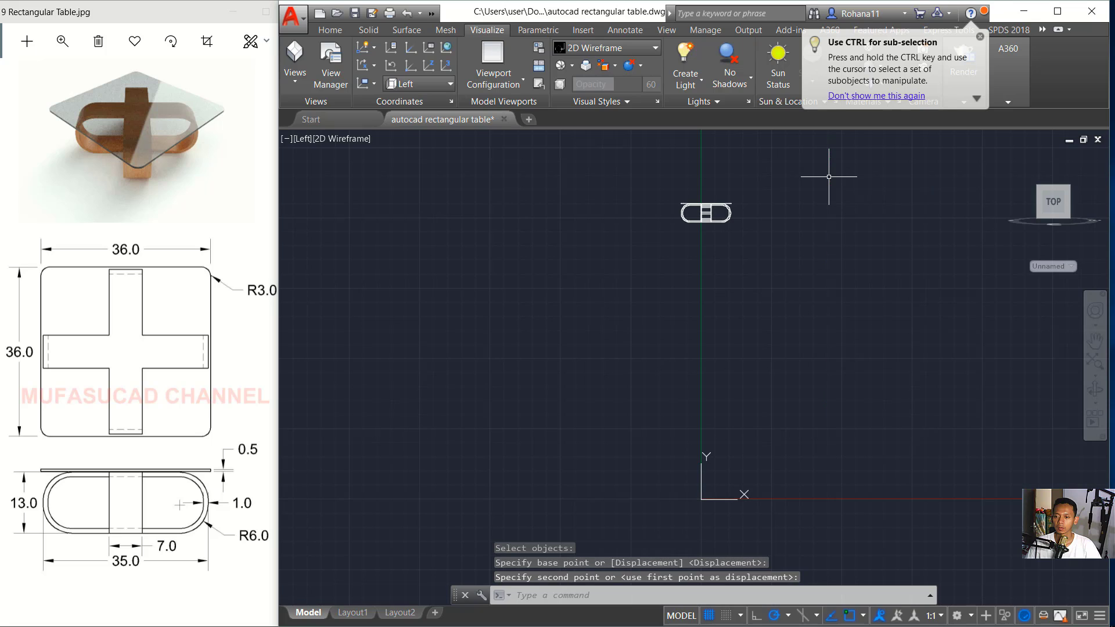
scroll(724, 187, up, 6)
scroll(729, 197, up, 4)
scroll(729, 198, down, 2)
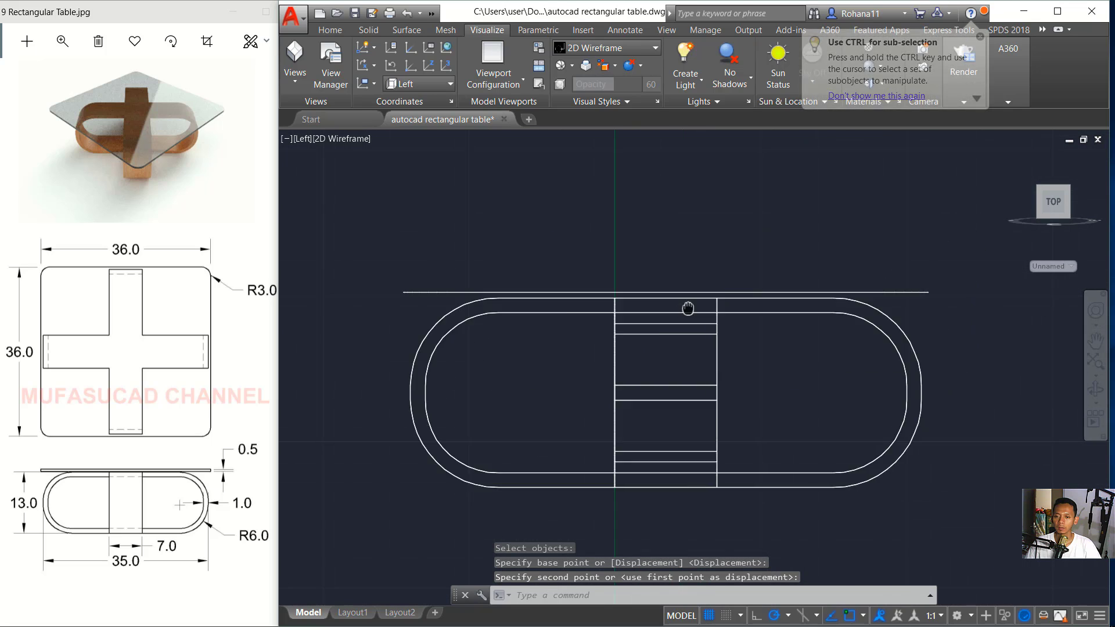
scroll(398, 299, up, 5)
scroll(652, 304, up, 2)
Move the tabletop line down so it rests on the top of the base
text(m)
key(Return)
drag(400, 227, 331, 297)
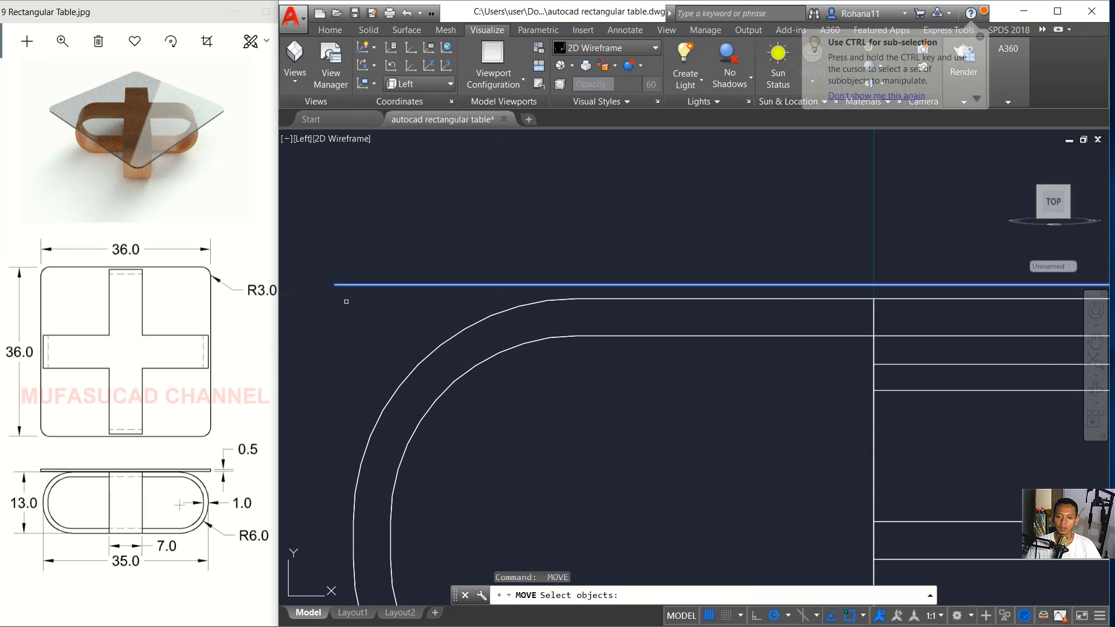
key(Return)
click(428, 219)
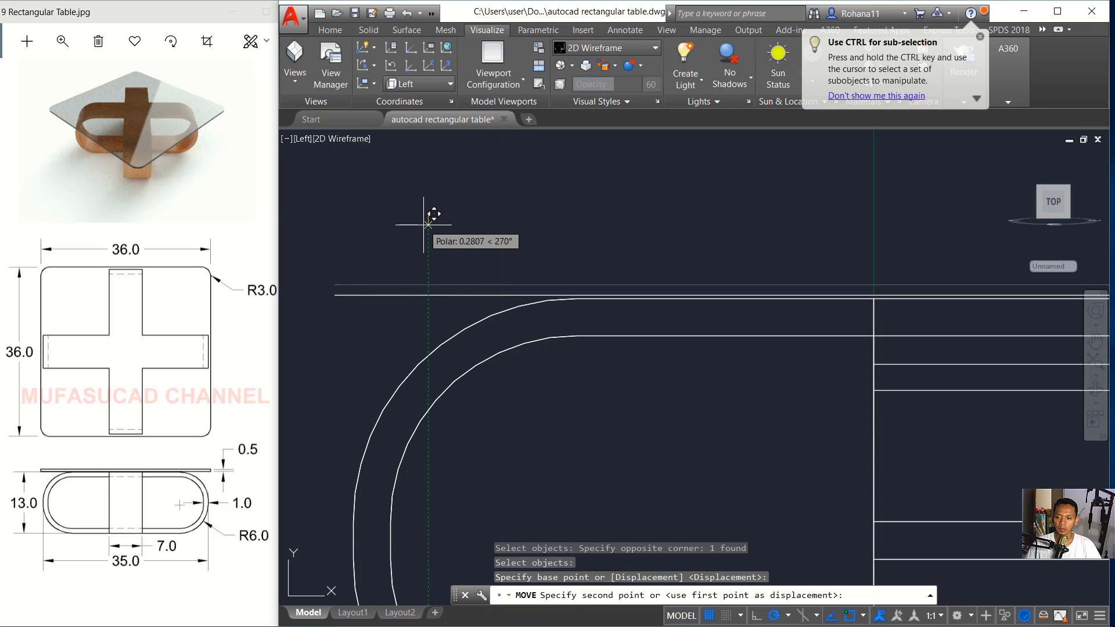
click(427, 227)
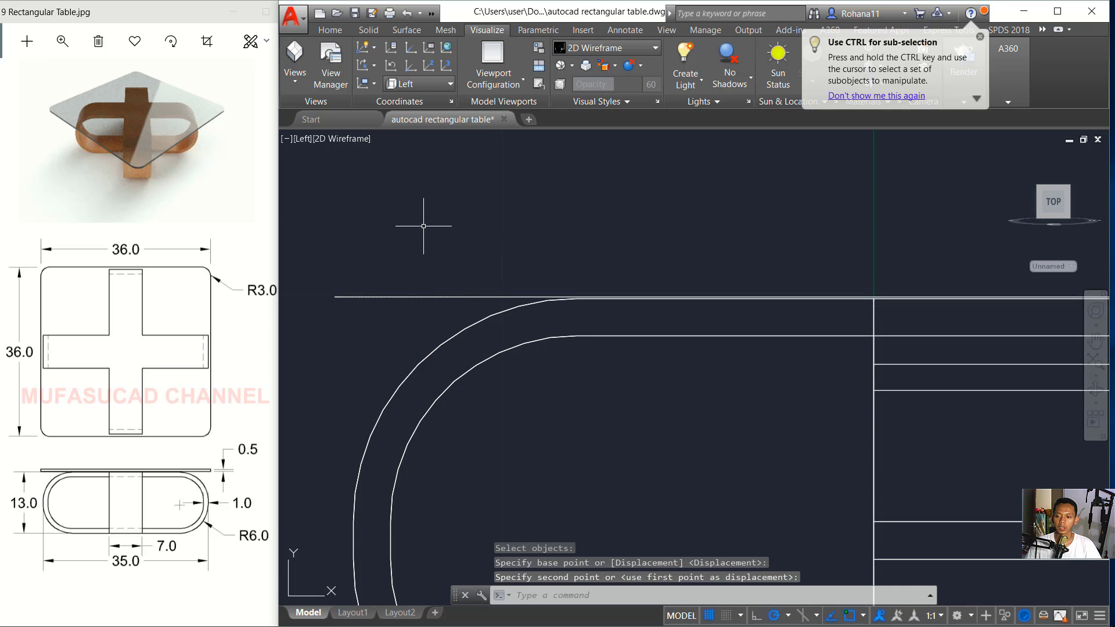
scroll(647, 257, down, 3)
scroll(627, 282, up, 2)
Extrude the tabletop profile into a 0.5-thick slab resting on the base
text(ex)
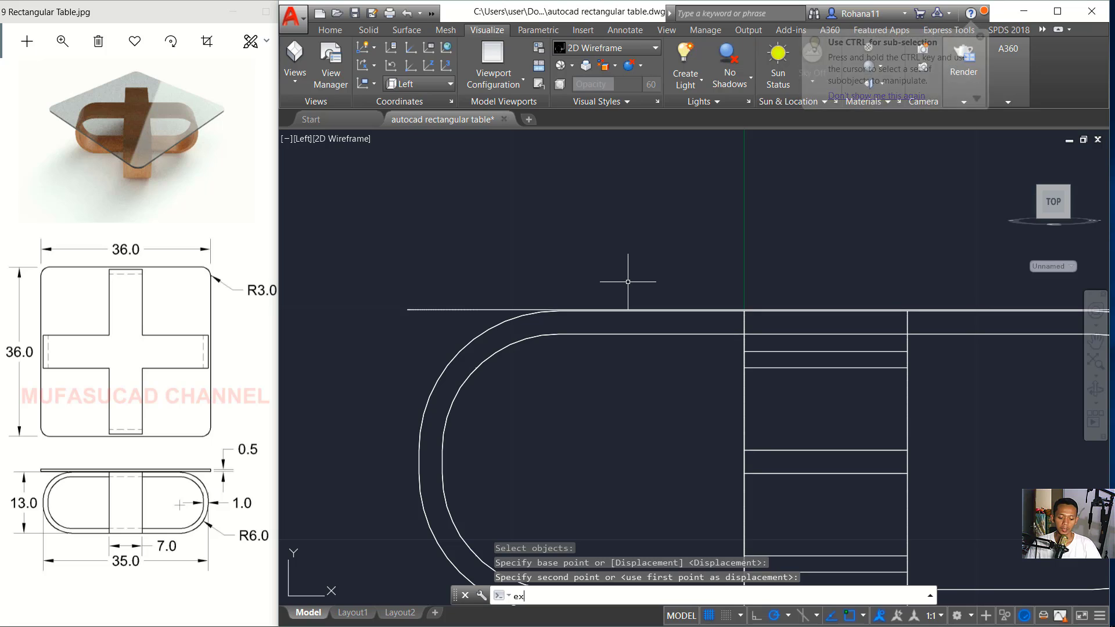
text(t)
key(Return)
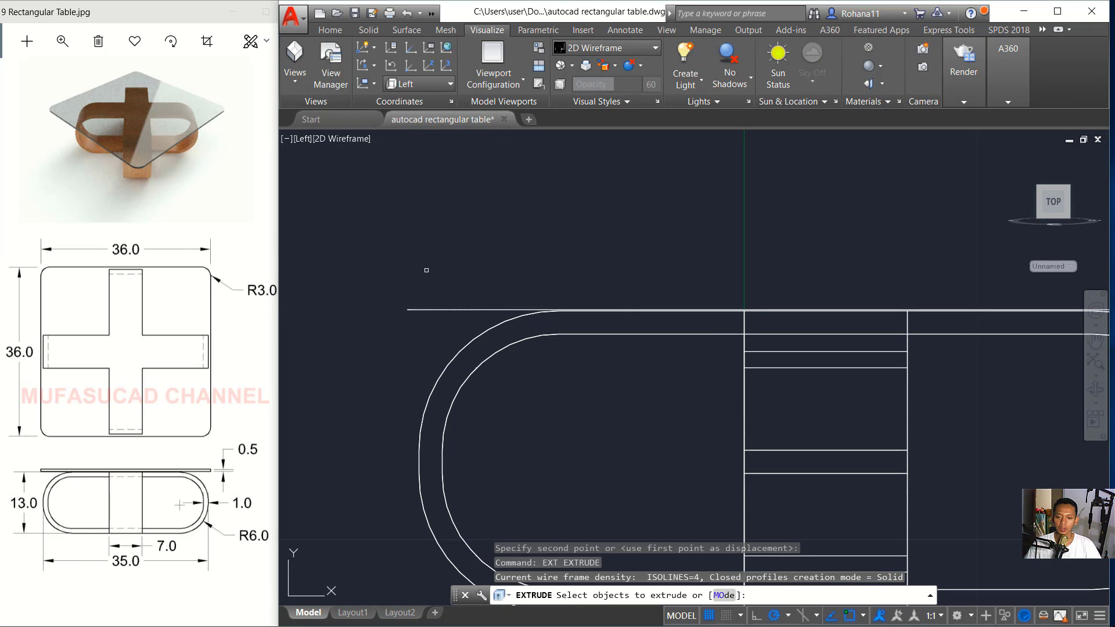
click(437, 272)
click(391, 328)
key(Return)
text(0.5)
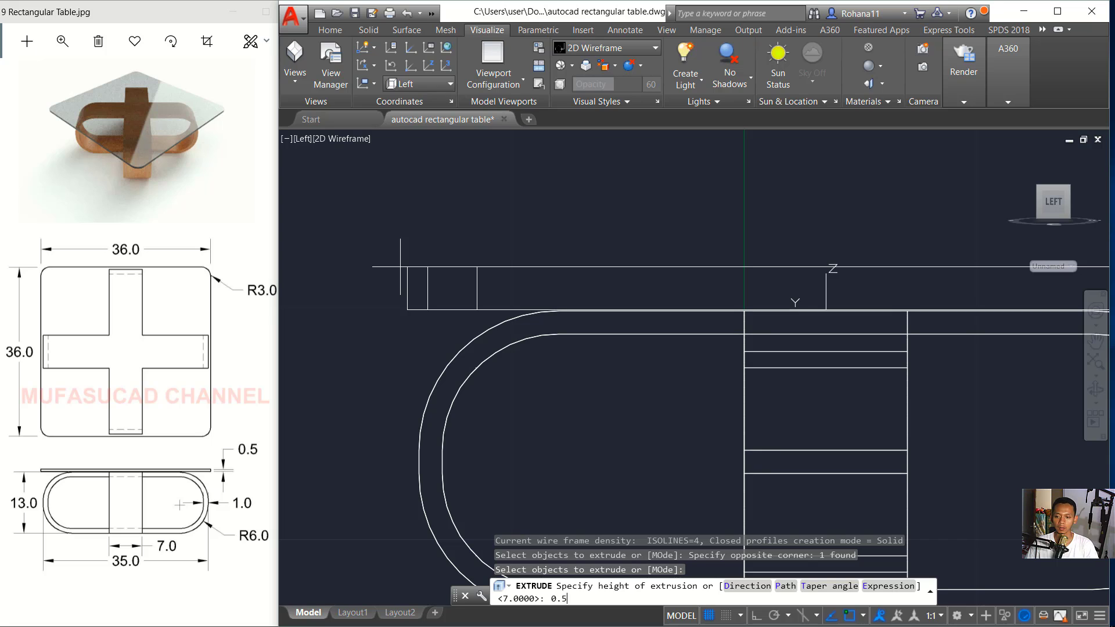
key(Return)
middle_click(383, 261)
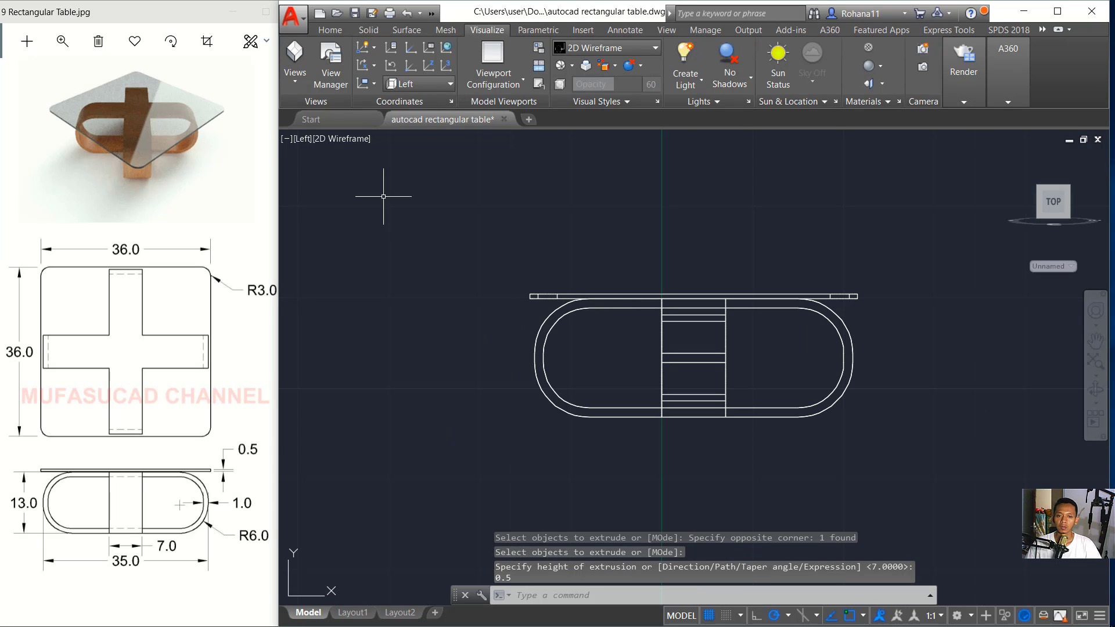
shift+middle_drag(804, 256, 735, 326)
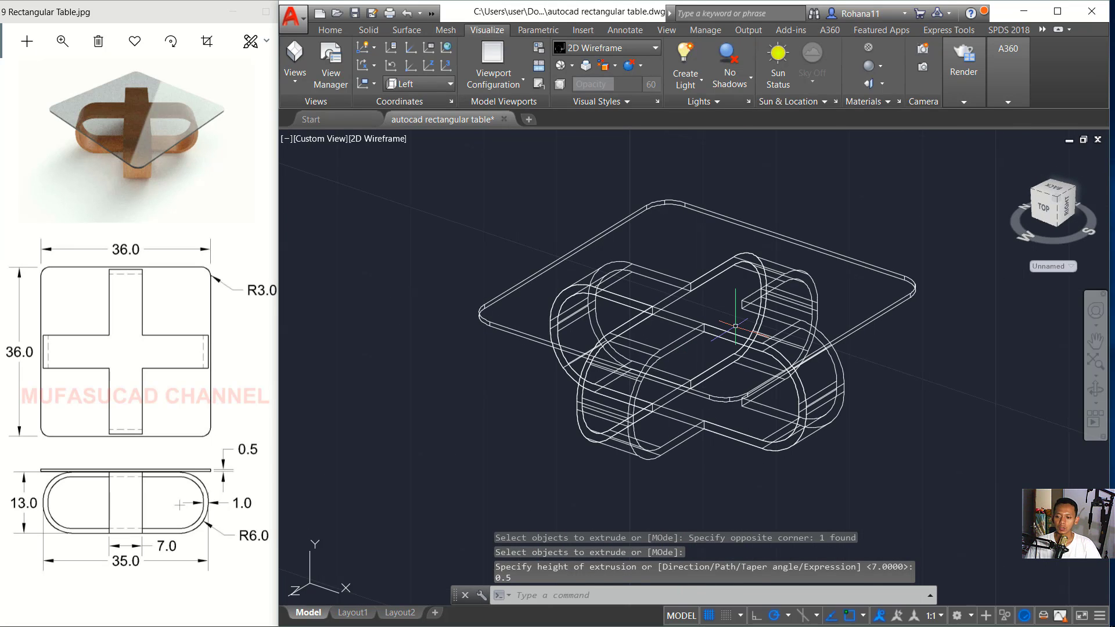
Move all six table parts from a base point beneath the table to origin 0,0
text(m)
key(Return)
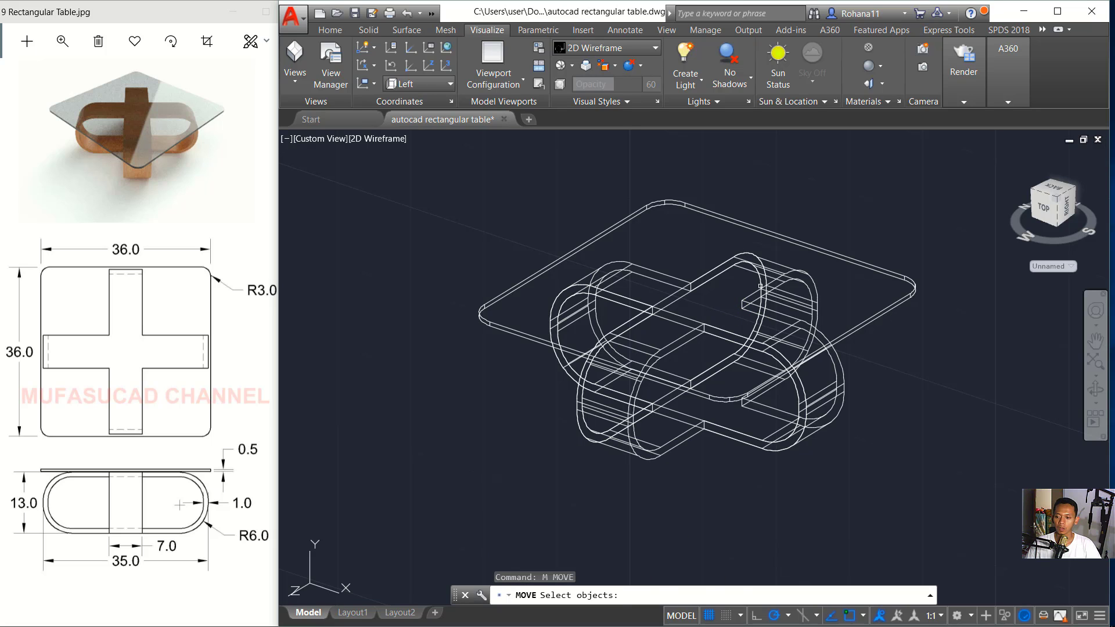
click(874, 204)
click(660, 458)
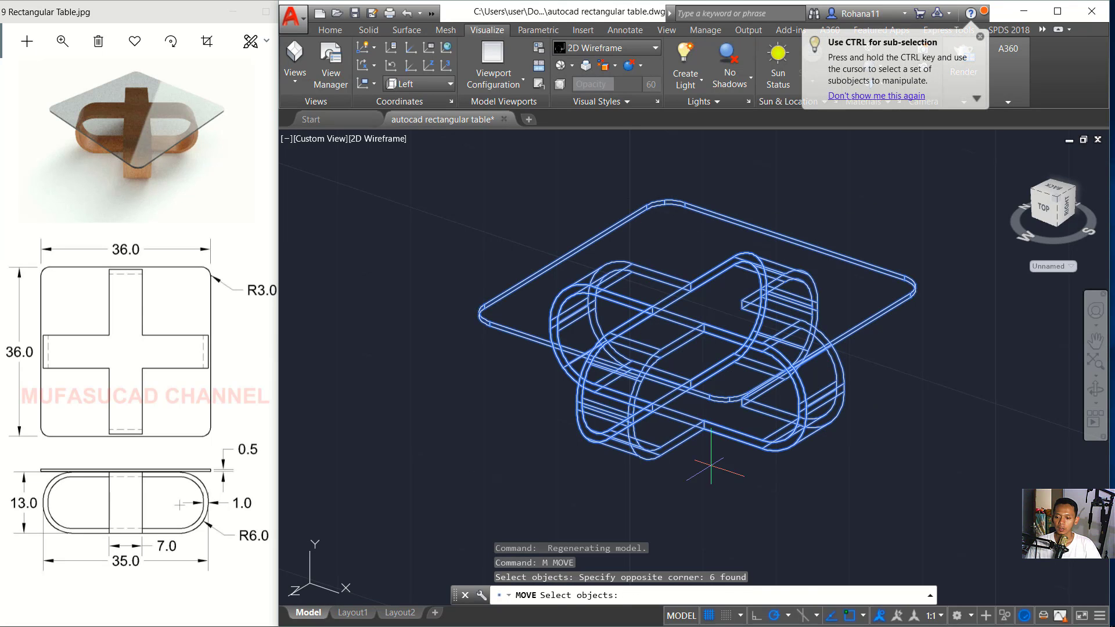
key(Return)
click(705, 430)
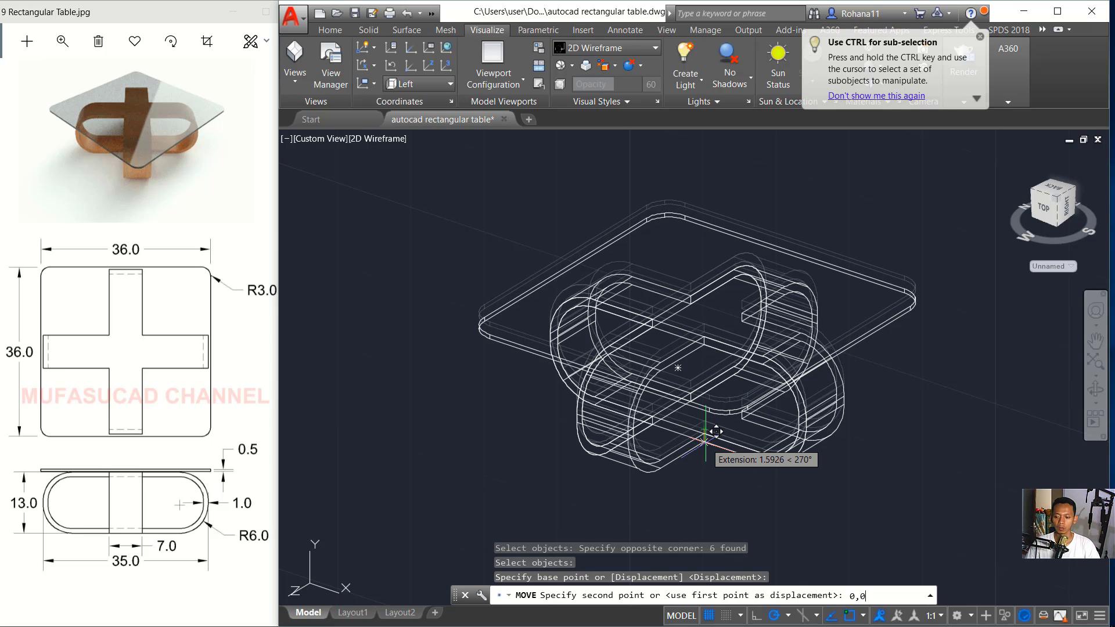
key(Return)
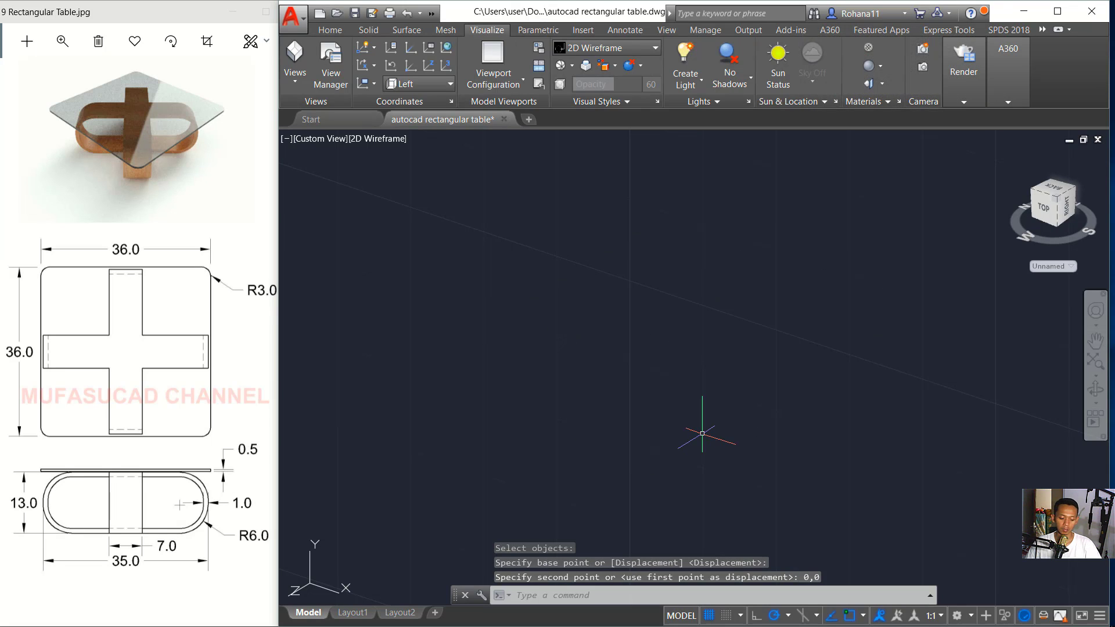
Zoom to extents so the whole table fits in the viewport
text(z)
key(Return)
text(e)
key(Return)
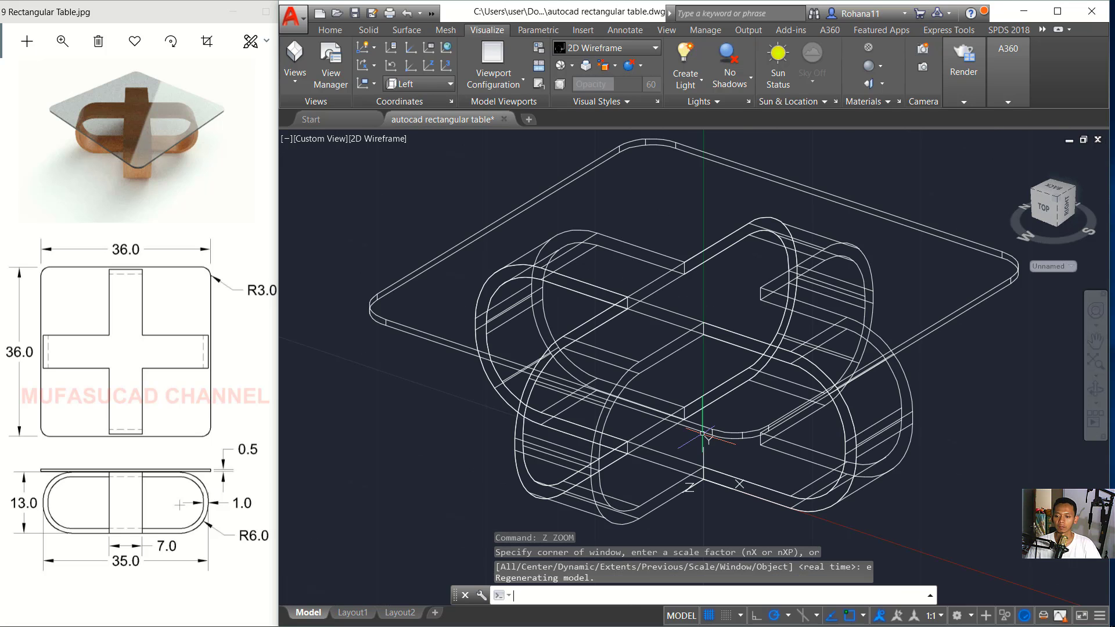
scroll(703, 434, down, 2)
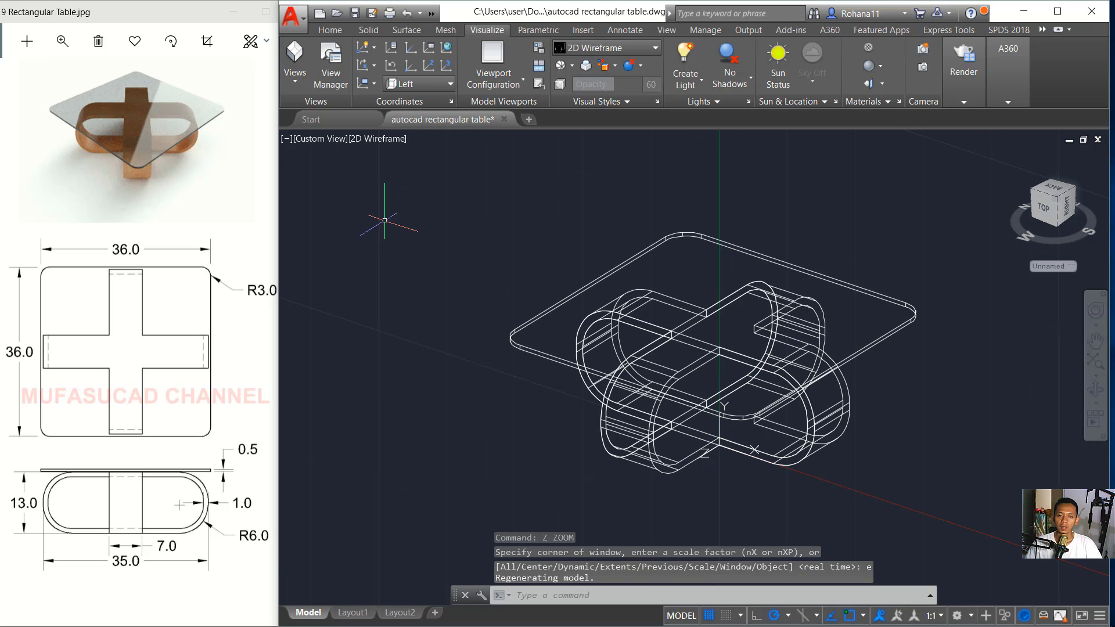
click(315, 139)
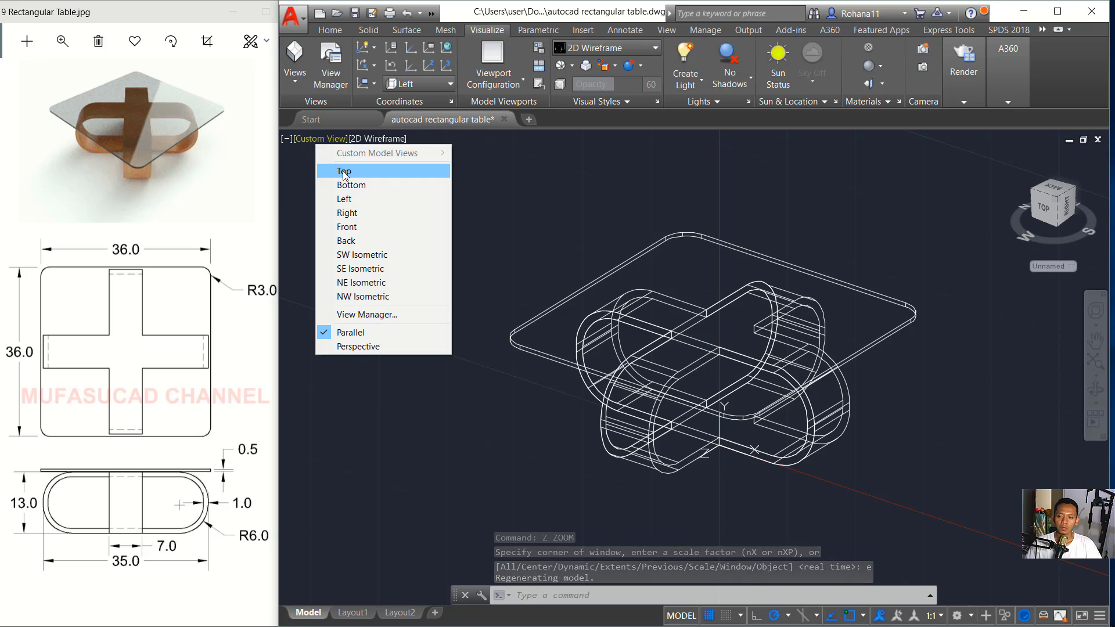
In Top view, draw a planar surface from two corners spanning around the table
click(343, 172)
scroll(641, 298, down, 3)
scroll(658, 336, up, 1)
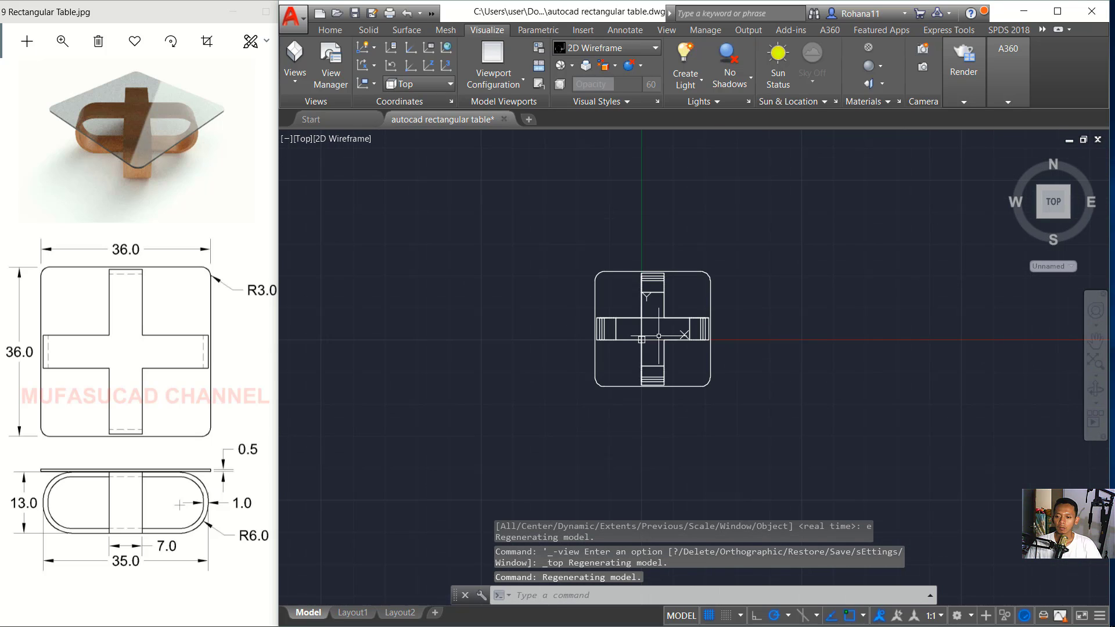
text(pan)
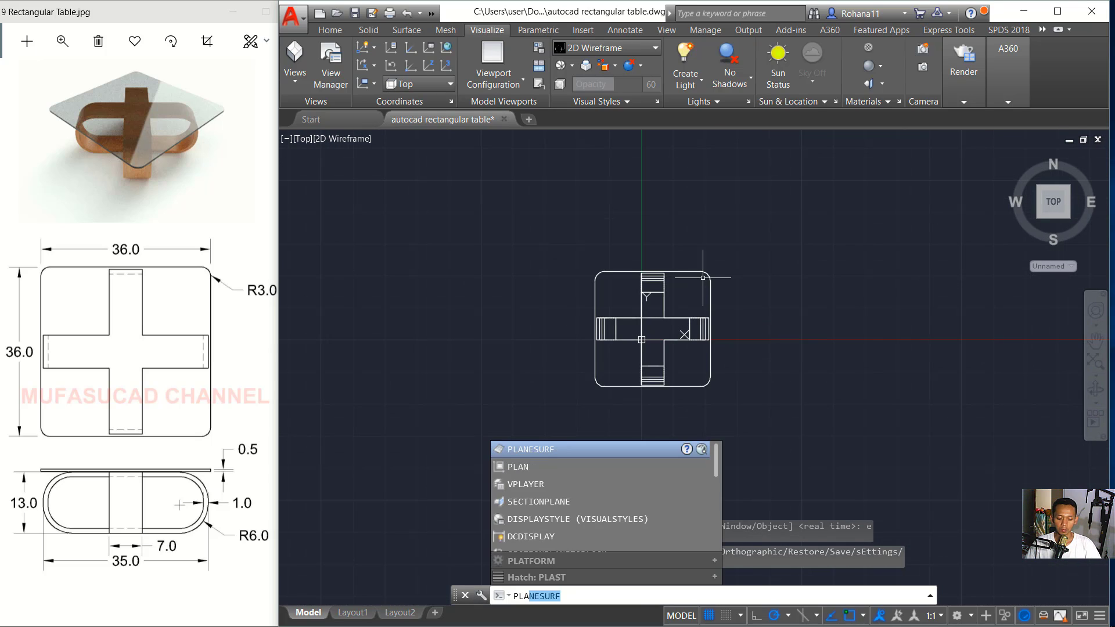
text(se)
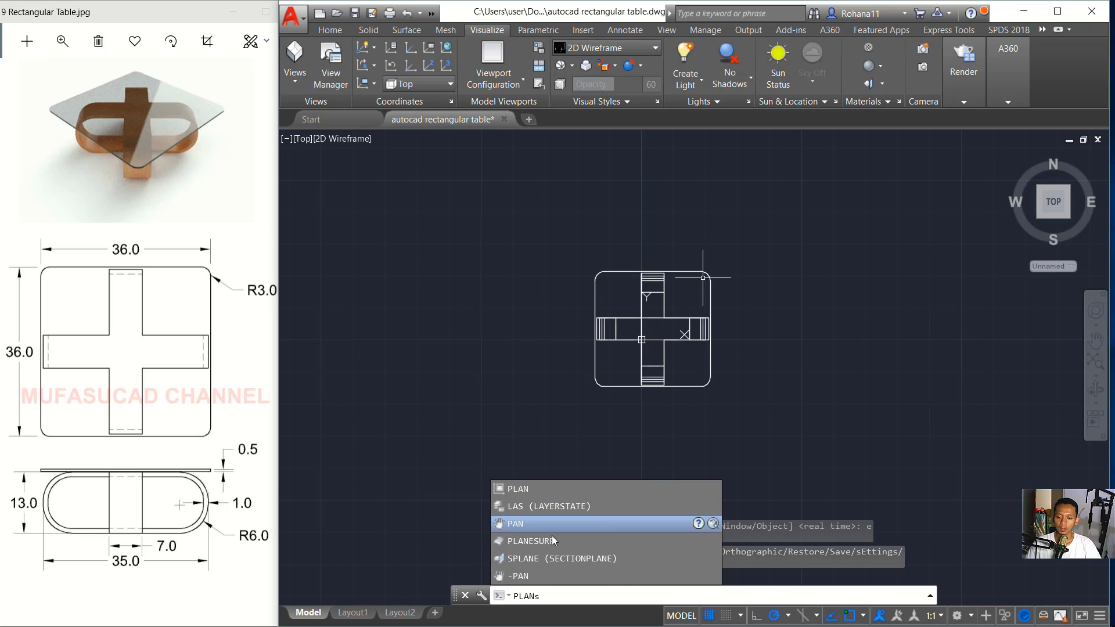
click(552, 548)
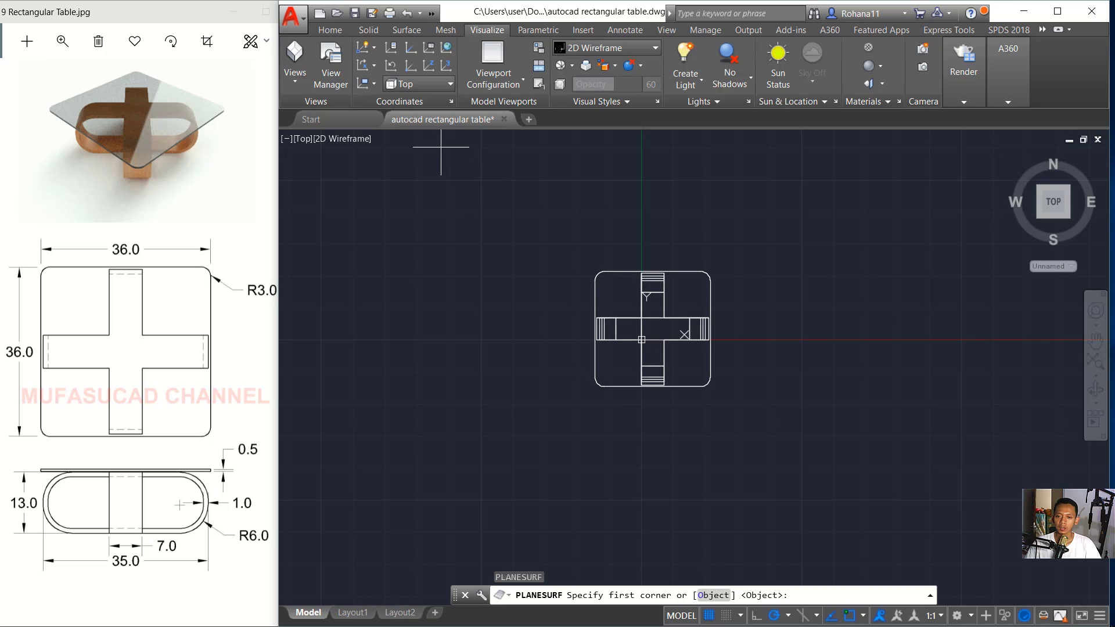
scroll(500, 215, down, 1)
middle_drag(500, 216, 521, 265)
click(463, 197)
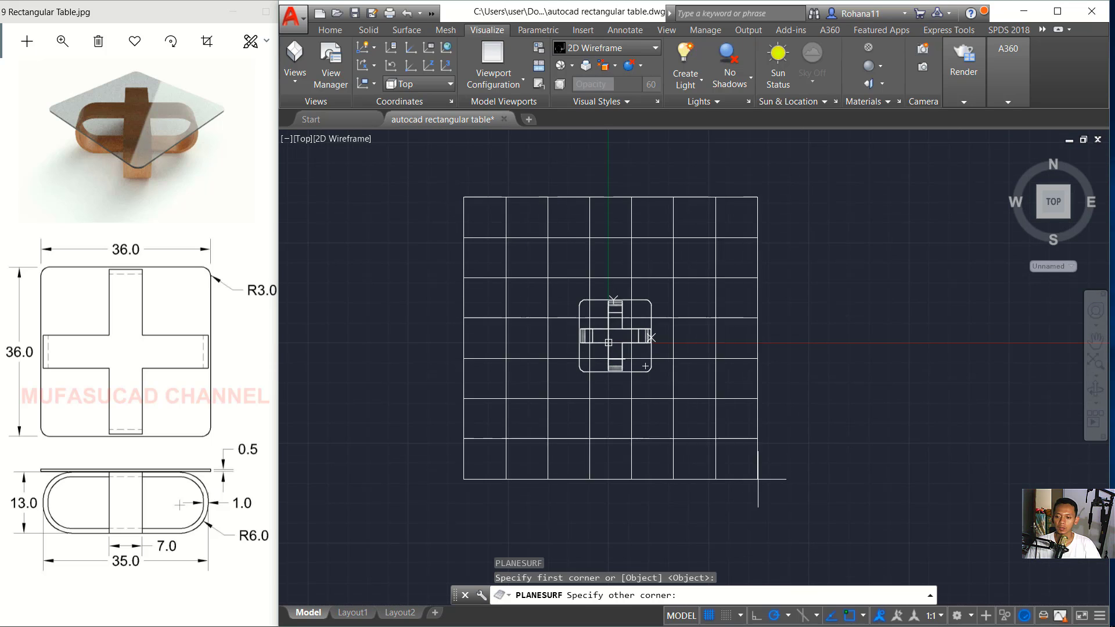
click(763, 454)
Create a camera below-left of the table aimed at it, and view through Camera1
text(ca)
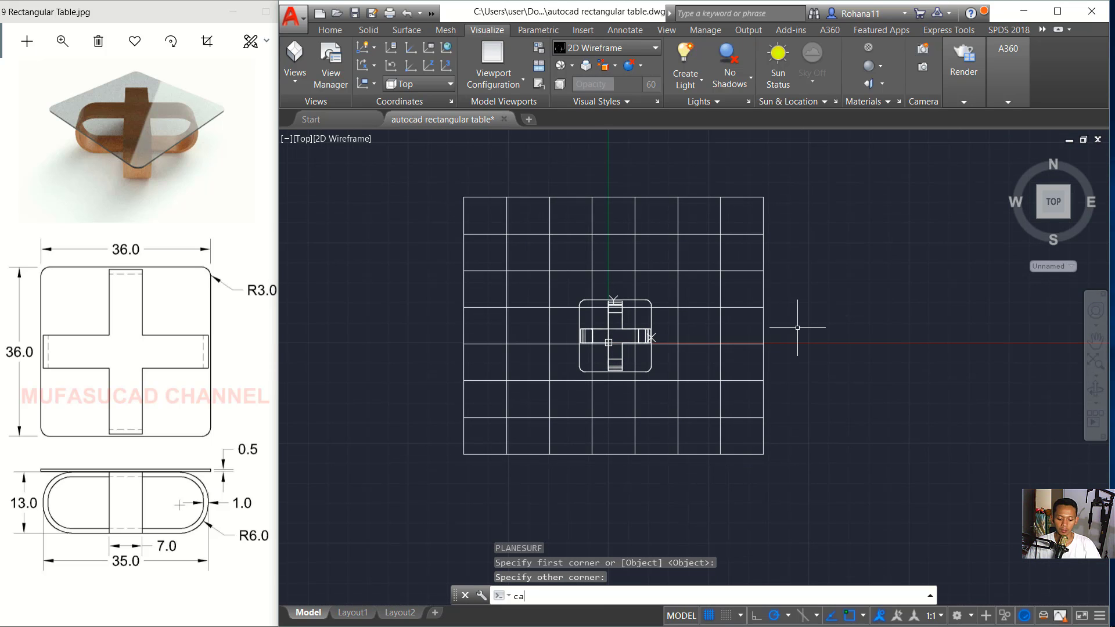
key(Return)
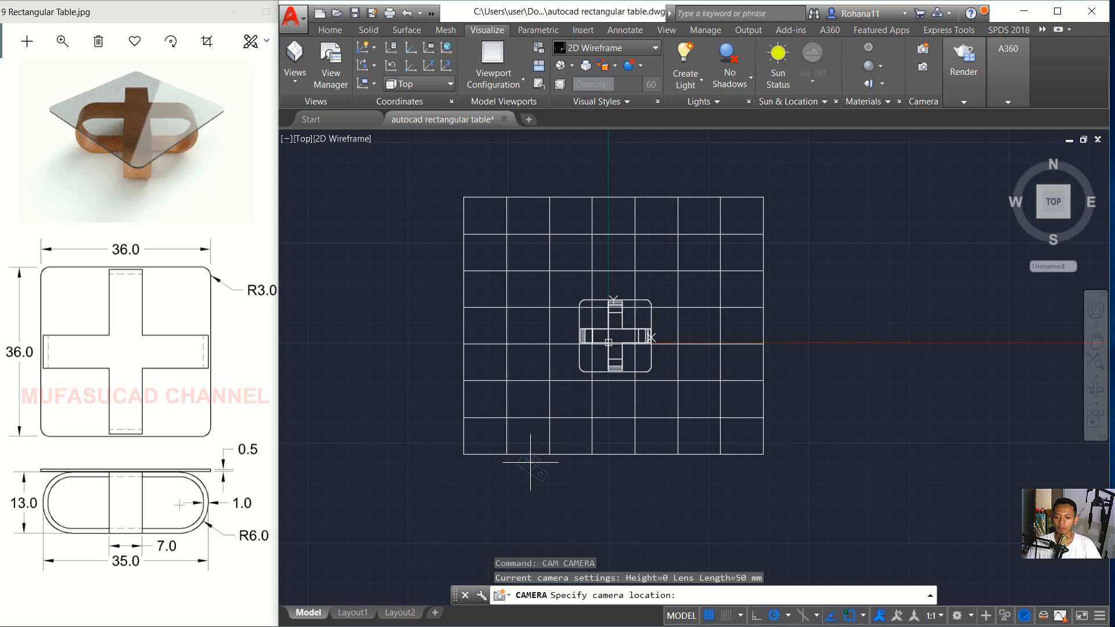
click(509, 479)
click(665, 256)
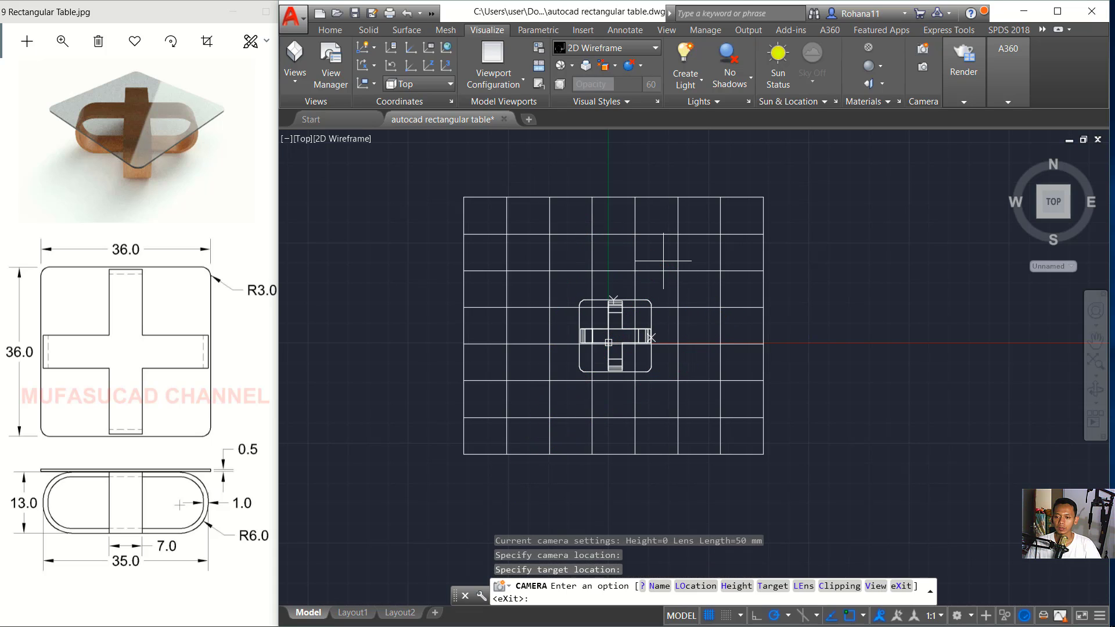
key(Return)
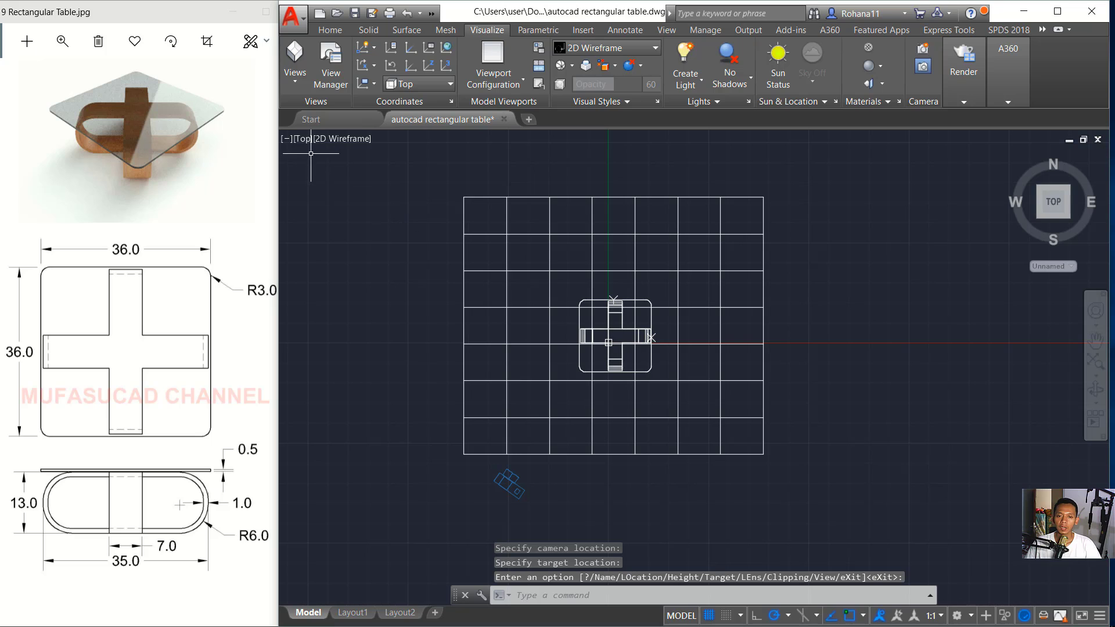
click(303, 138)
mouse_move(366, 153)
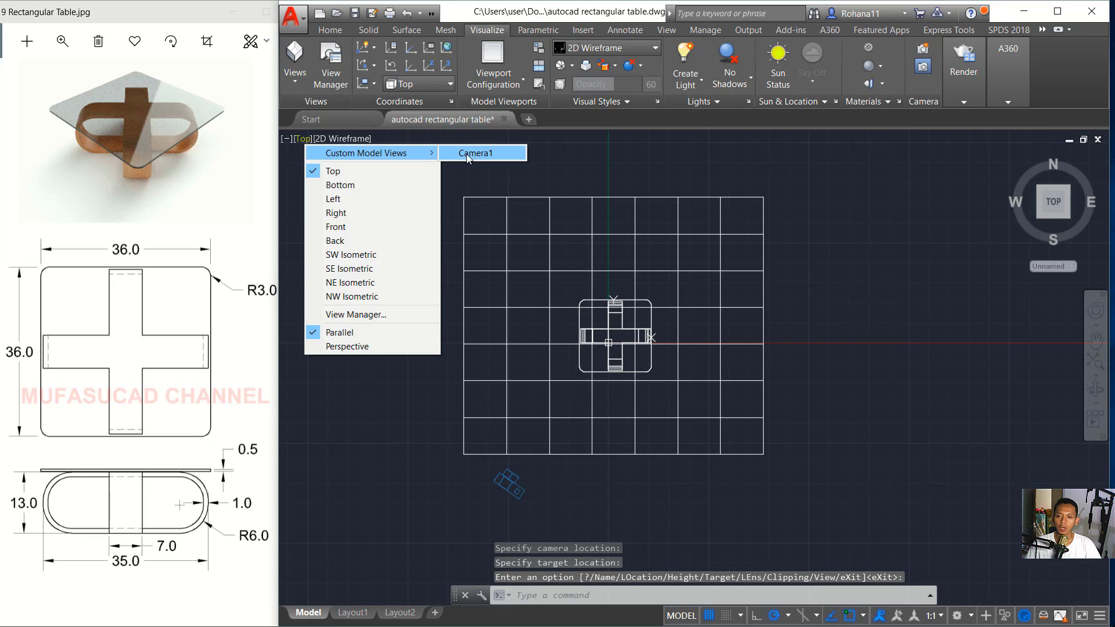
click(477, 155)
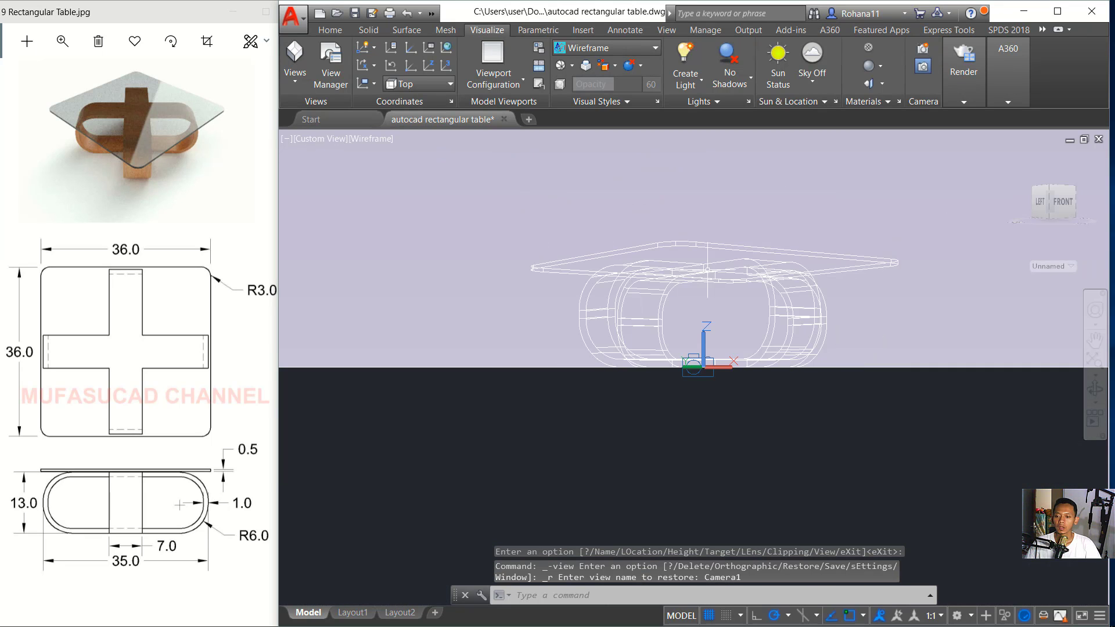
shift+middle_drag(697, 326, 710, 339)
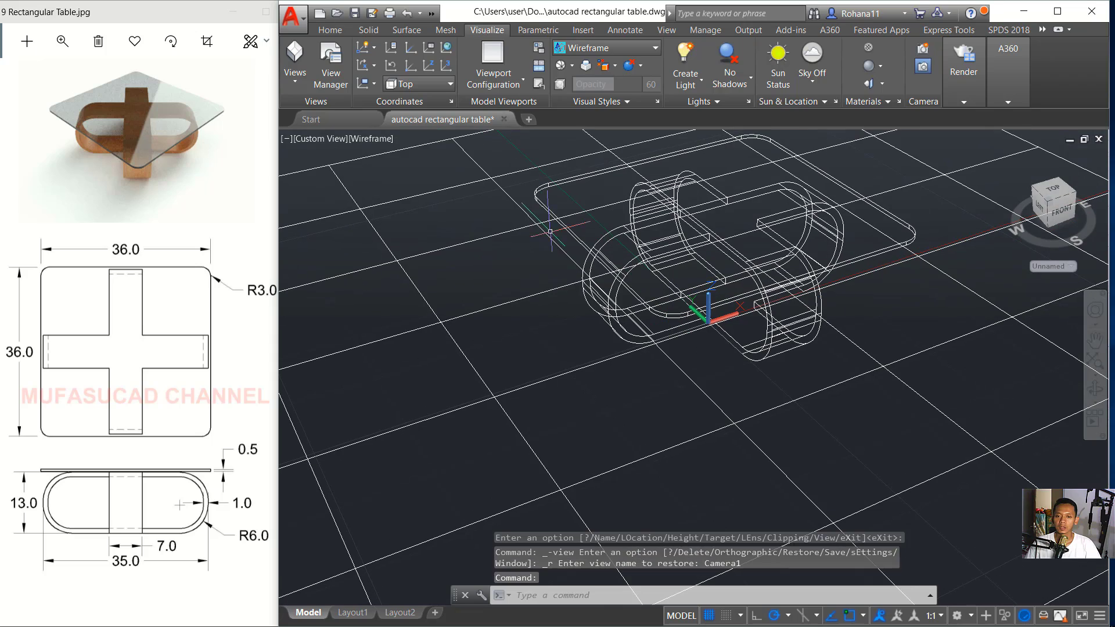
Switch to the X-Ray visual style and hide the grid with F7
click(367, 141)
click(398, 297)
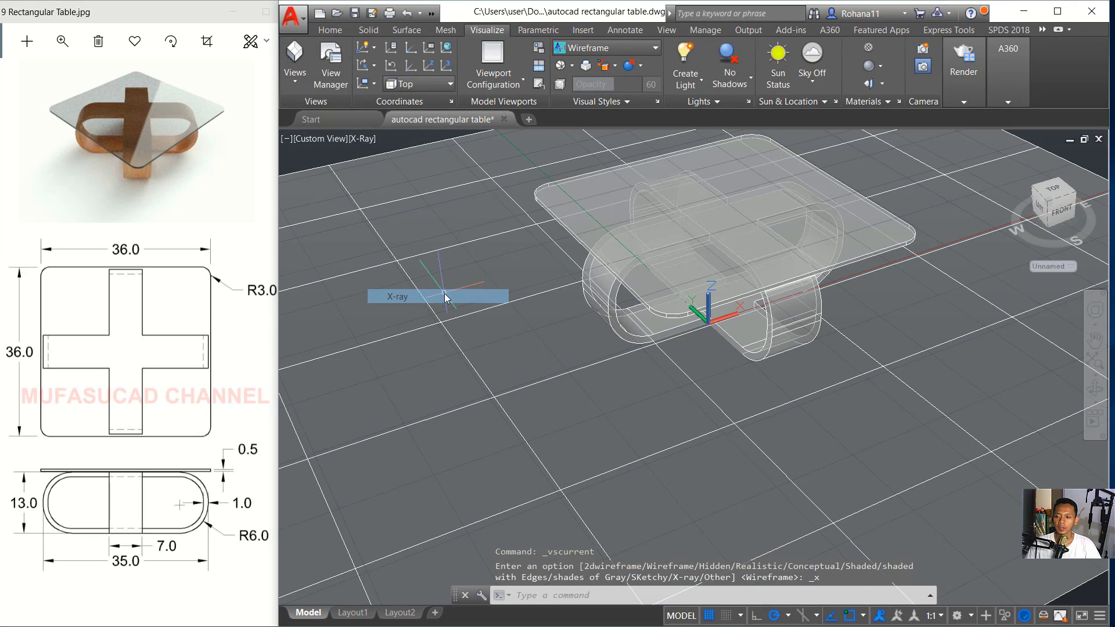
middle_drag(790, 259, 712, 344)
scroll(712, 343, up, 2)
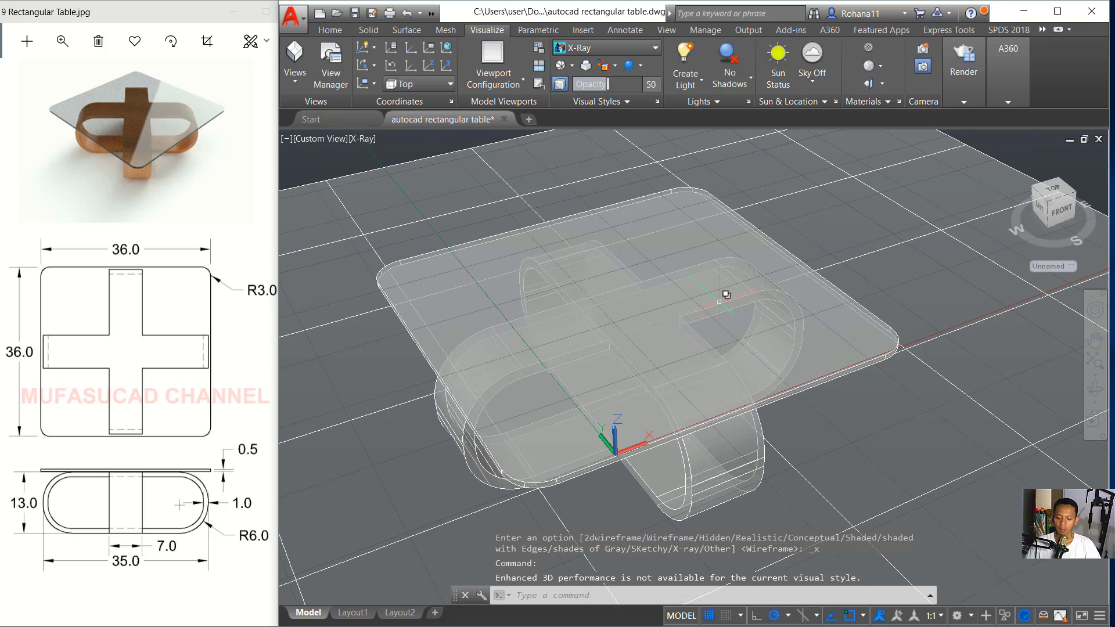
shift+middle_drag(726, 295, 742, 296)
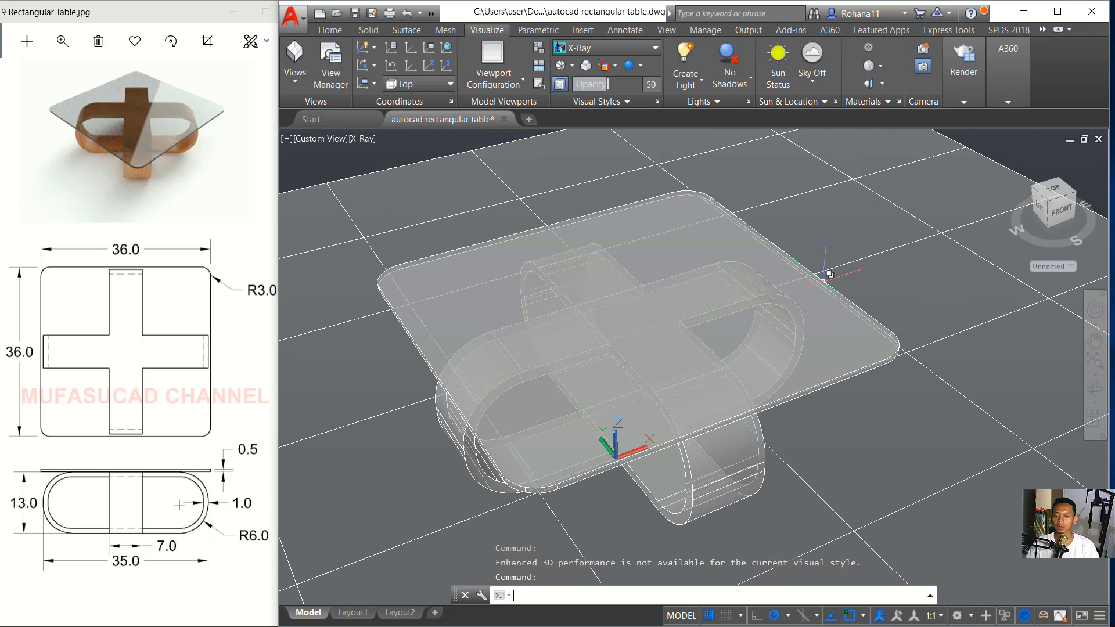
key(F7)
middle_drag(683, 324, 704, 319)
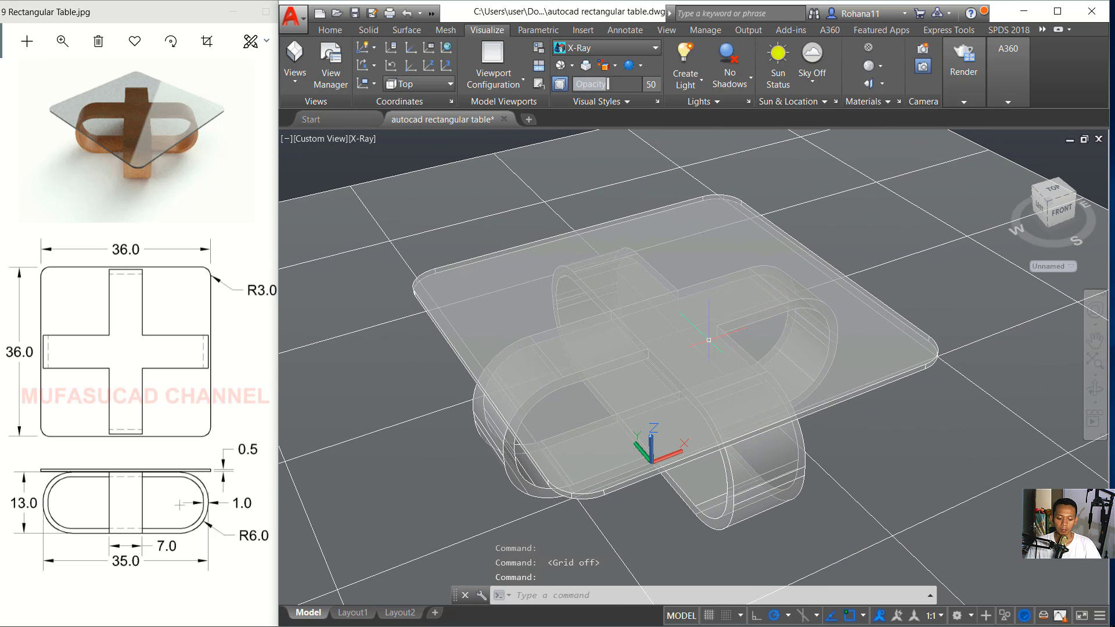
text(rmat)
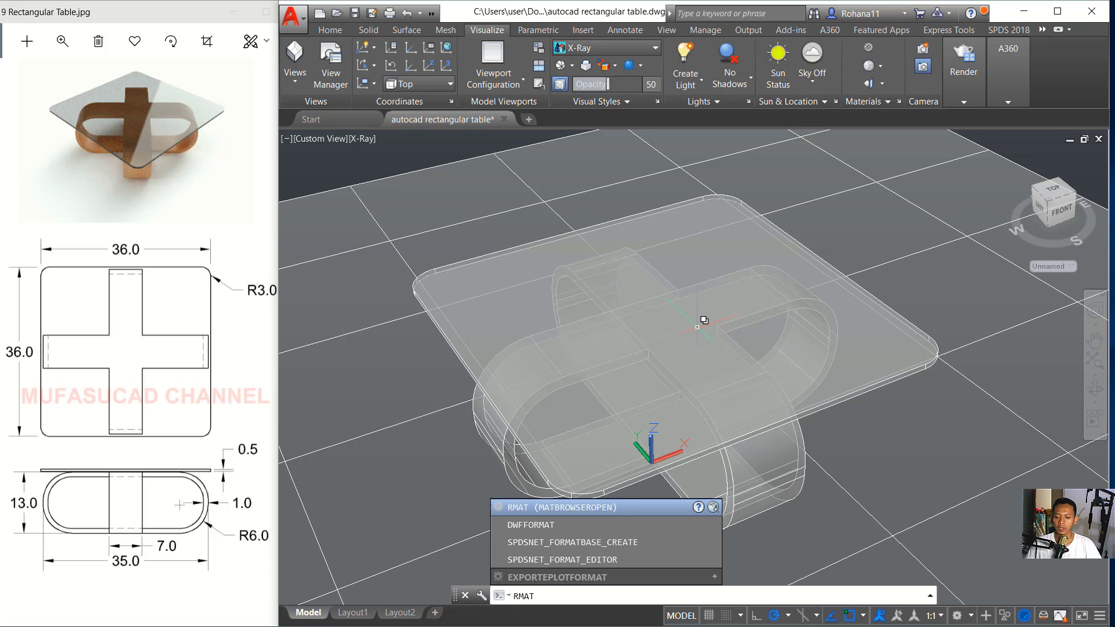
Assign the Clear glass material to the rounded tabletop
key(Return)
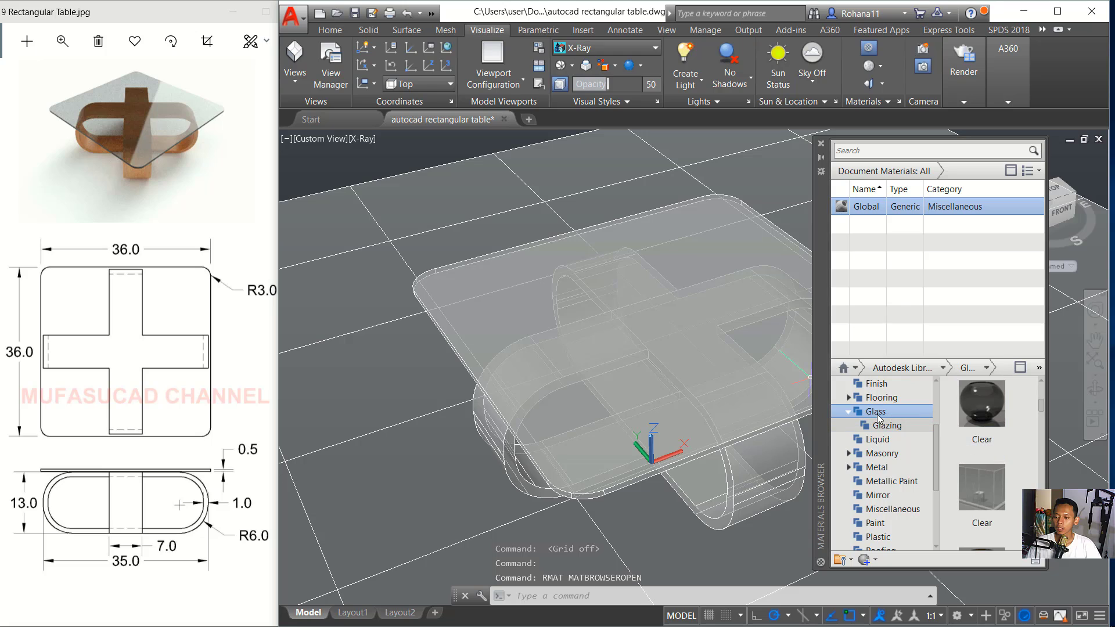
drag(793, 401, 511, 293)
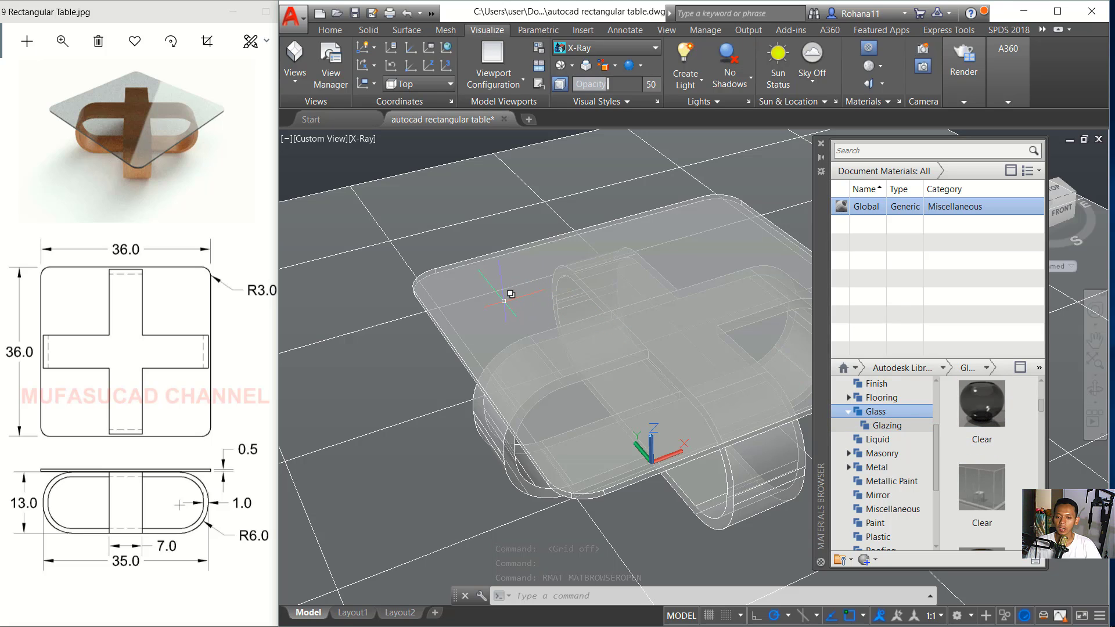
click(482, 295)
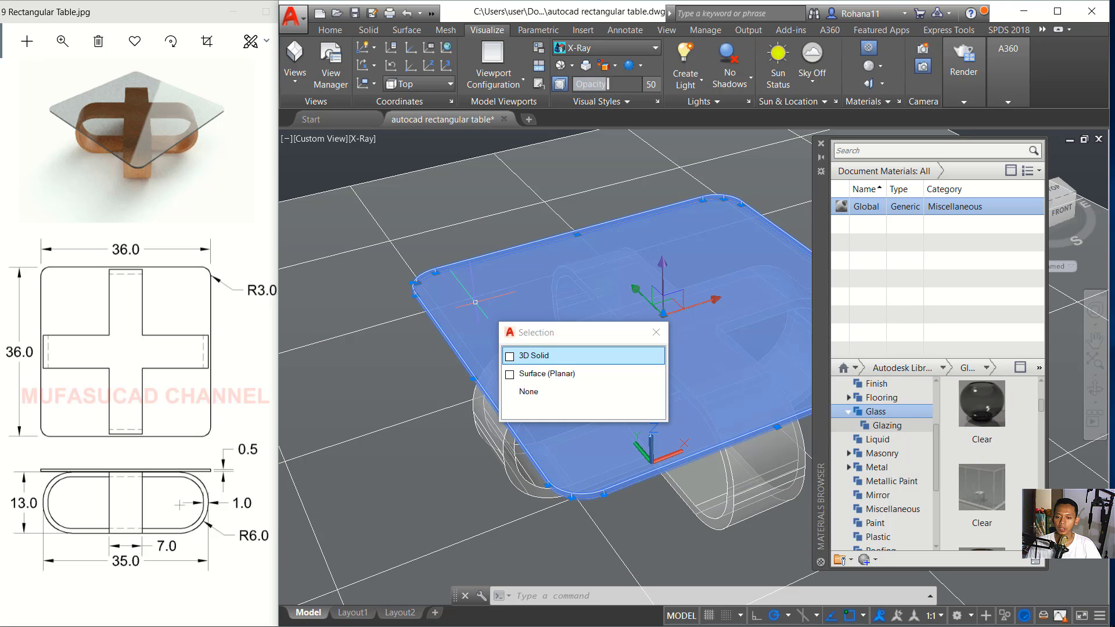
right_click(987, 401)
click(1021, 410)
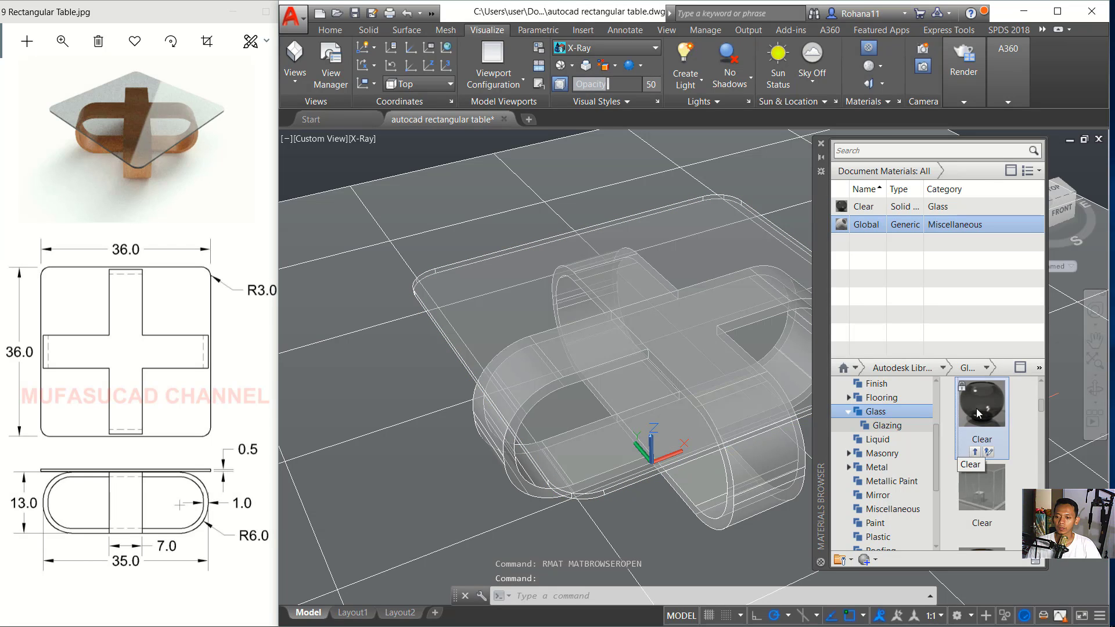
Assign the Birch wood material to the crossed base solid
shift+middle_drag(752, 383, 705, 356)
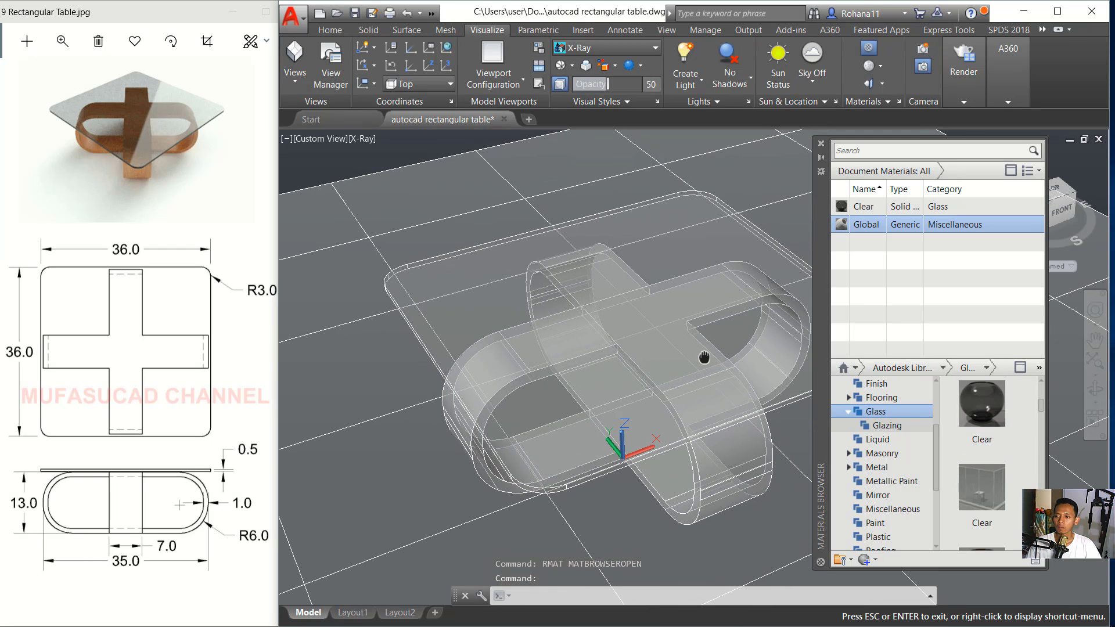
click(715, 469)
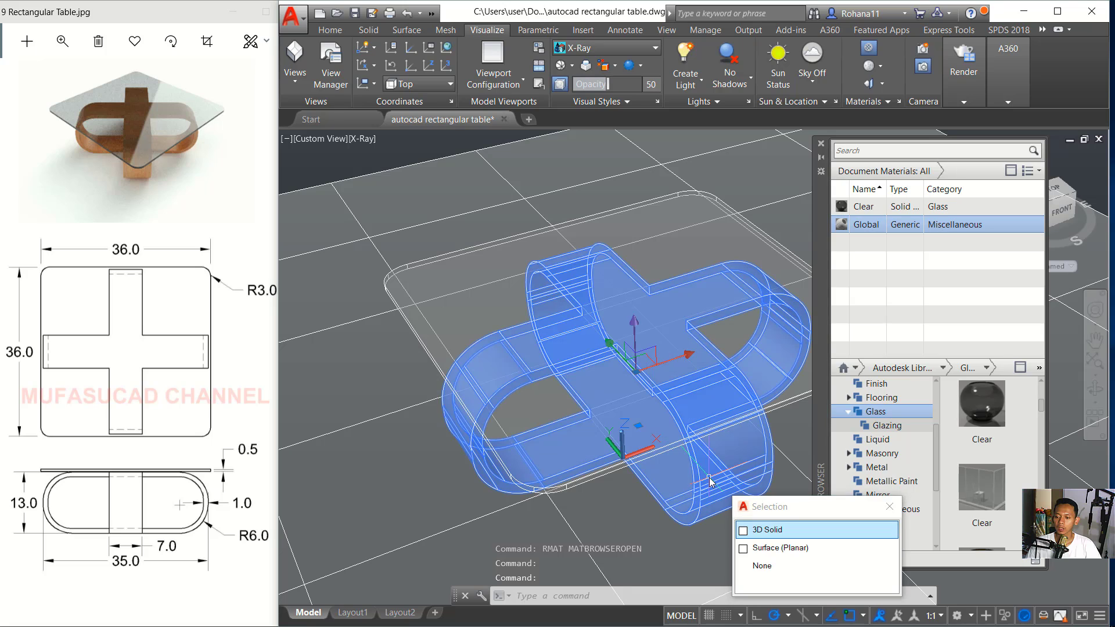
drag(938, 443, 935, 506)
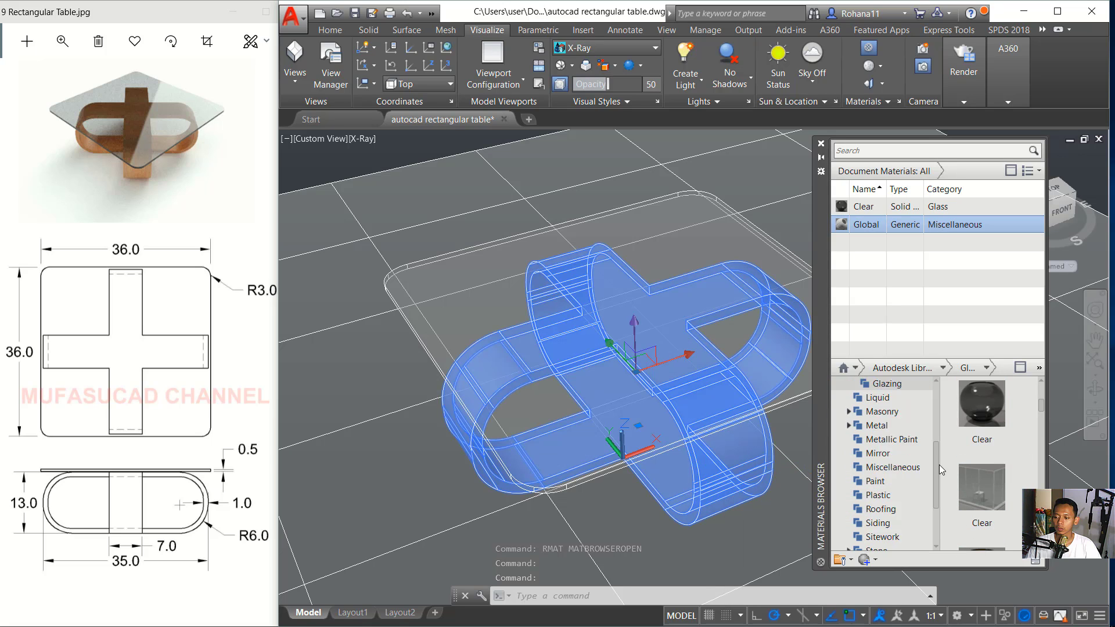
click(880, 524)
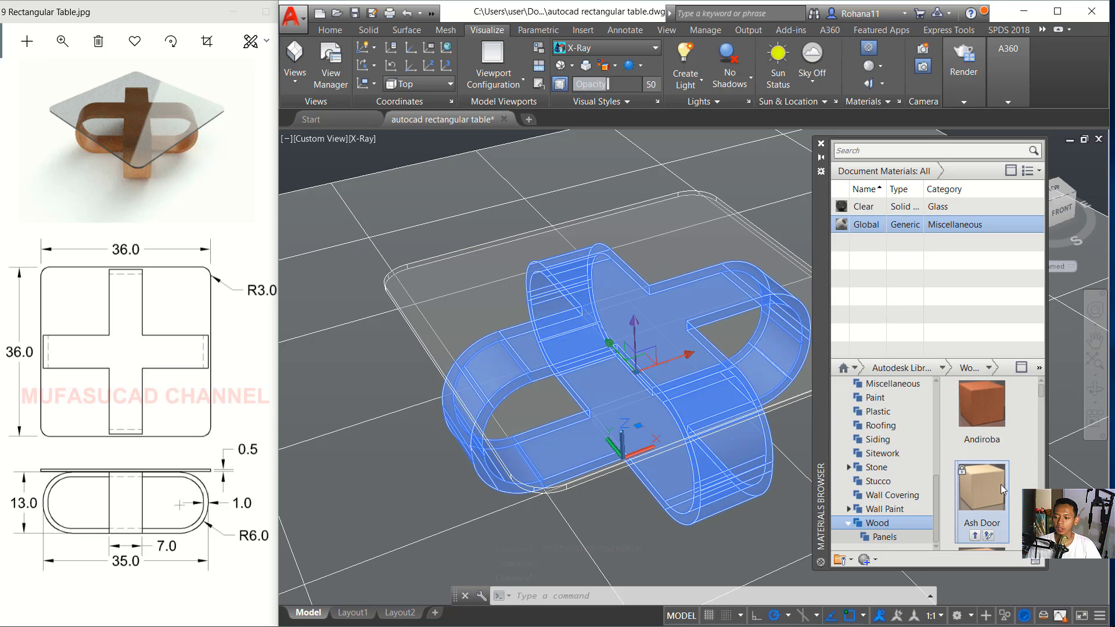
scroll(987, 482, down, 3)
scroll(996, 488, down, 3)
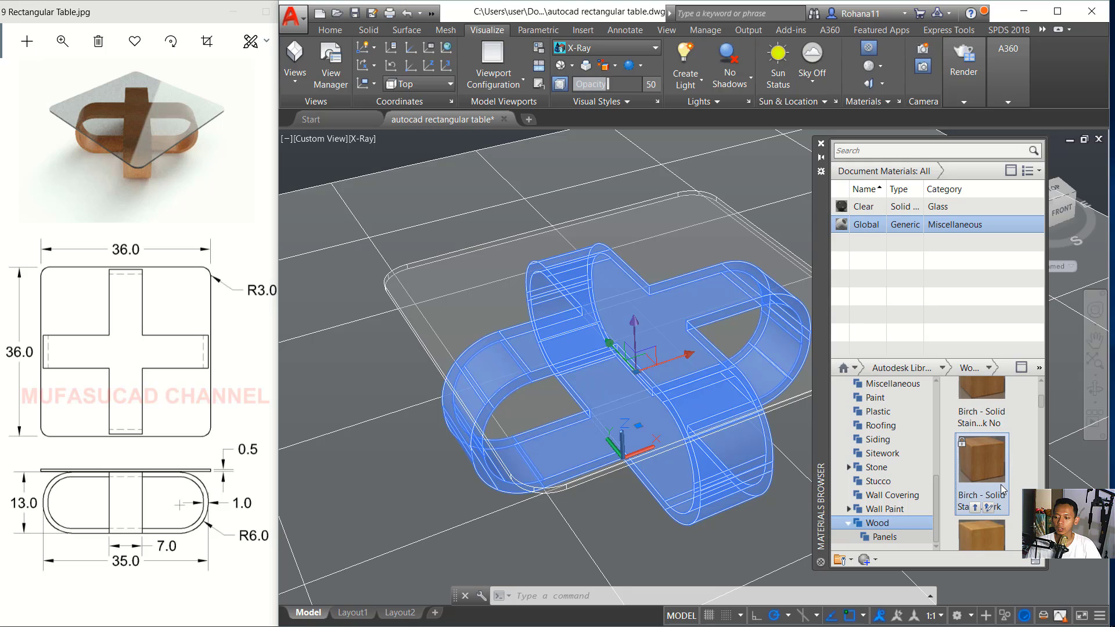
right_click(983, 460)
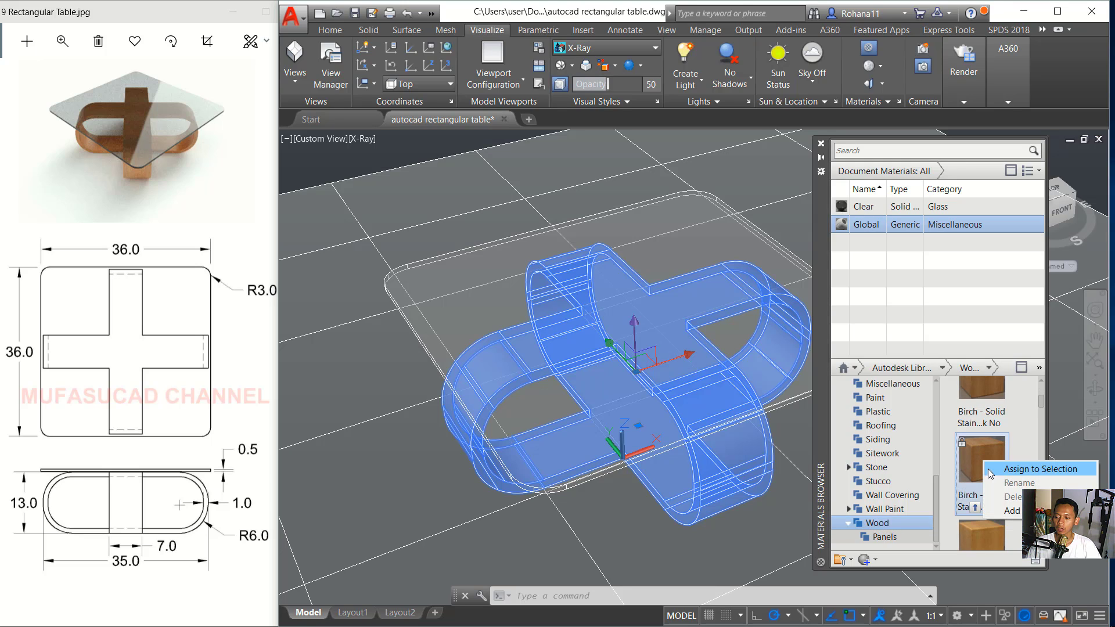
click(1017, 470)
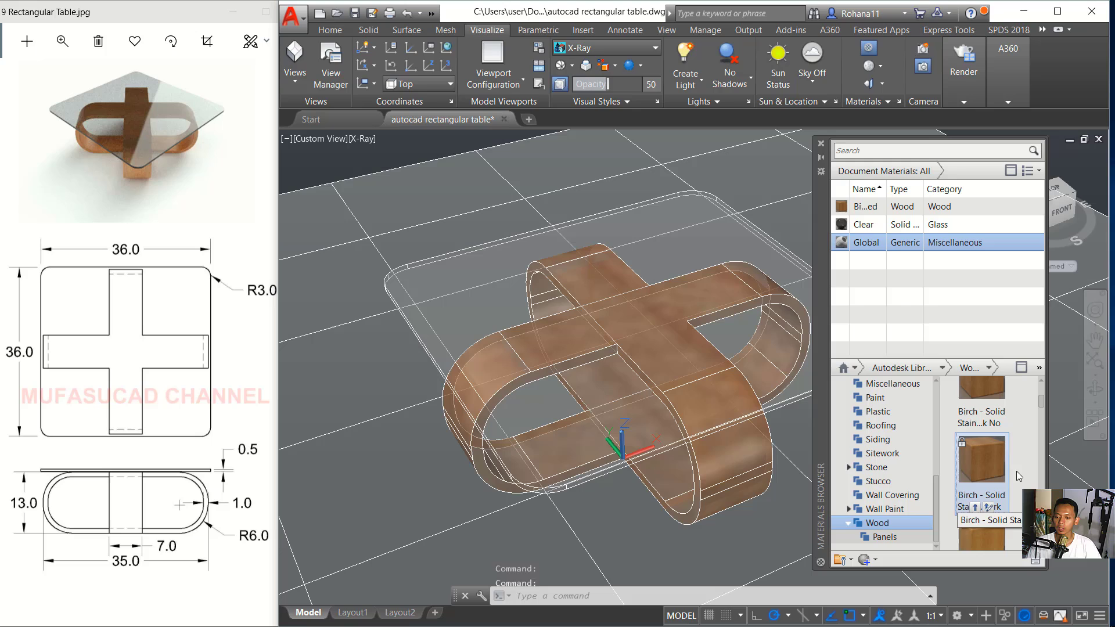
Edit Clear glass to refraction 5 with an enabled 232,232,232 tint, then close the material panels
double_click(864, 226)
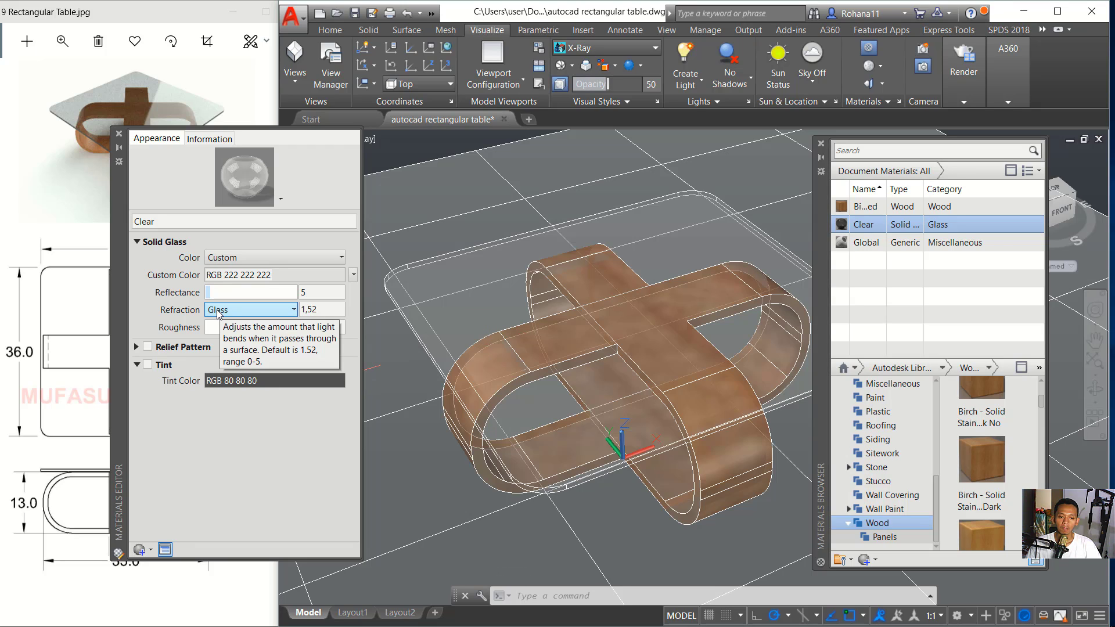
click(297, 309)
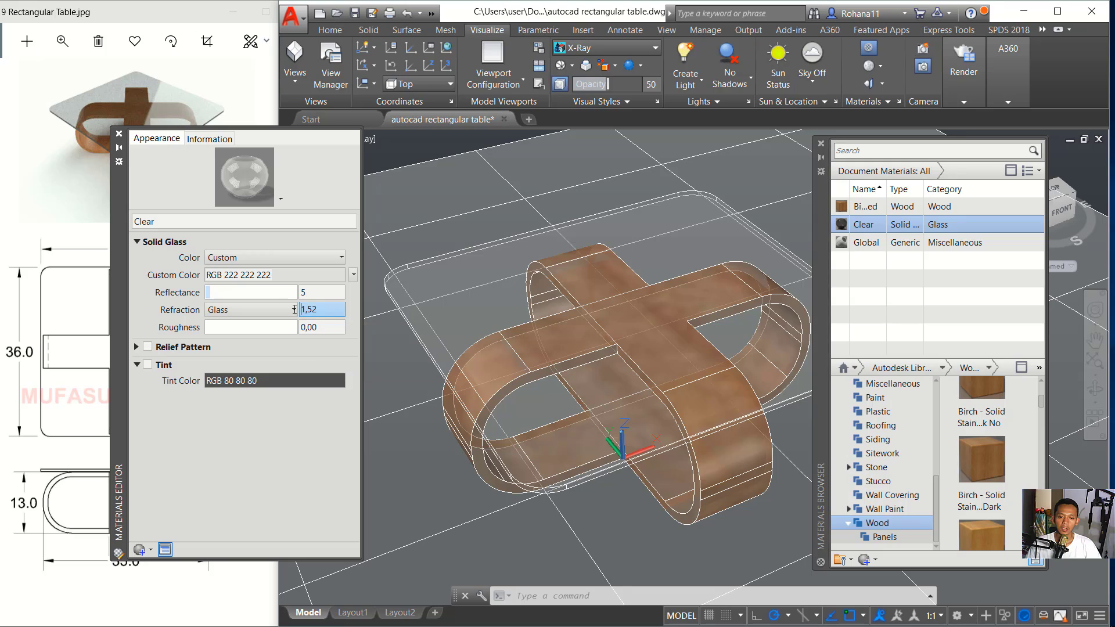
text(5)
key(Return)
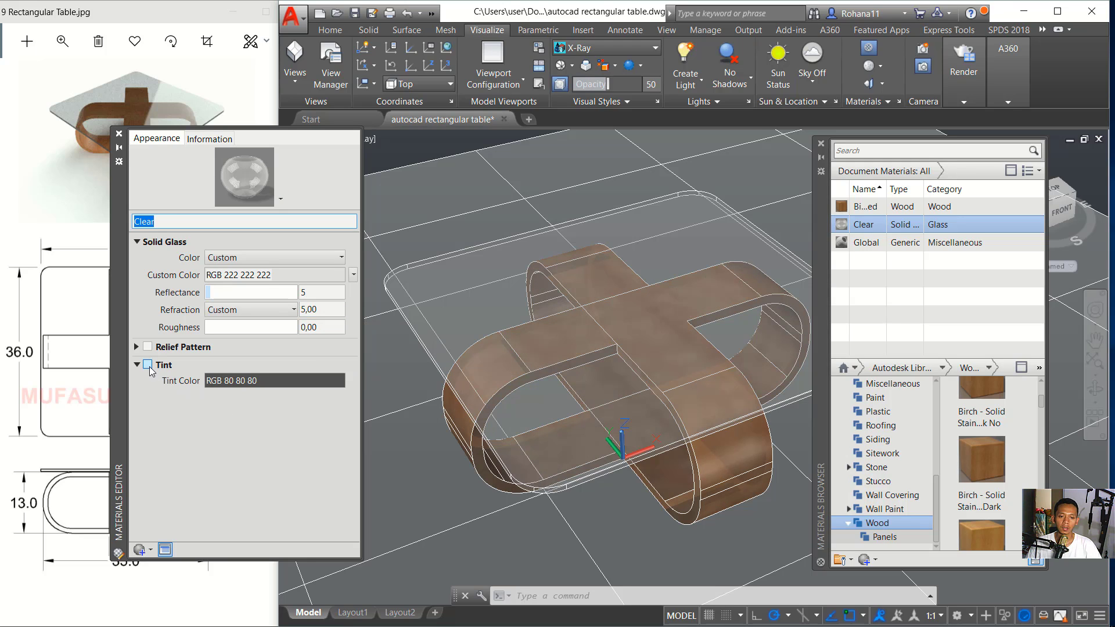
click(147, 365)
click(252, 381)
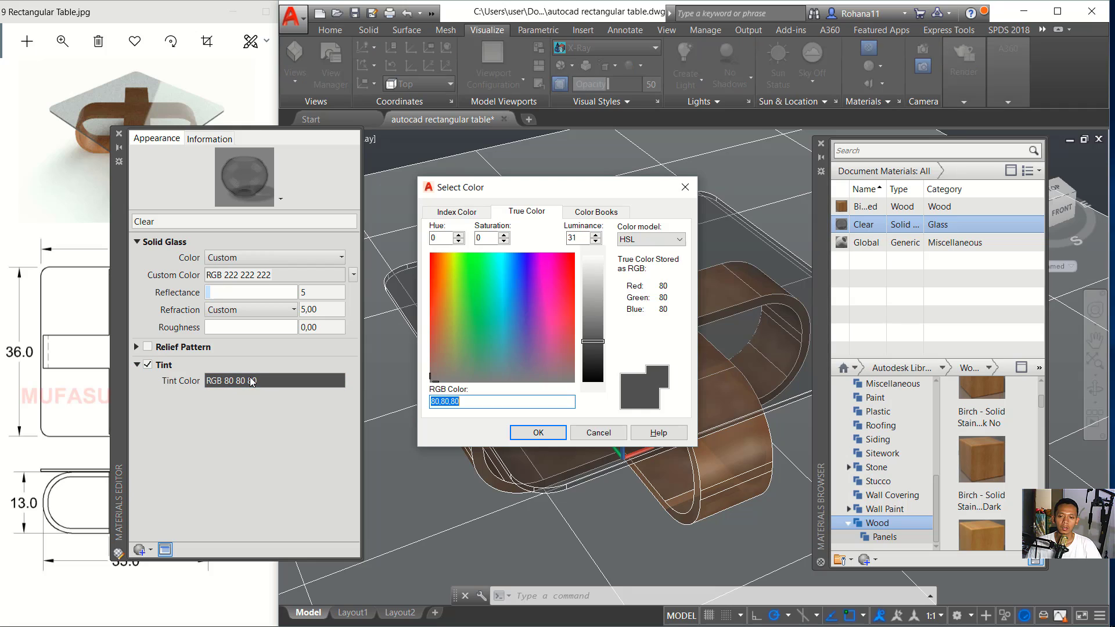
click(591, 270)
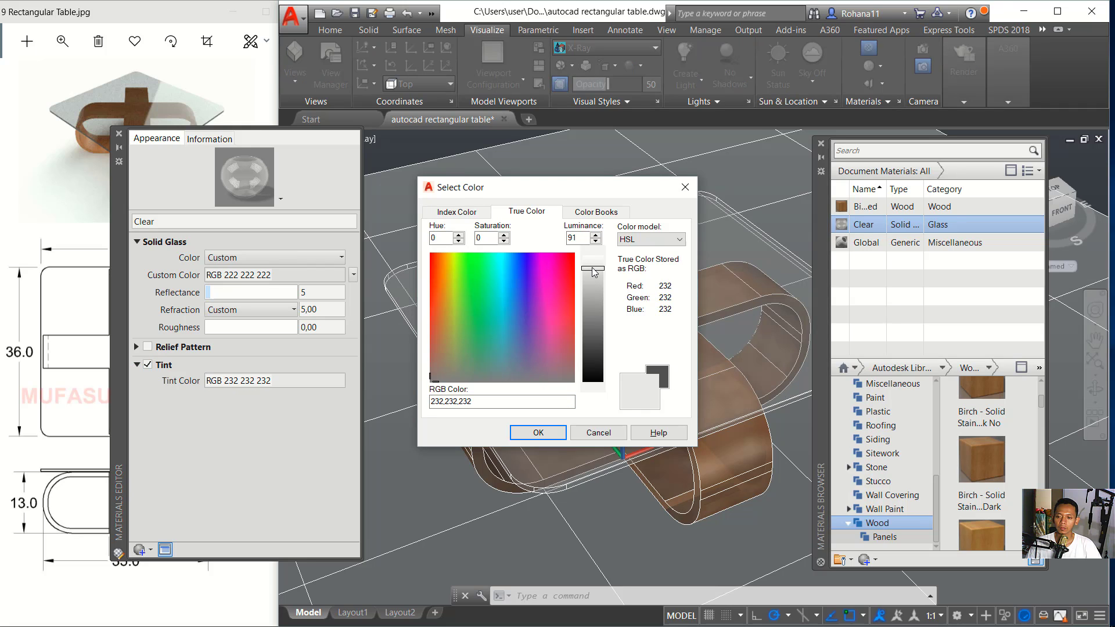
click(542, 431)
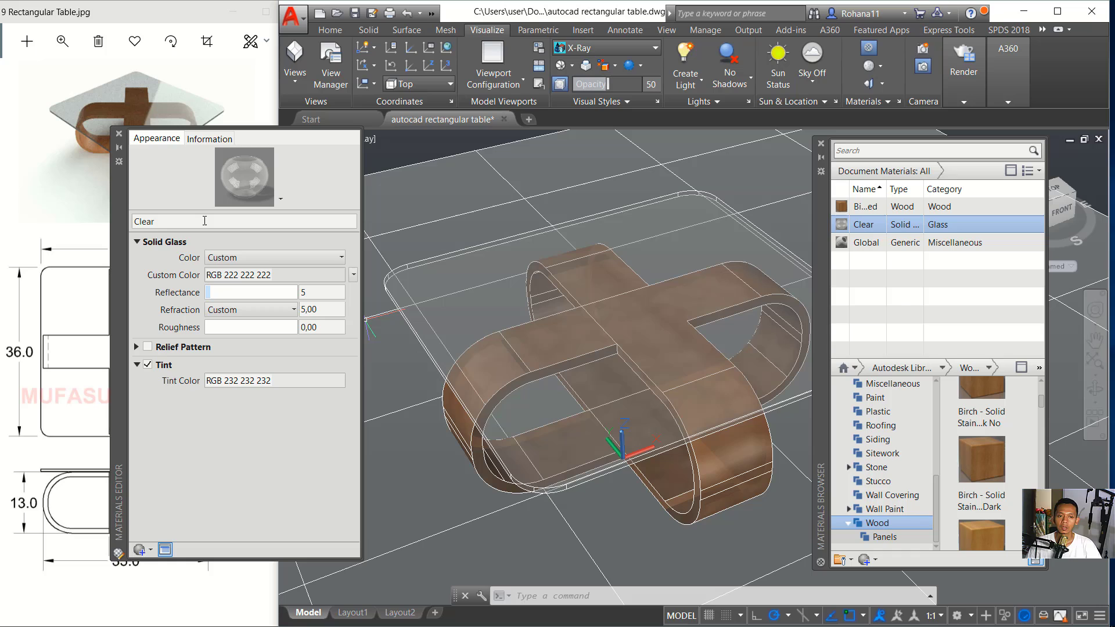
click(119, 133)
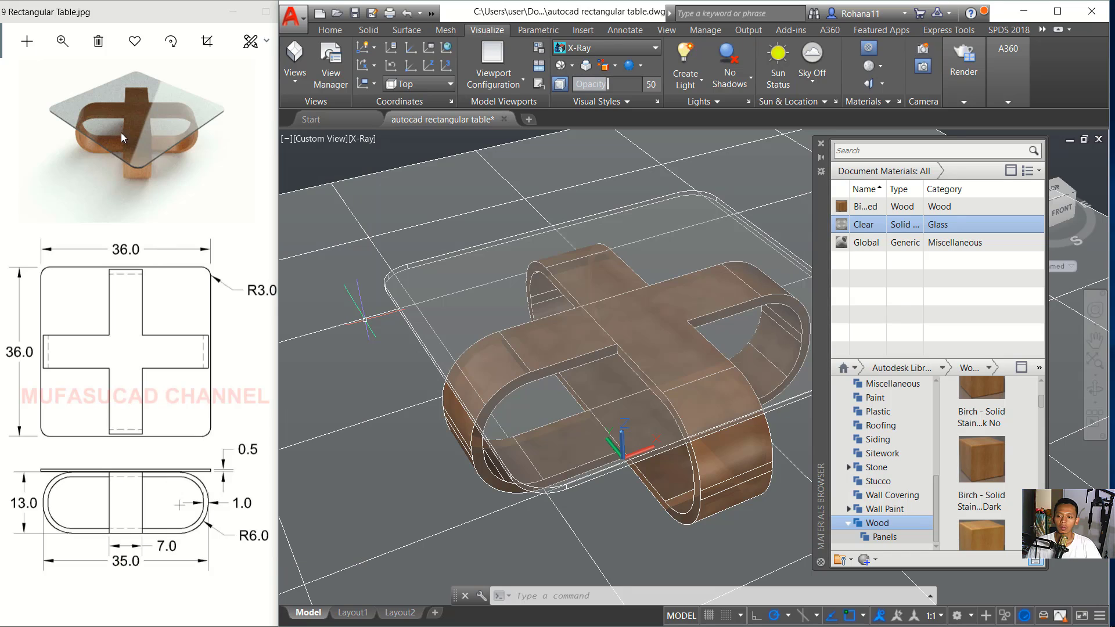
click(821, 144)
Reframe the table view and turn on Full Shadows in the viewport
scroll(662, 289, up, 2)
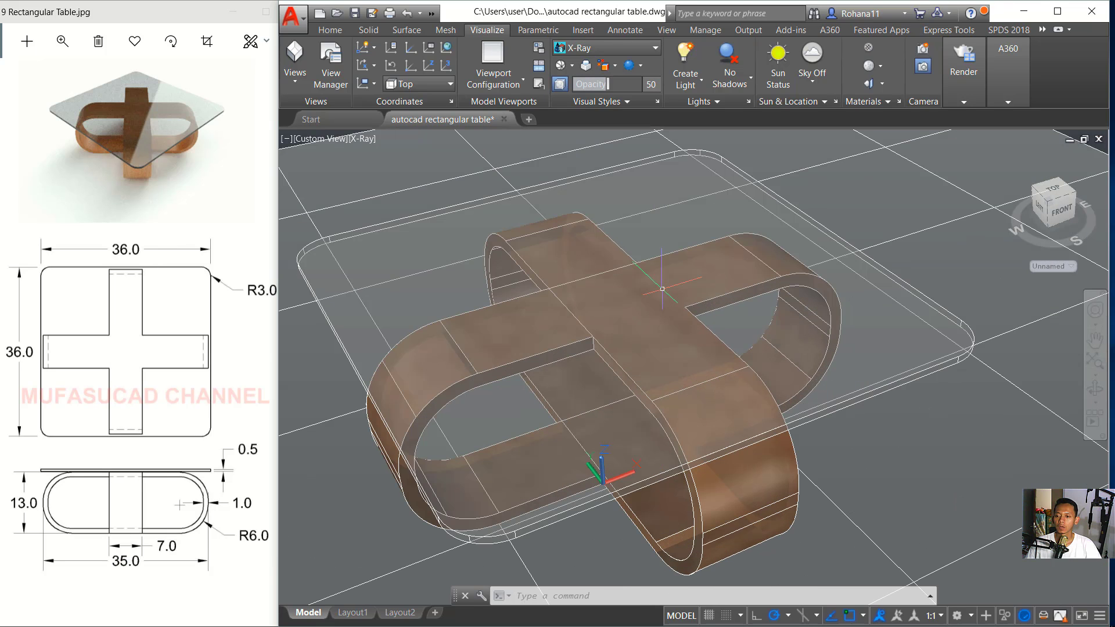
middle_drag(662, 288, 756, 279)
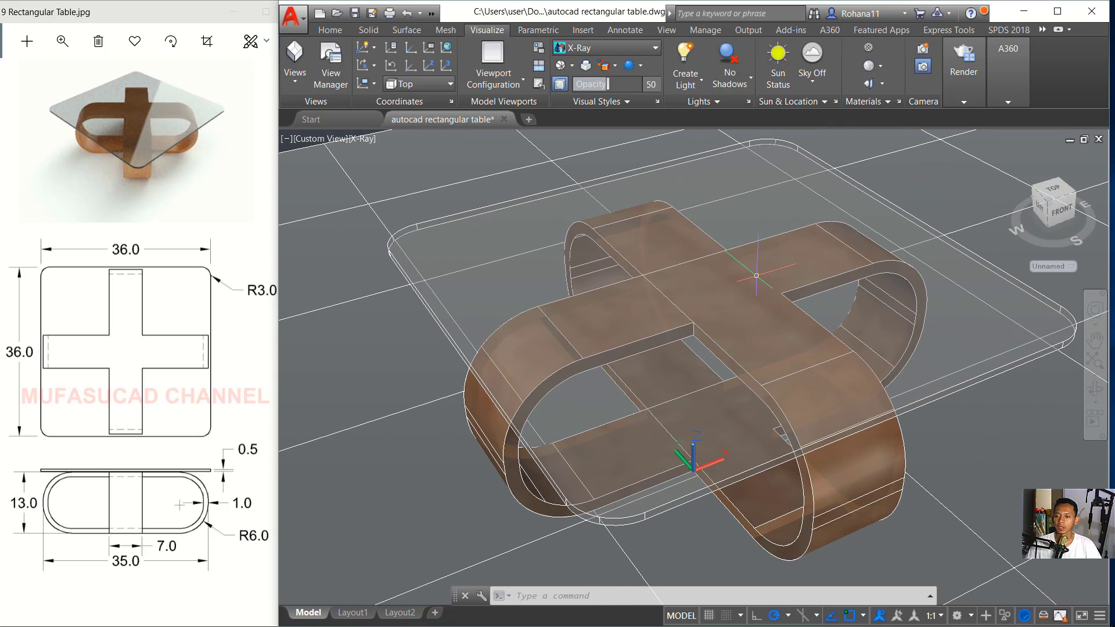
shift+middle_drag(758, 287, 778, 278)
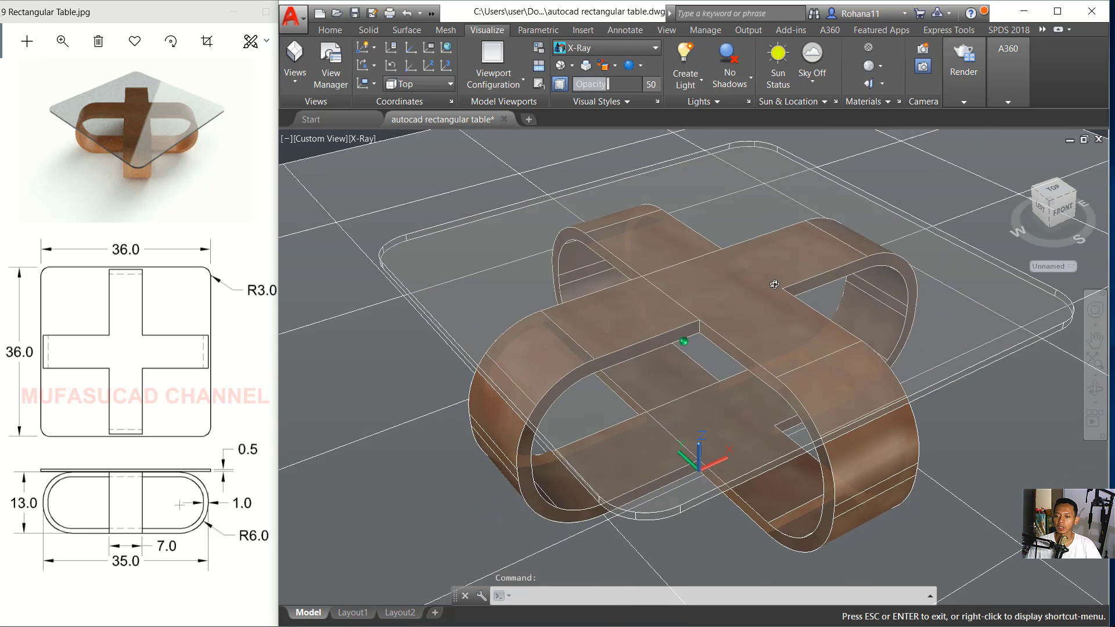
click(733, 81)
click(755, 165)
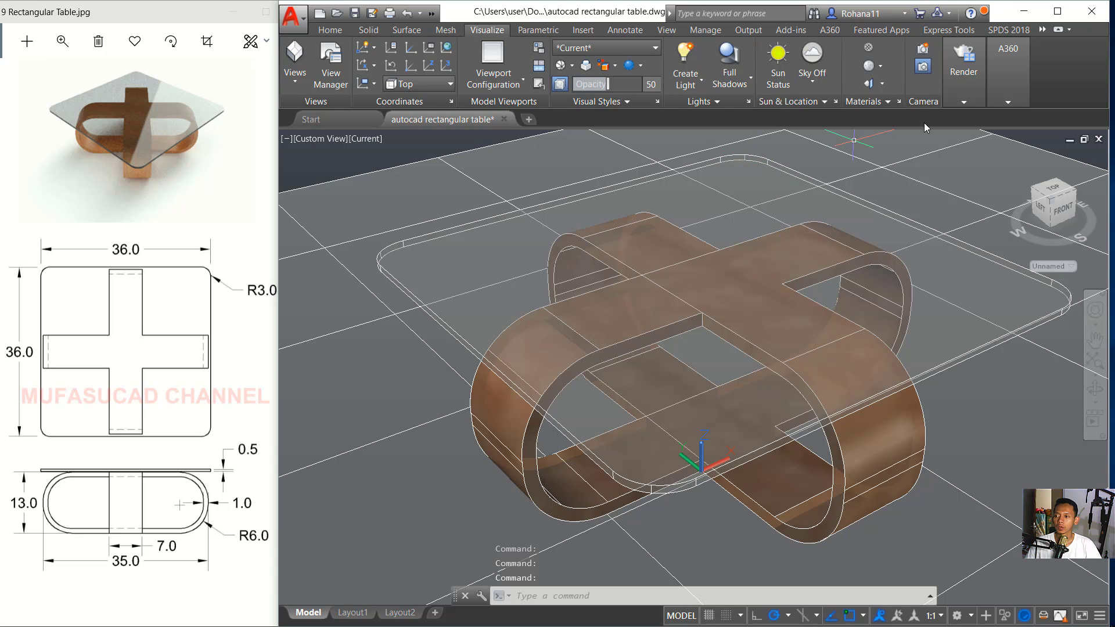
Set the render preset to High and the output size to 1024 x 768
click(963, 96)
click(974, 118)
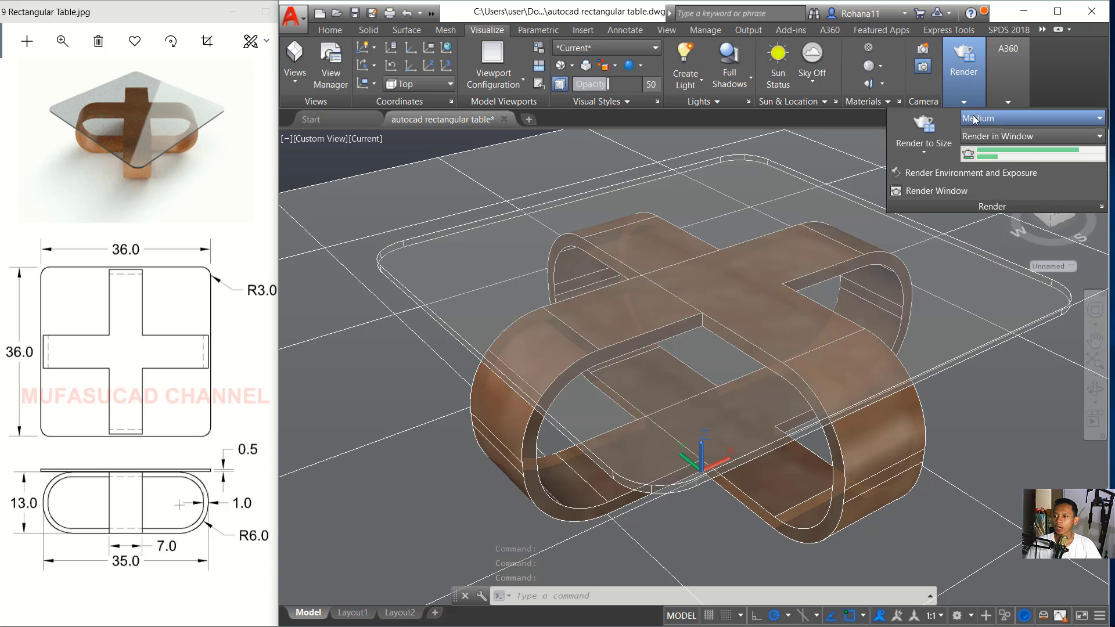
click(981, 162)
click(933, 154)
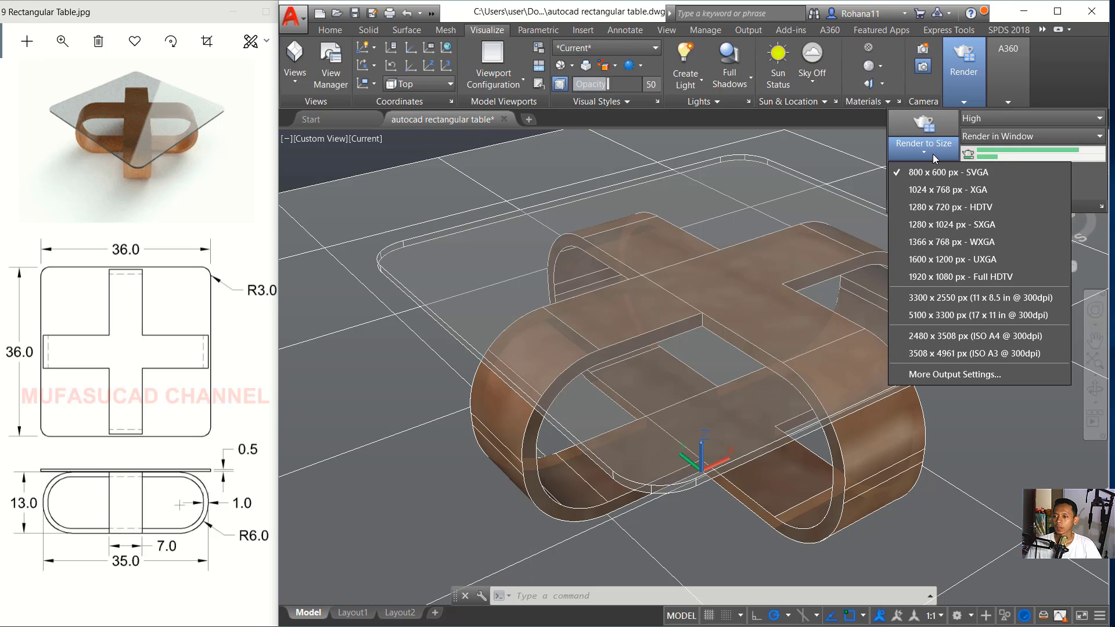
click(938, 191)
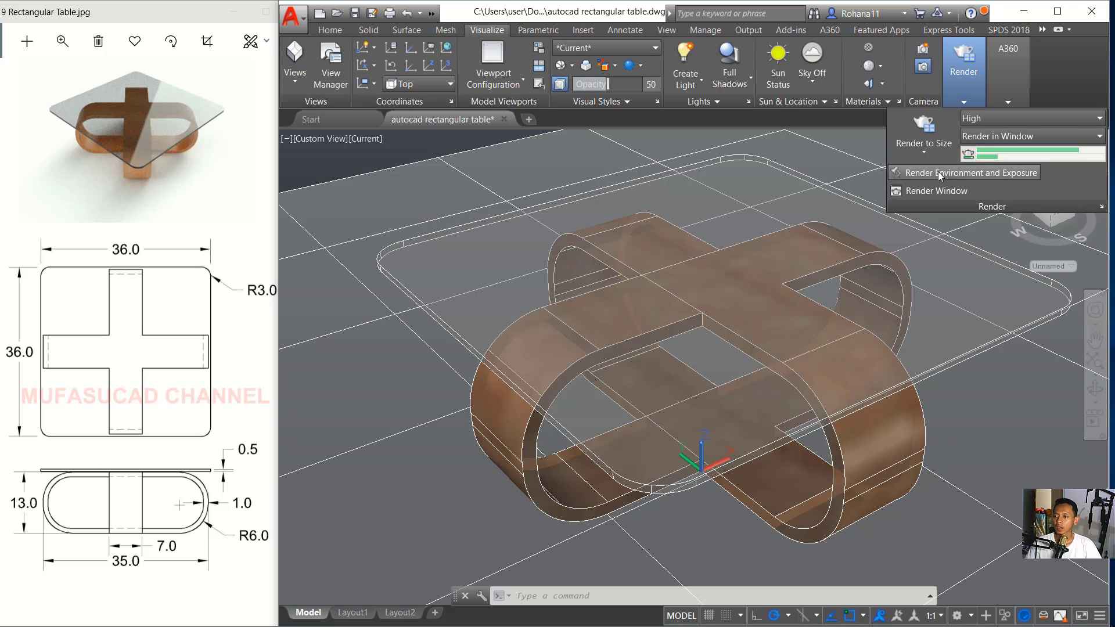
click(939, 172)
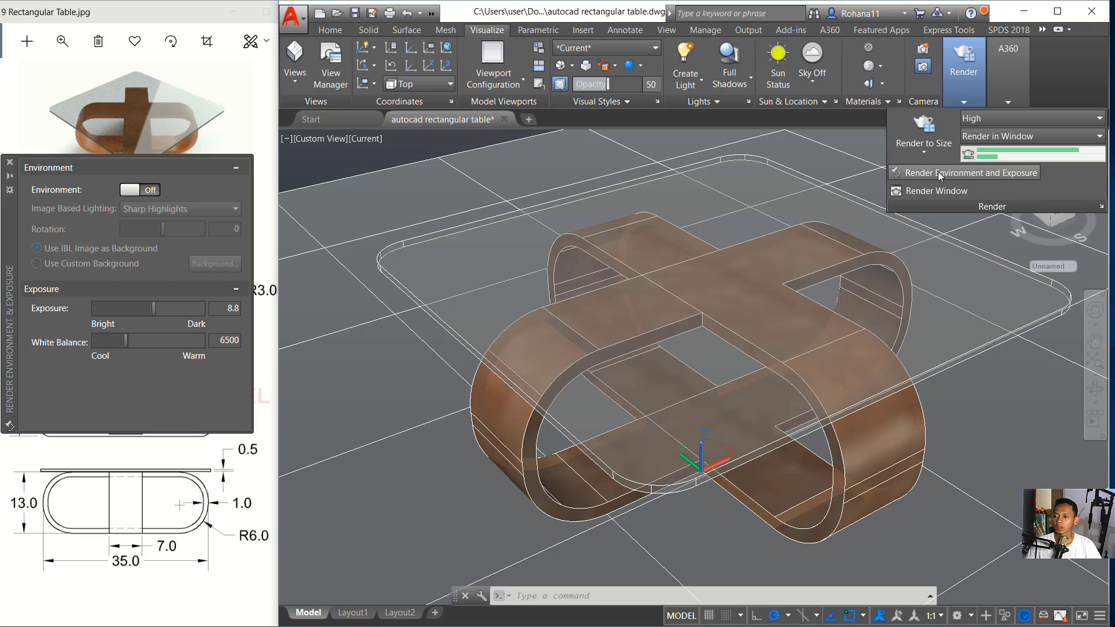
Turn the render environment on with a solid white custom background, then close the panel
click(155, 190)
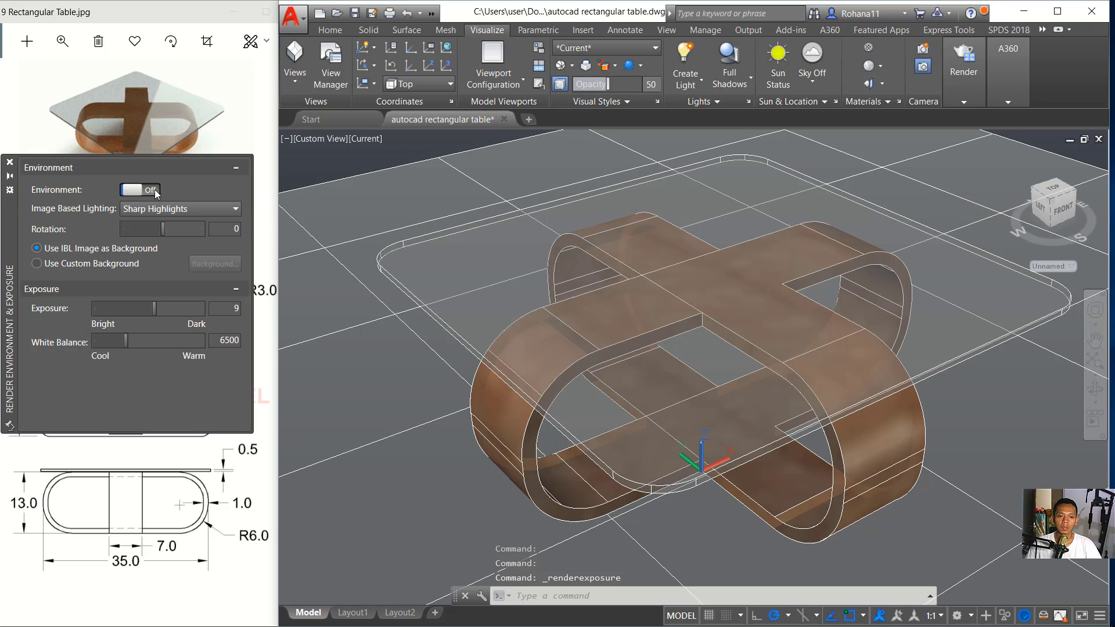
click(97, 264)
click(215, 263)
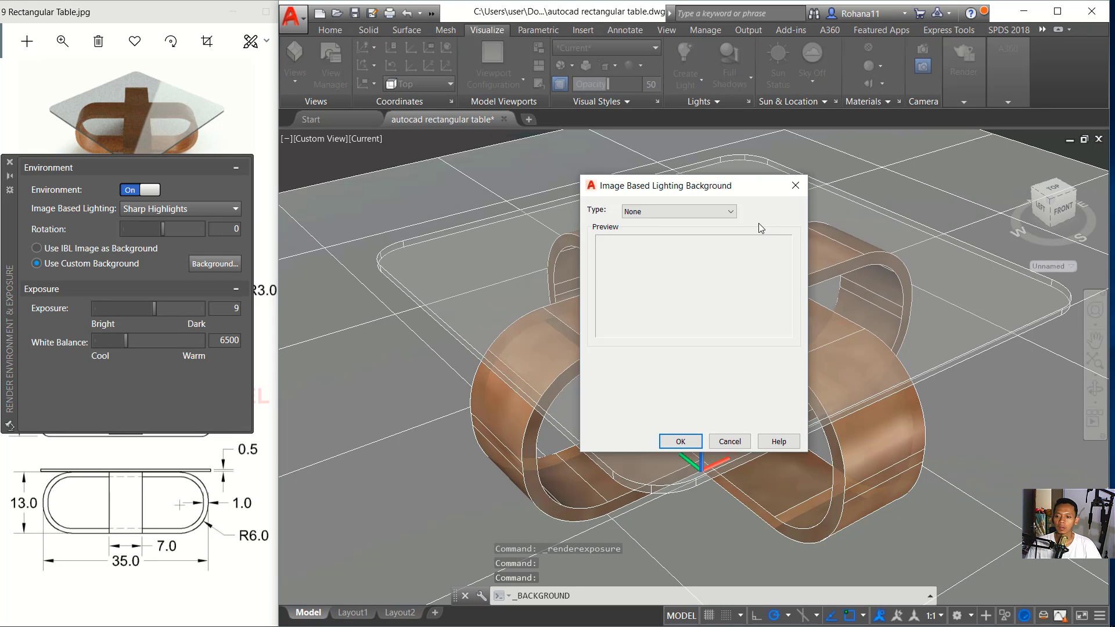
click(727, 213)
click(714, 233)
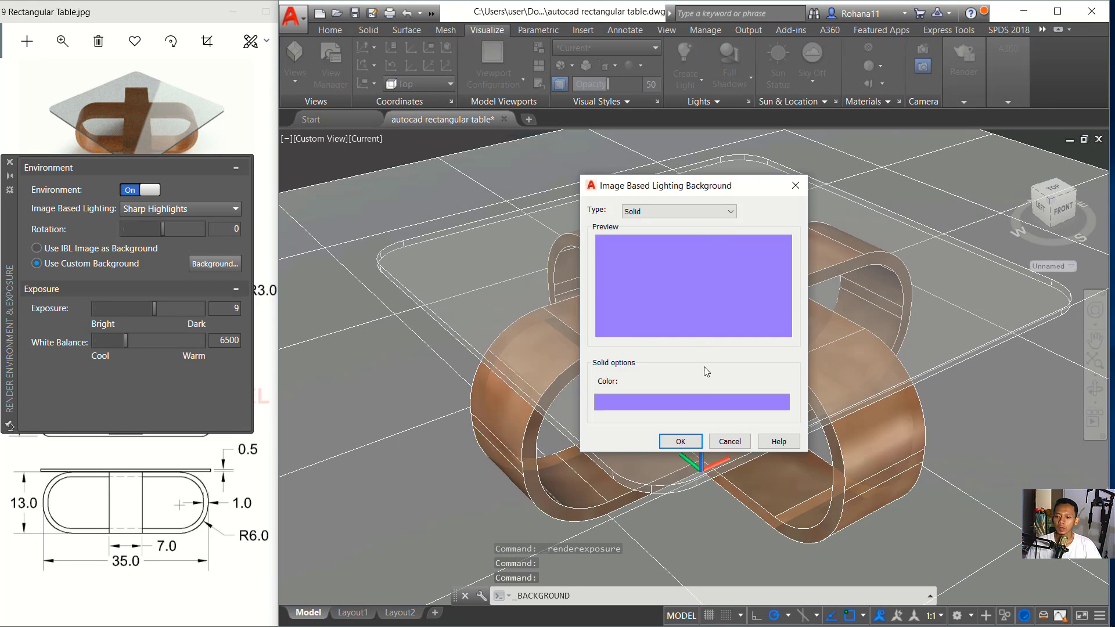
click(708, 406)
drag(601, 277, 595, 254)
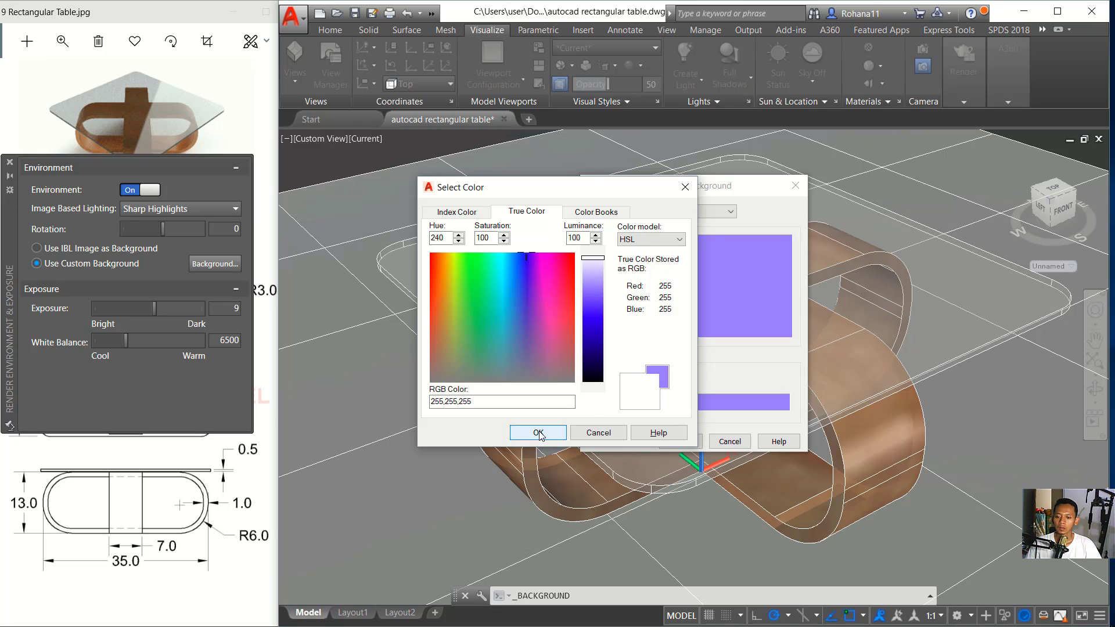
click(539, 432)
click(680, 441)
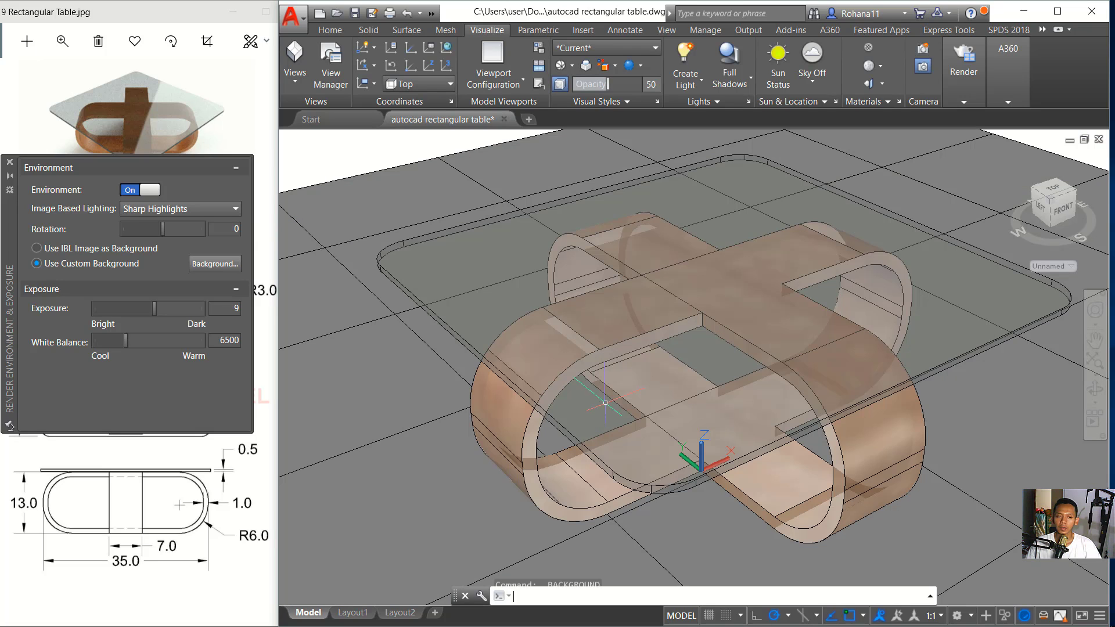
click(9, 163)
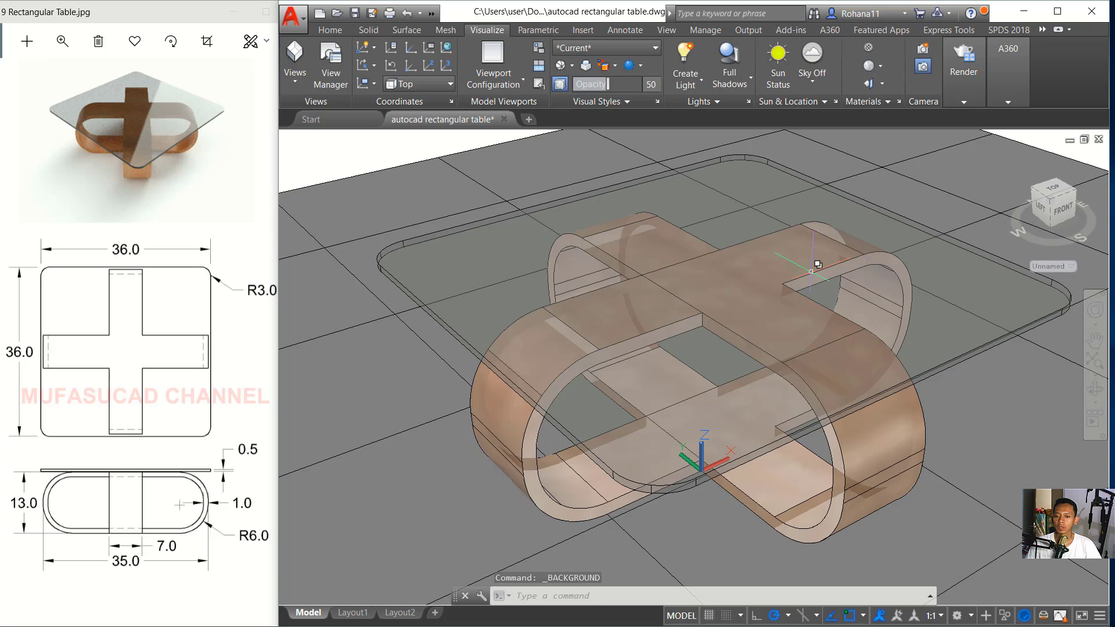
shift+middle_drag(811, 271, 784, 279)
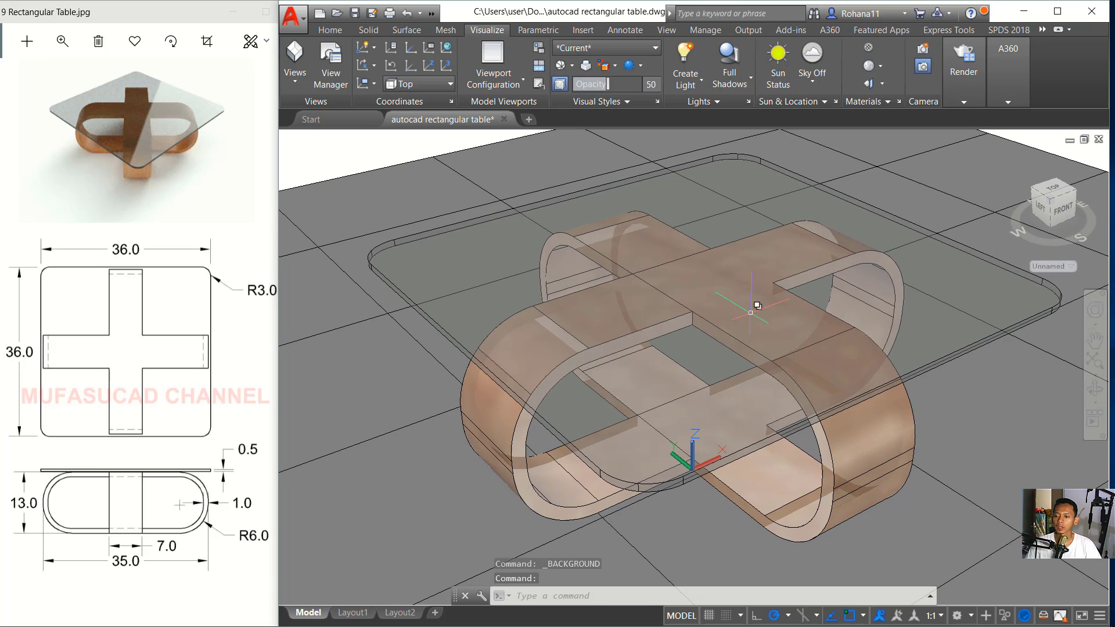
Render the table scene at the set size in a separate render window
click(954, 98)
click(921, 120)
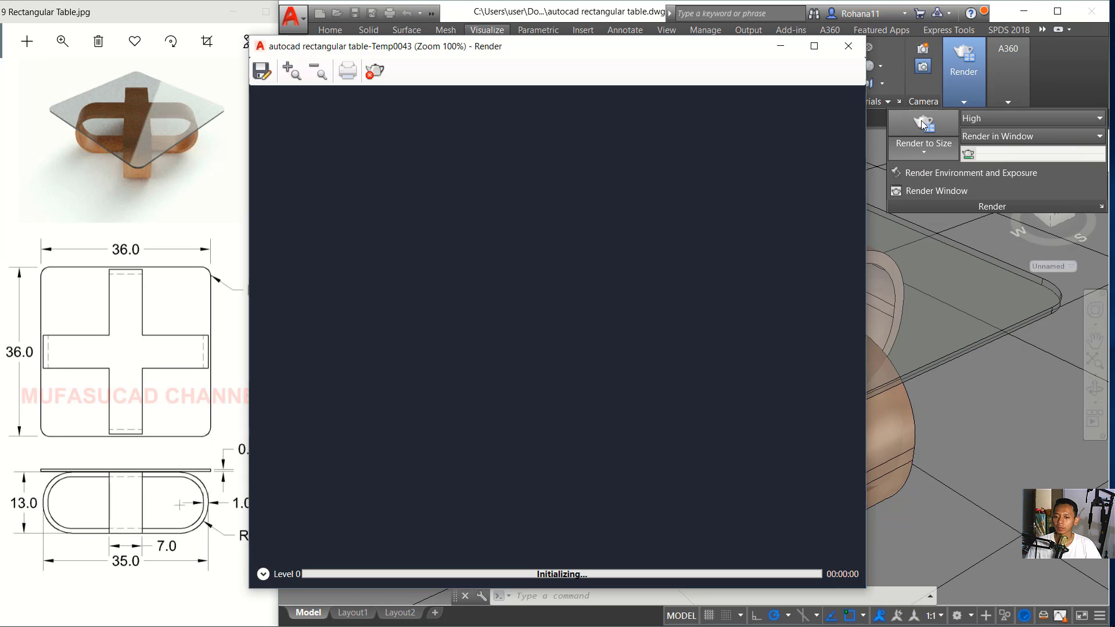